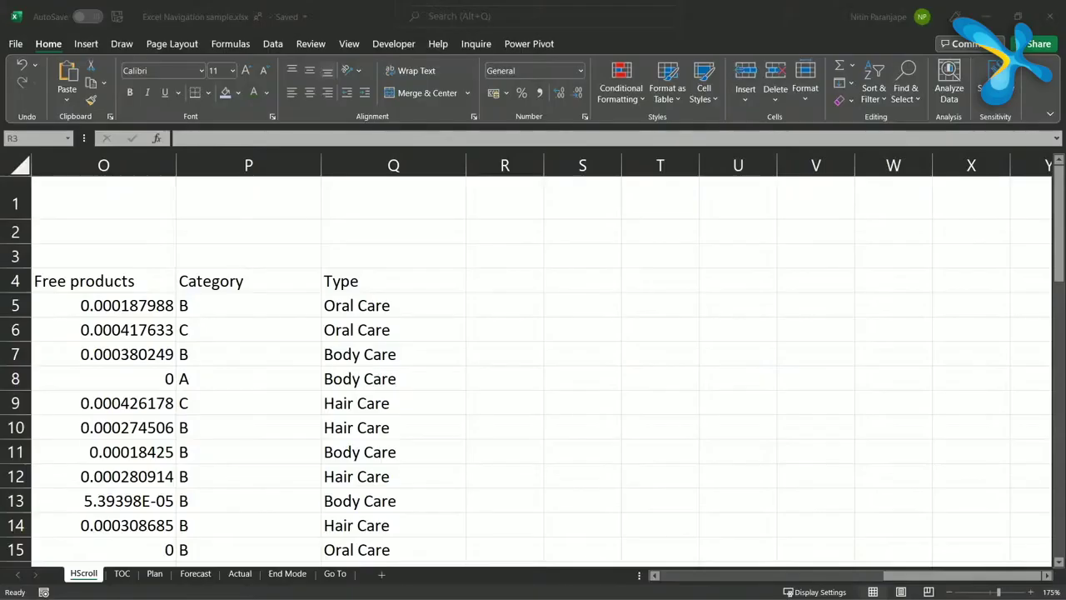
Review the Plan, Forecast and Actual sheets, checking the total formula beside the Plan title.
click(154, 574)
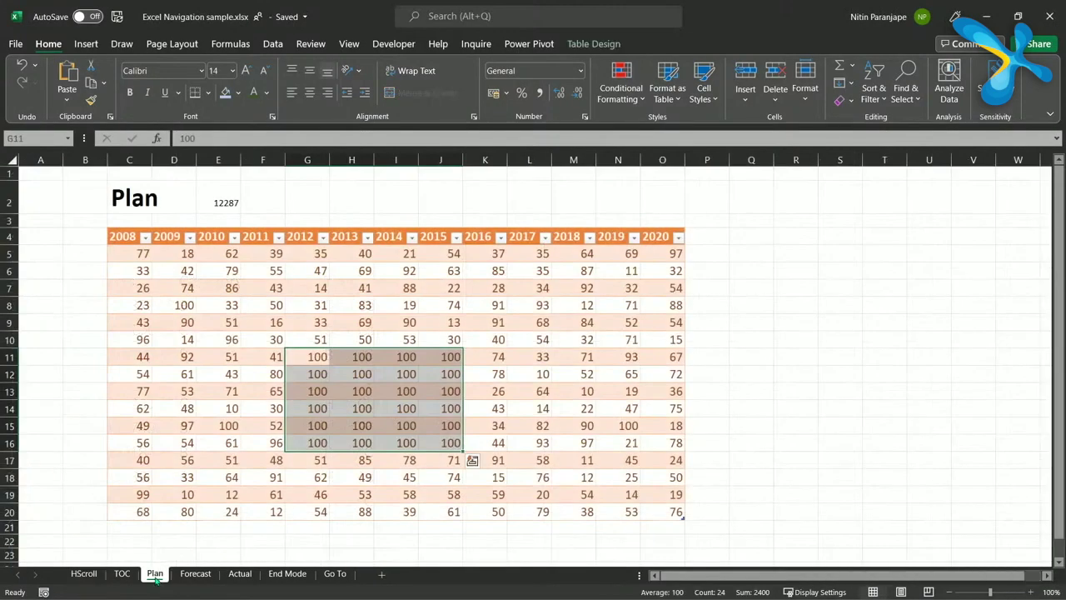
click(196, 575)
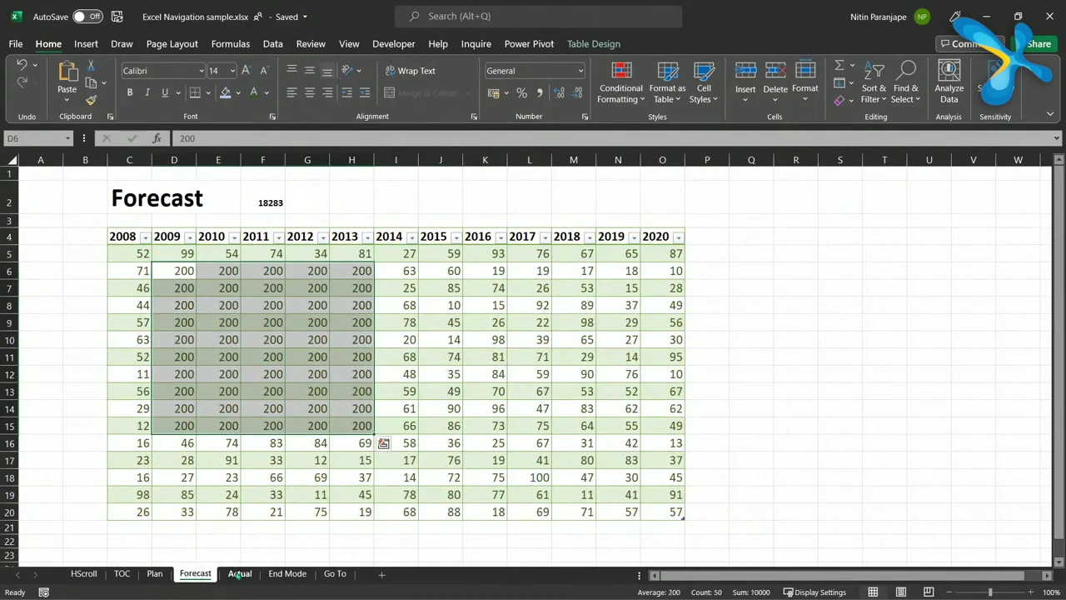
click(239, 575)
click(155, 574)
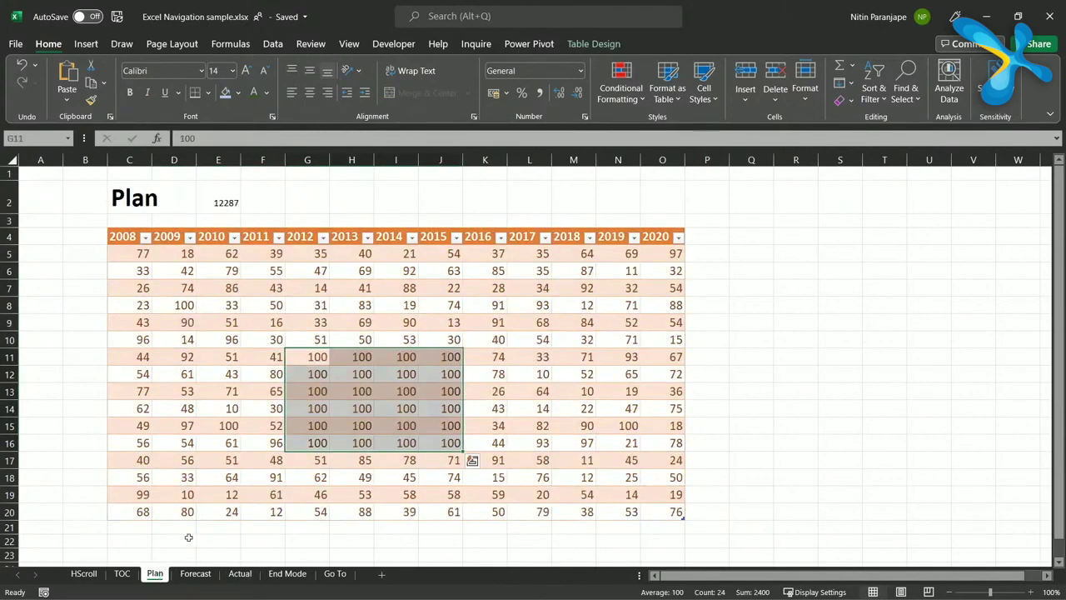
click(224, 202)
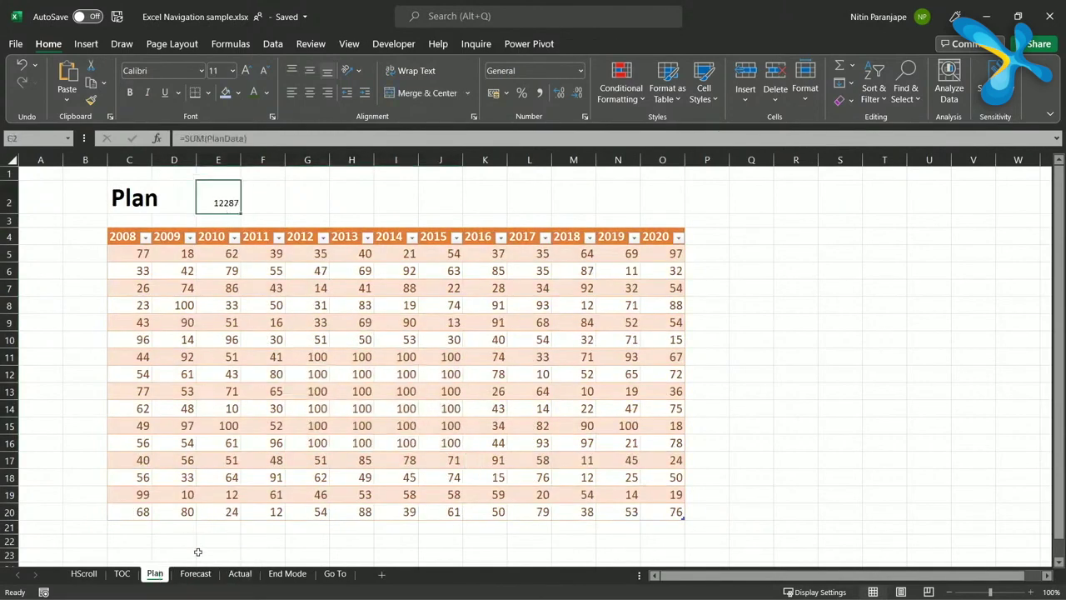
click(197, 573)
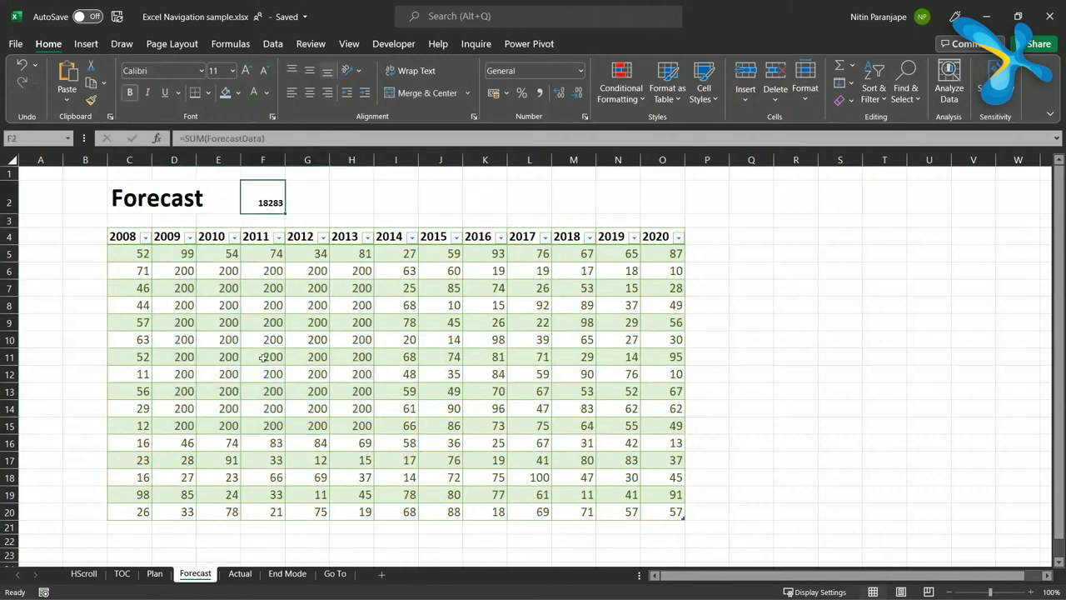
click(239, 574)
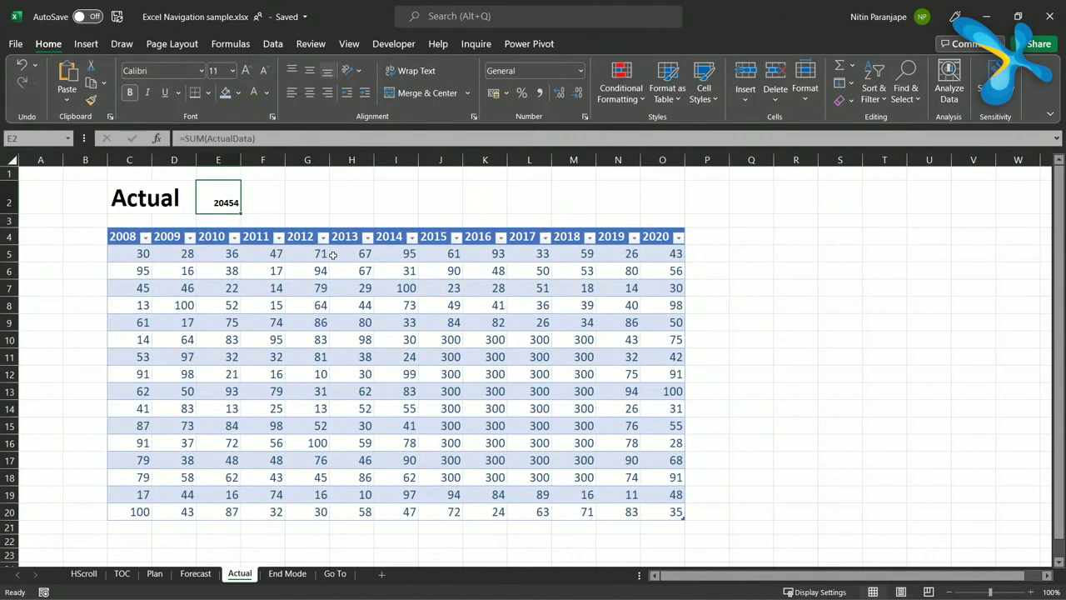
Examine the contents table on the TOC sheet and compare its Plan entry with the Plan sheet.
click(122, 576)
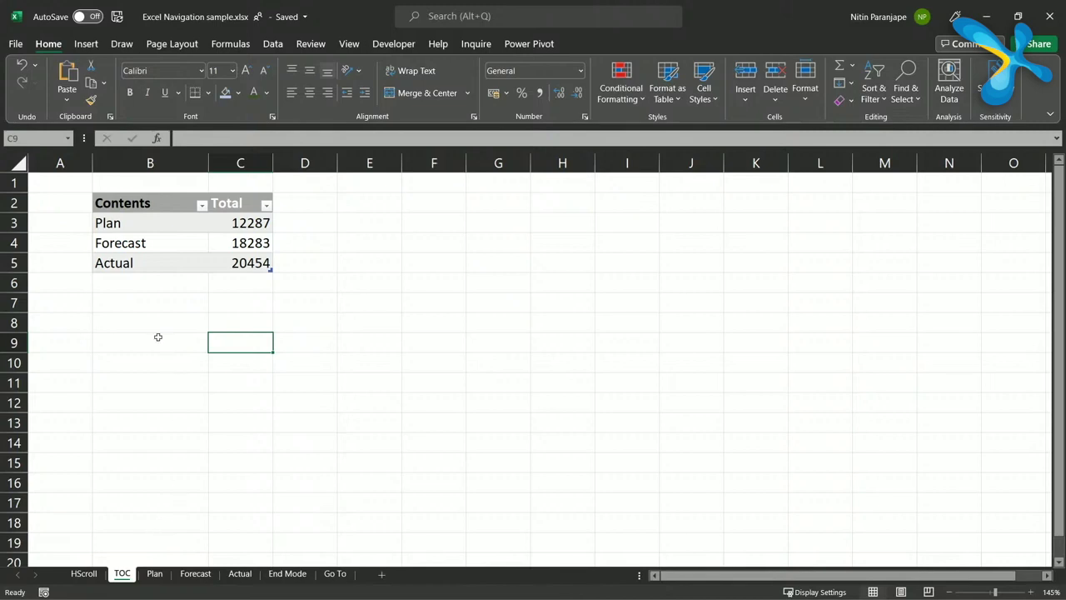
key(ctrl)
scroll(152, 318, up, 5)
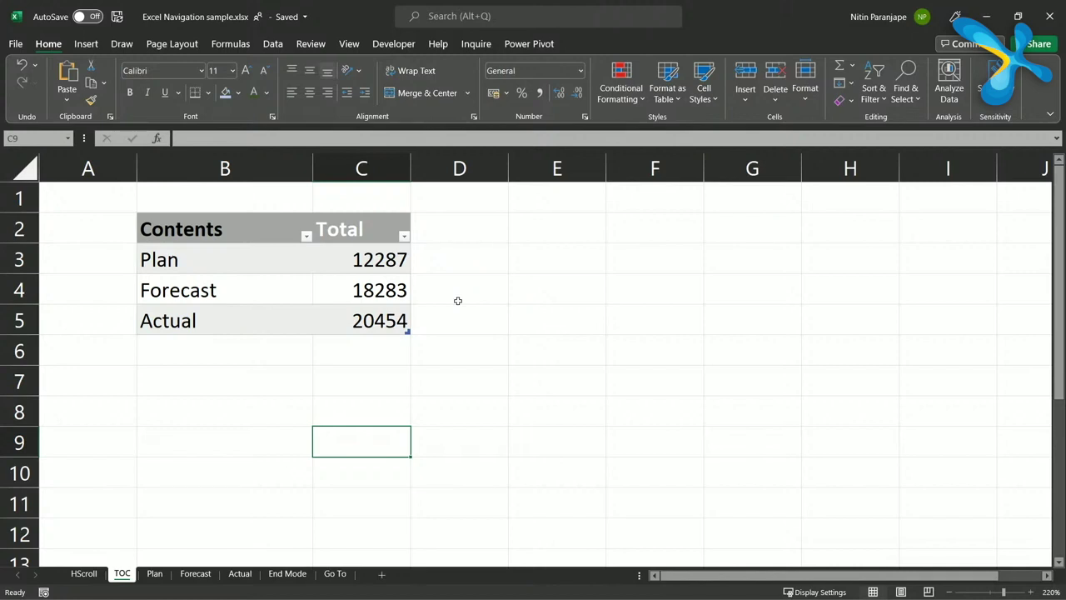
click(160, 261)
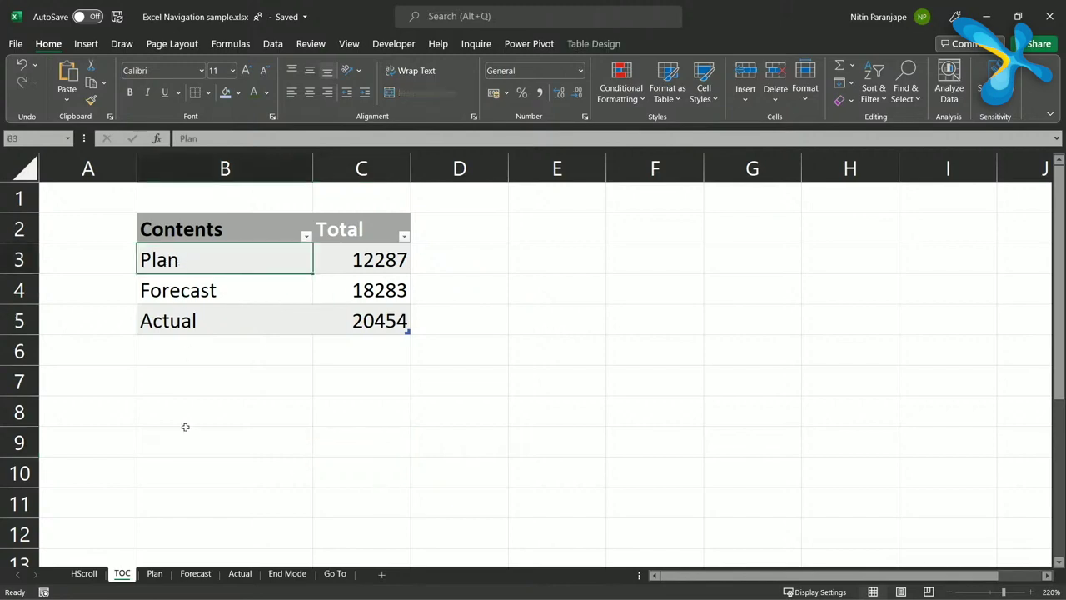
click(158, 571)
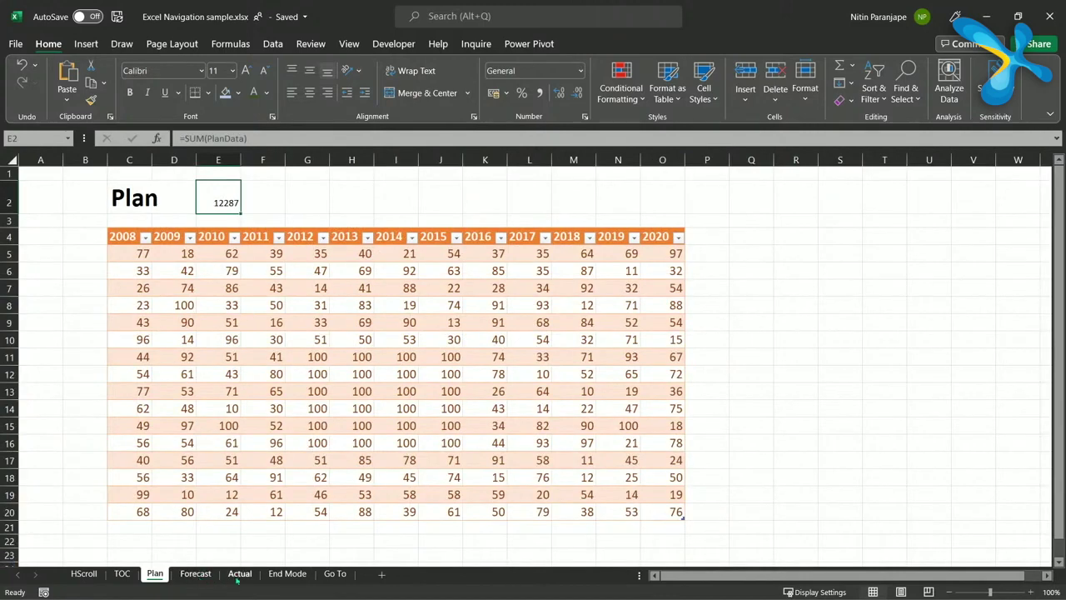
click(121, 574)
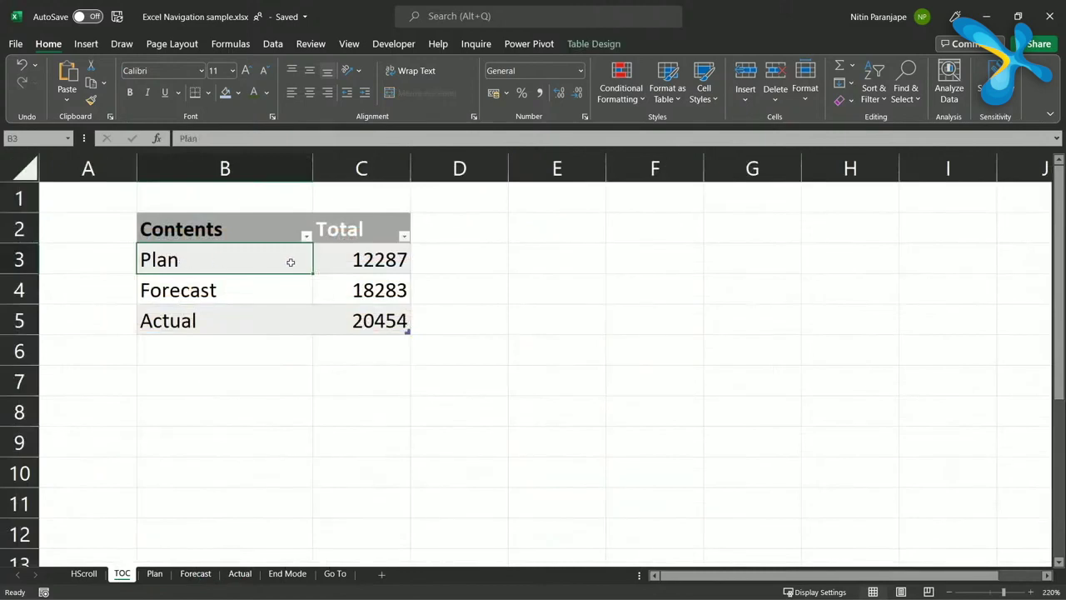
click(101, 44)
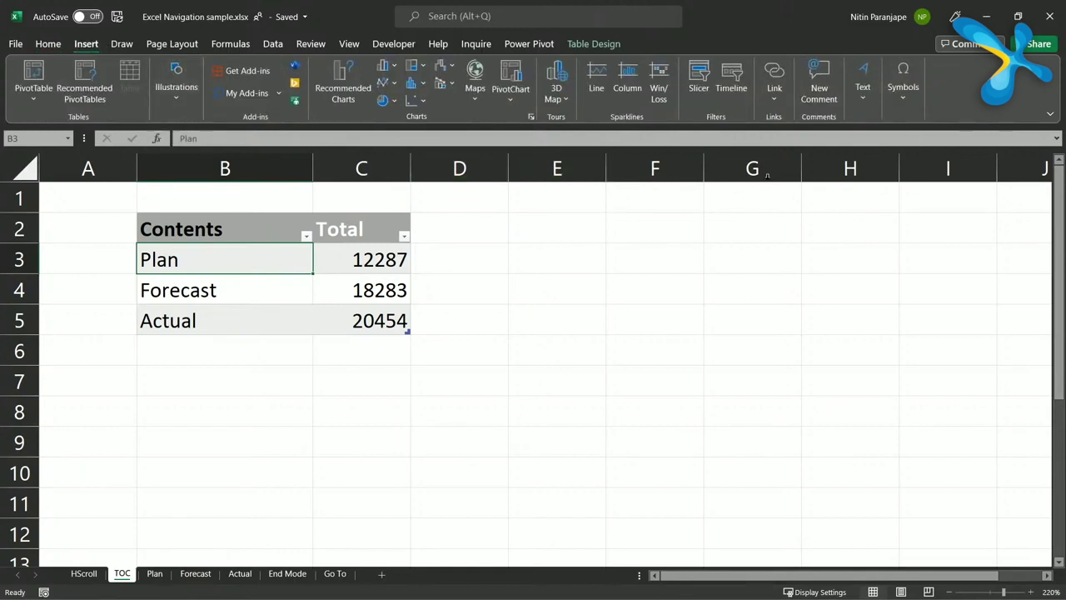
click(775, 98)
click(776, 97)
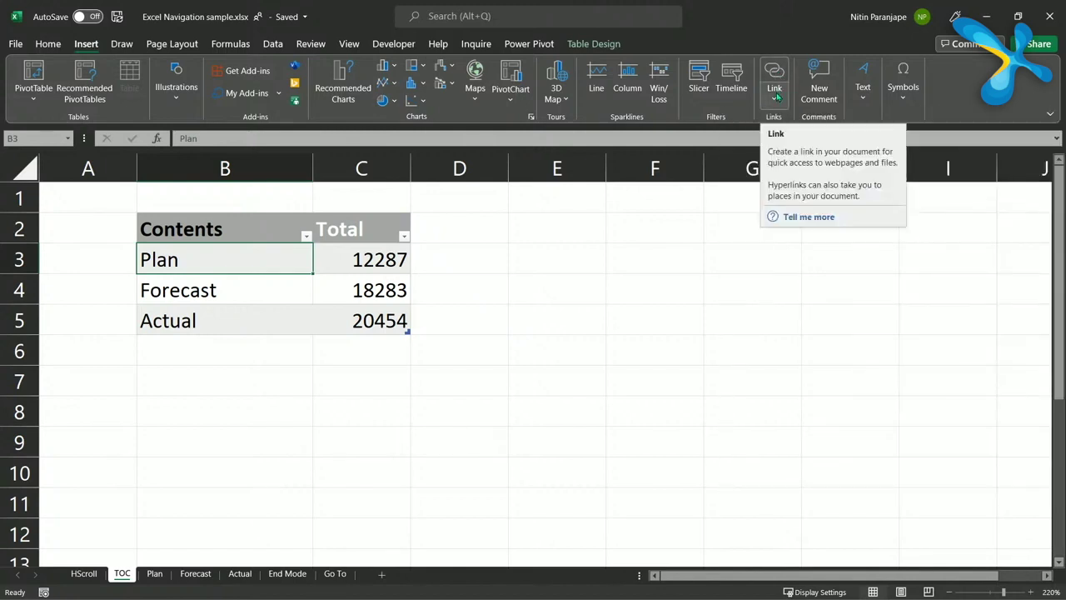
click(775, 97)
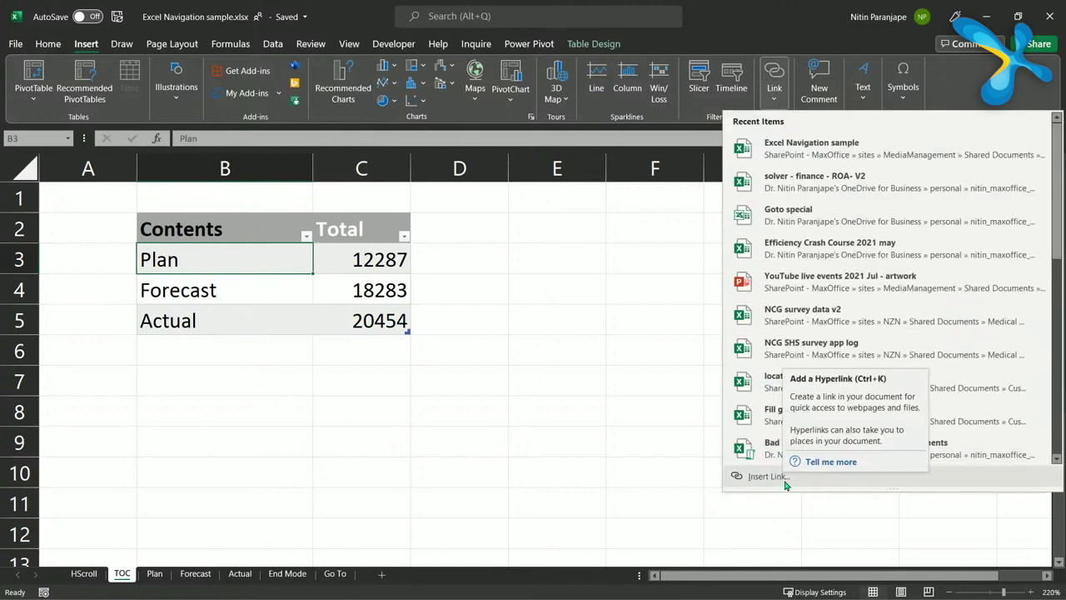
Hyperlink the Plan entry in cell B3 of the contents table to the Plan sheet in this document.
click(194, 259)
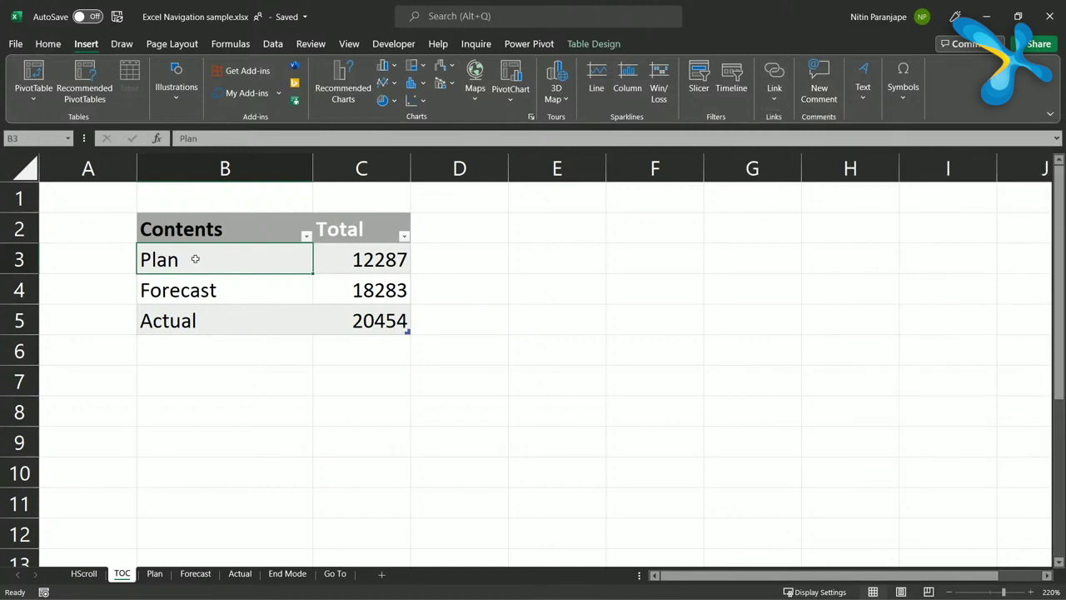
key(ctrl+k)
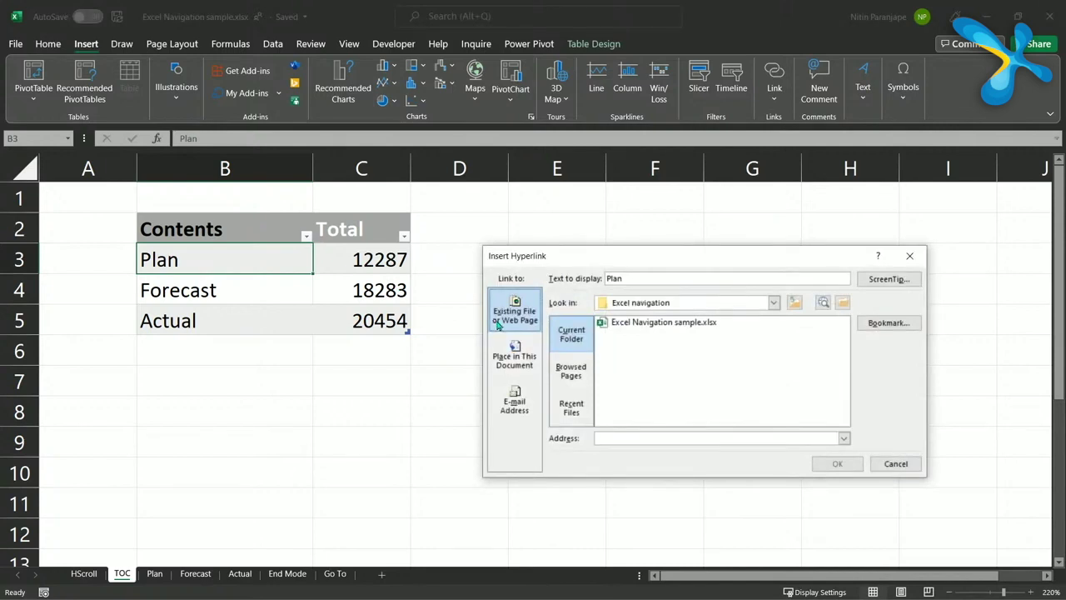
click(514, 355)
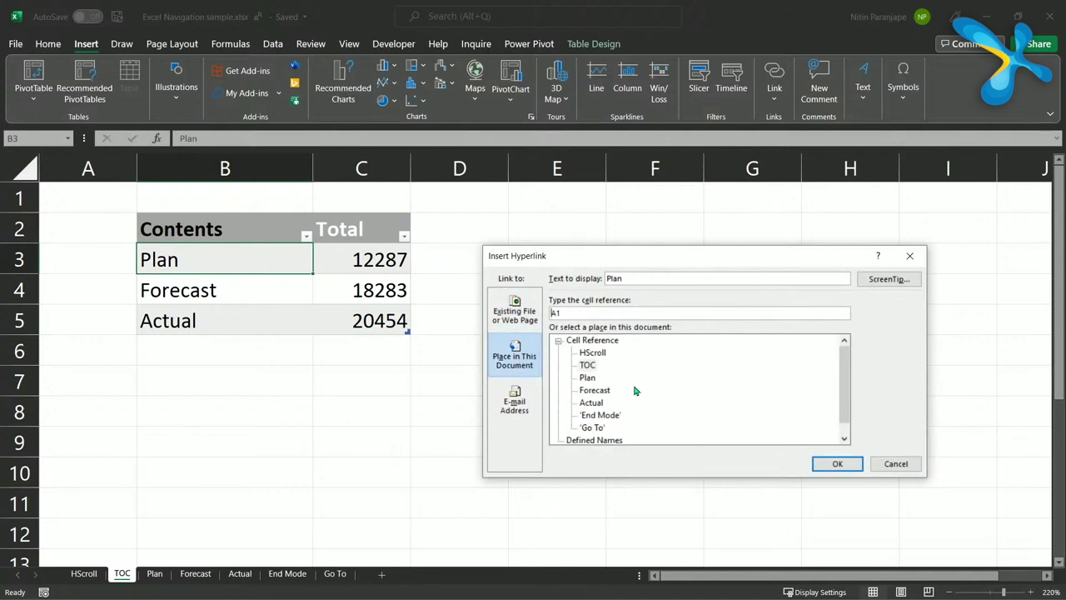
scroll(634, 390, down, 1)
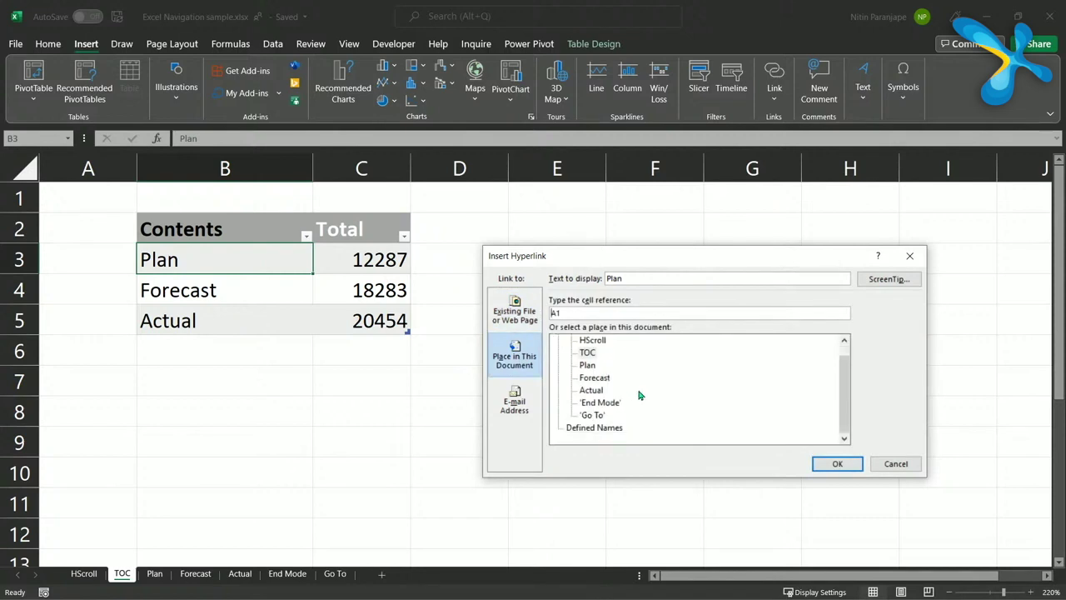
click(590, 366)
click(837, 463)
Hyperlink the Forecast entry in cell B4 to the Forecast sheet in this document.
click(243, 302)
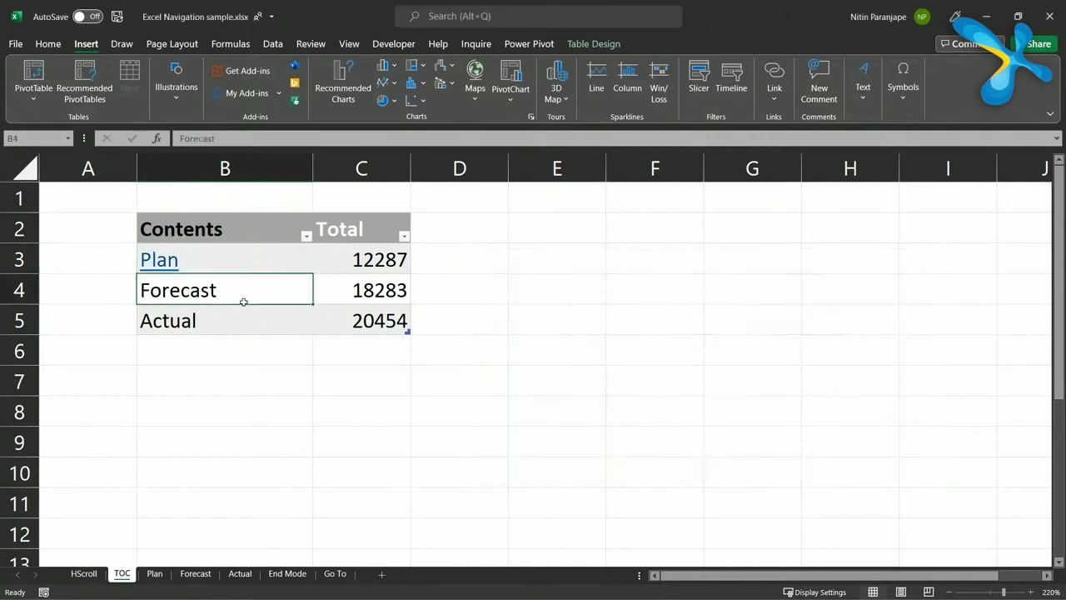
key(ctrl+k)
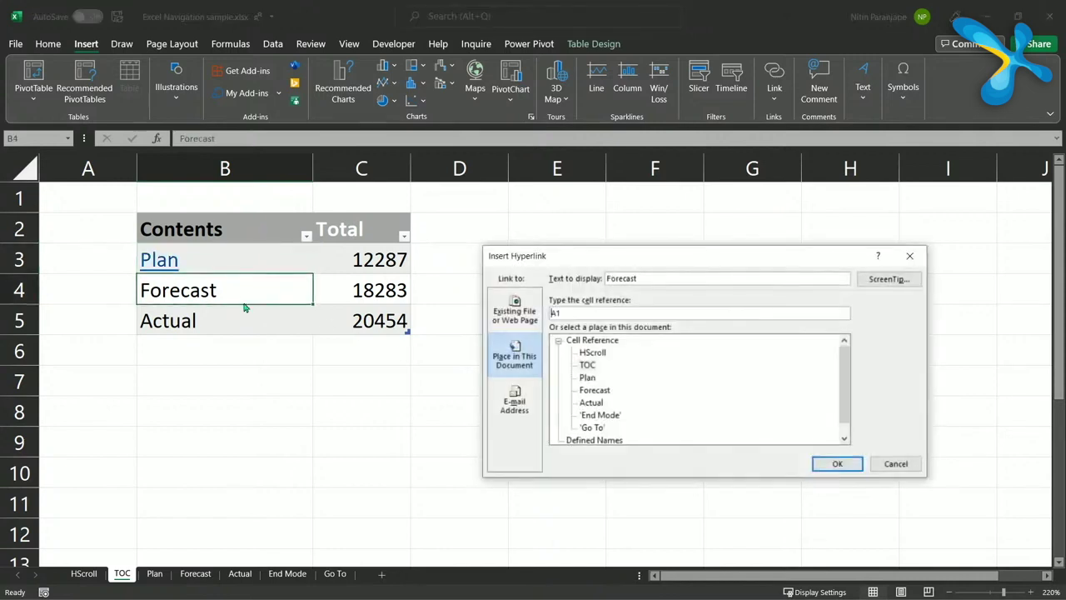
click(593, 392)
click(832, 471)
Hyperlink the Actual entry in cell B5 to the Actual sheet in this document.
click(167, 329)
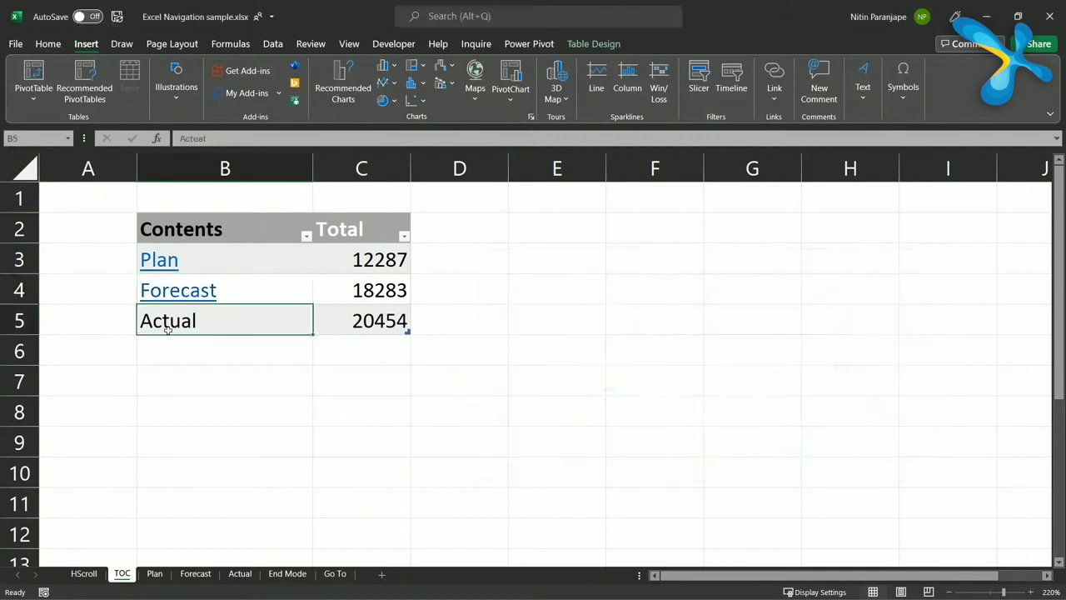
key(ctrl+k)
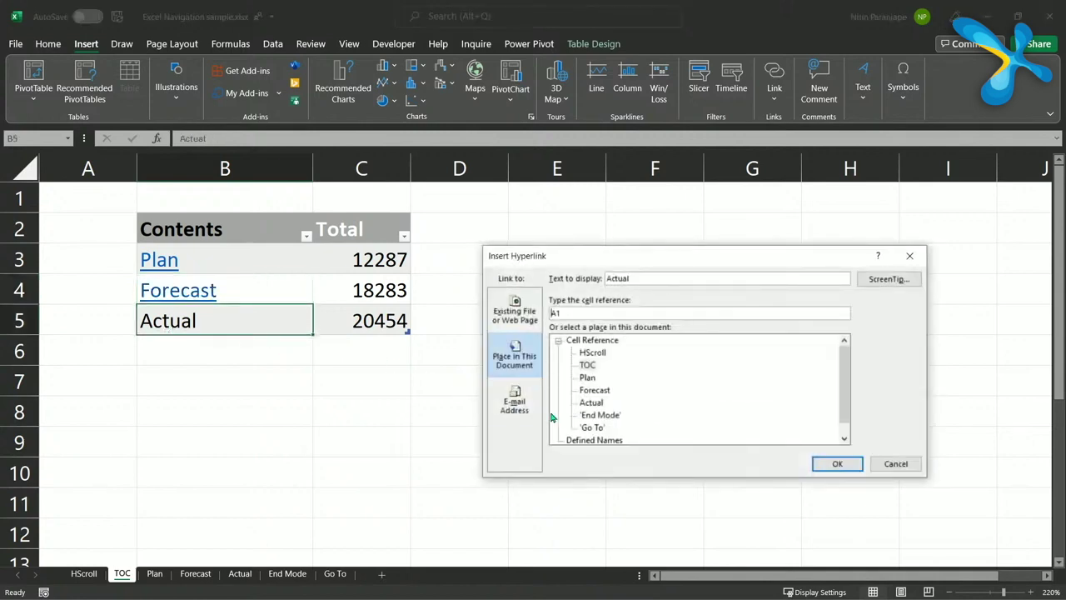
click(593, 403)
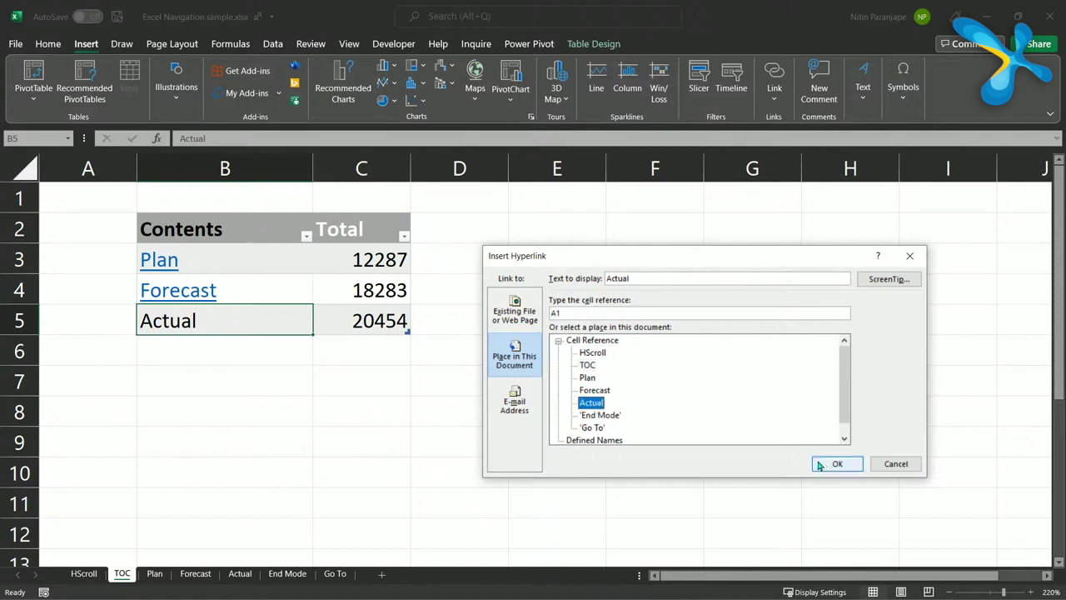
click(823, 463)
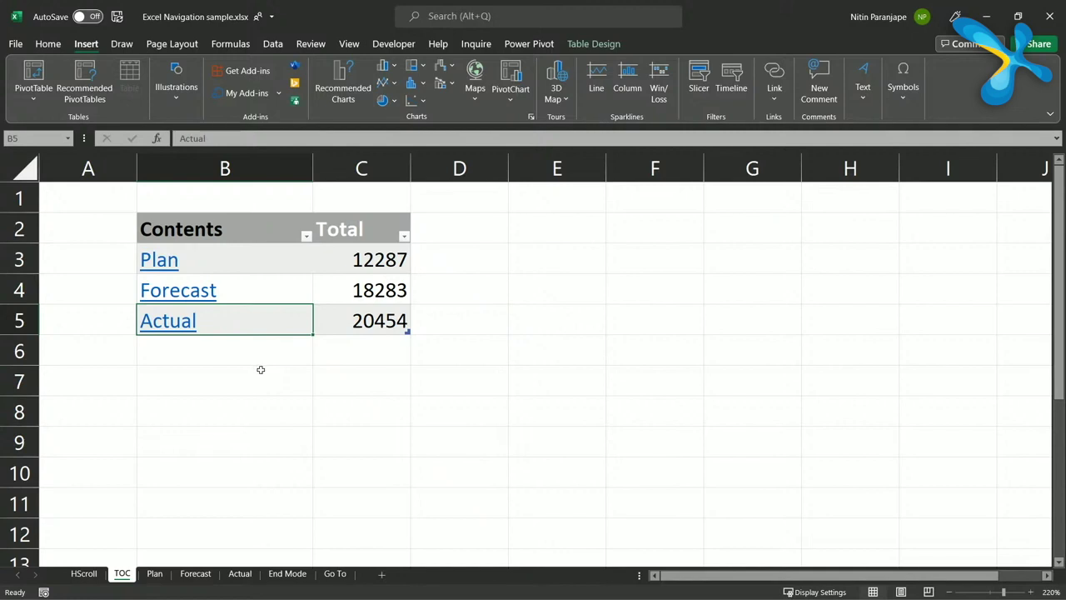
Follow the Actual link and add a "Back" entry in cell F2 hyperlinked to the TOC sheet.
click(159, 329)
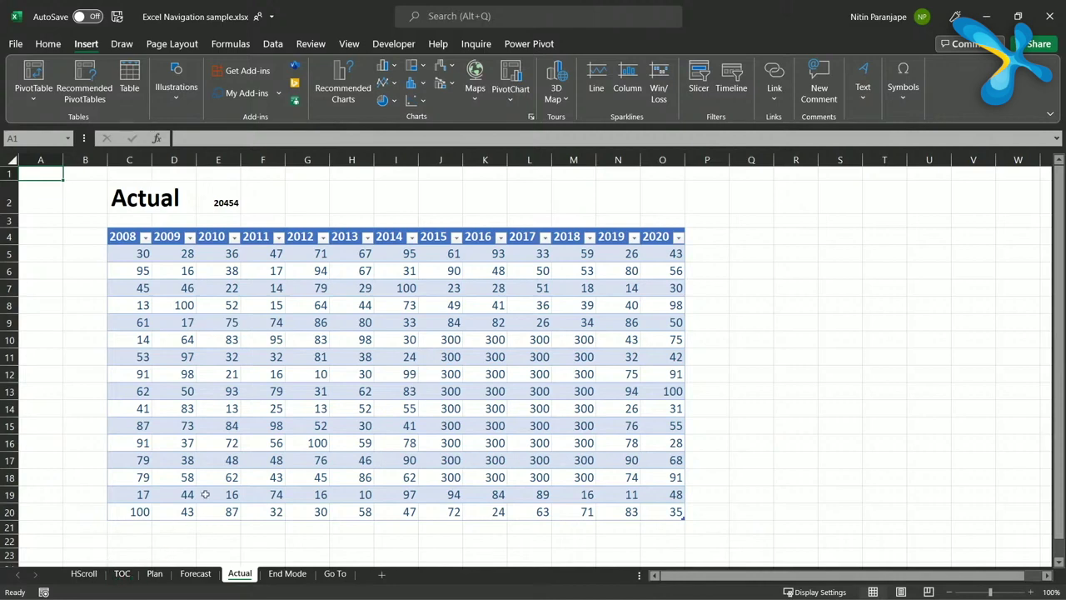
click(280, 205)
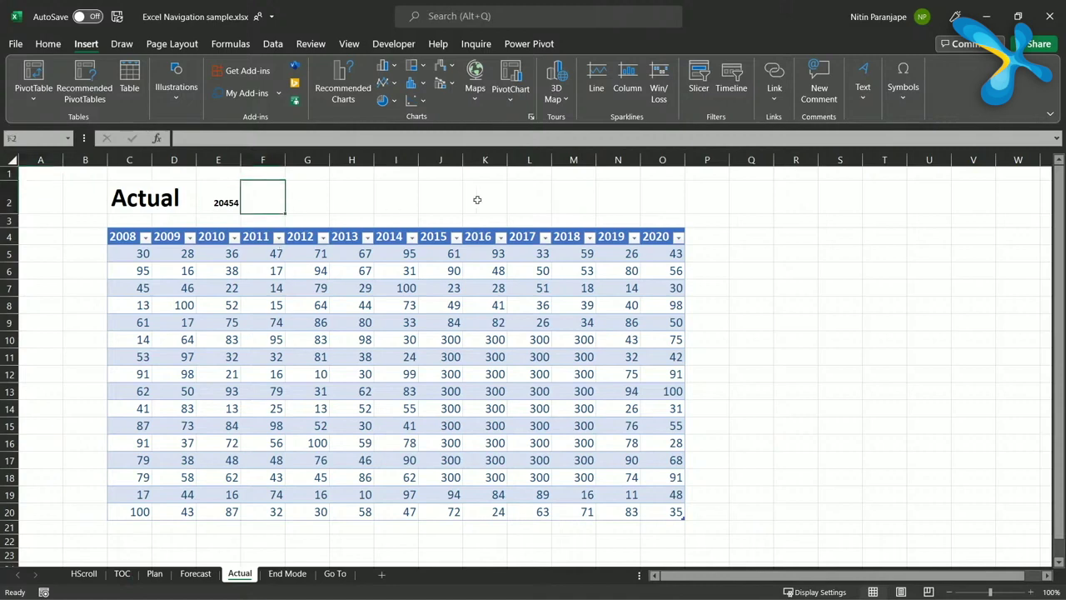
text(Back)
key(Return)
key(Up)
key(ctrl+k)
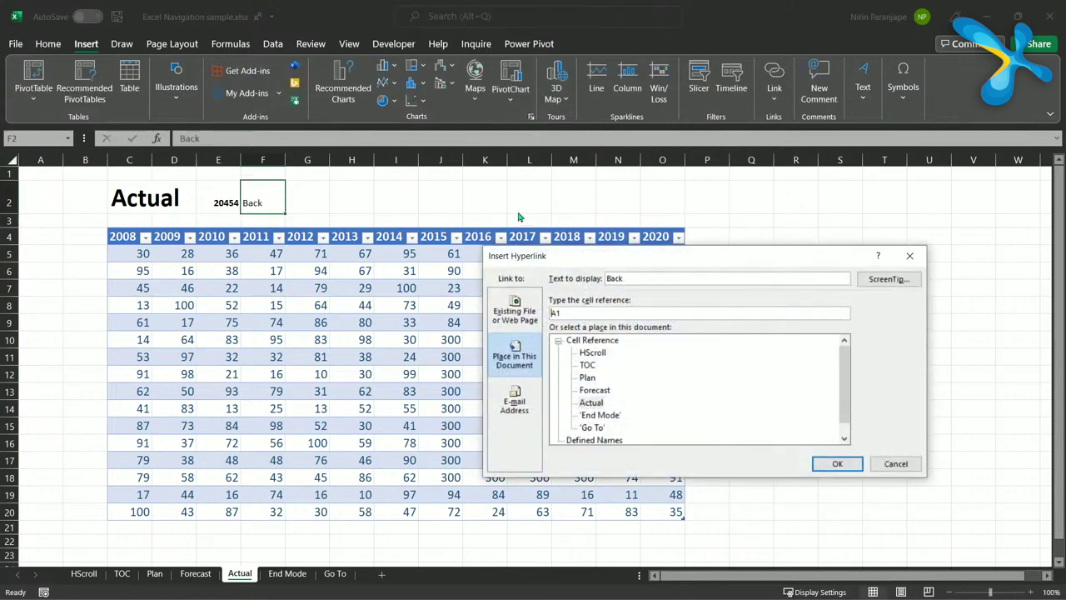
click(586, 364)
click(833, 463)
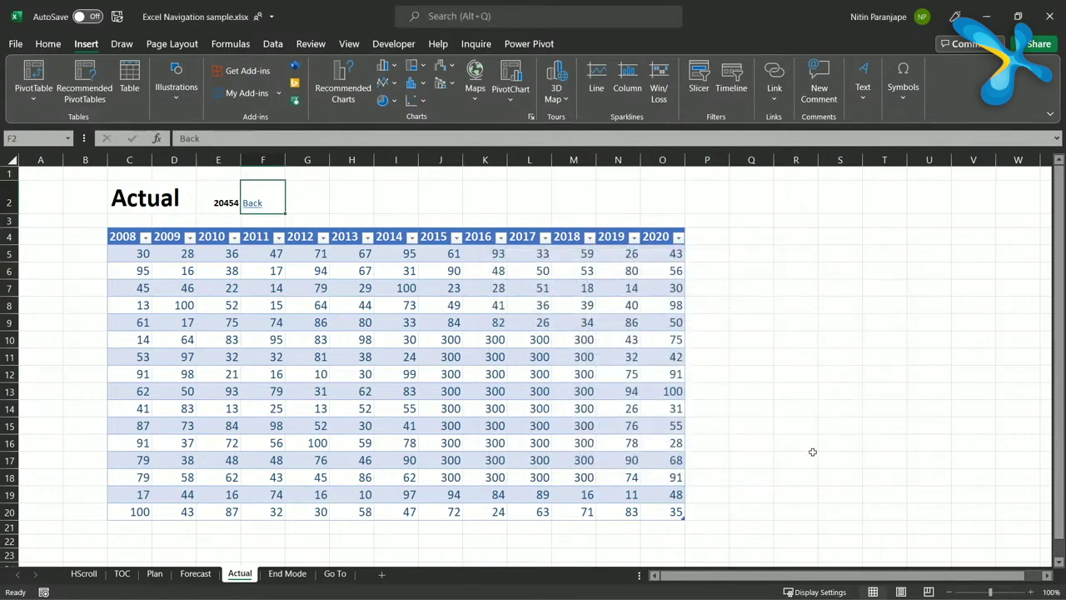
Copy the Back link into cell G2 of the Forecast sheet and cell F2 of the Plan sheet.
key(ctrl+c)
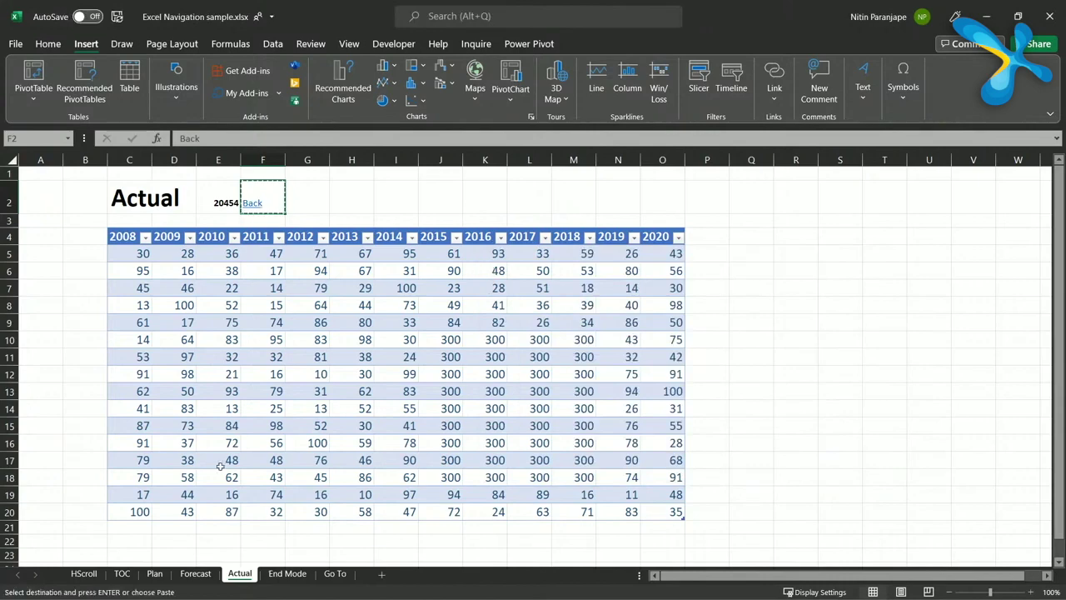
click(195, 572)
click(308, 202)
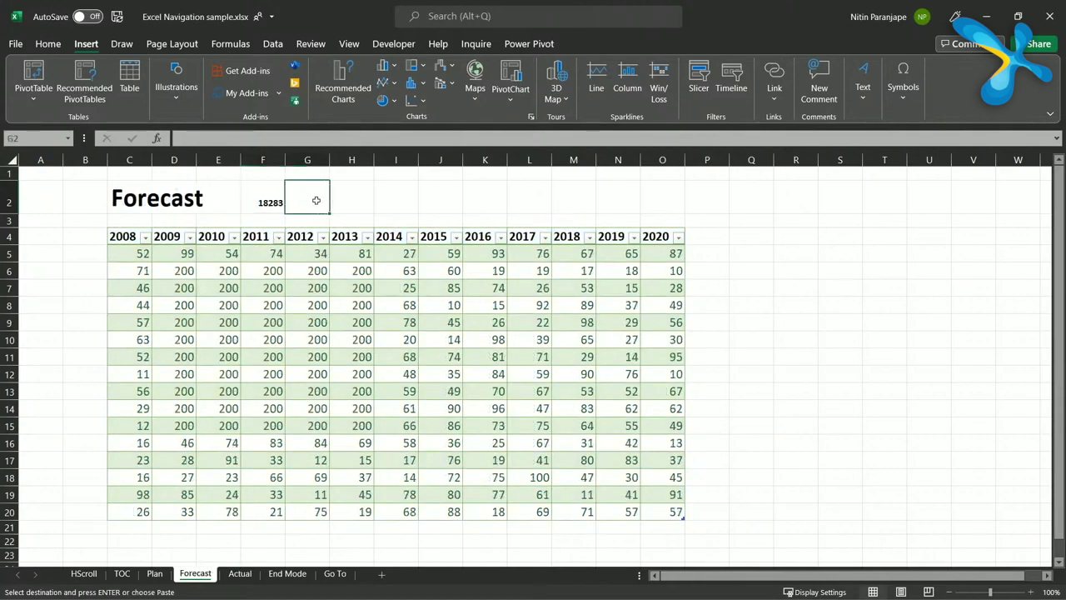
key(ctrl+v)
click(249, 575)
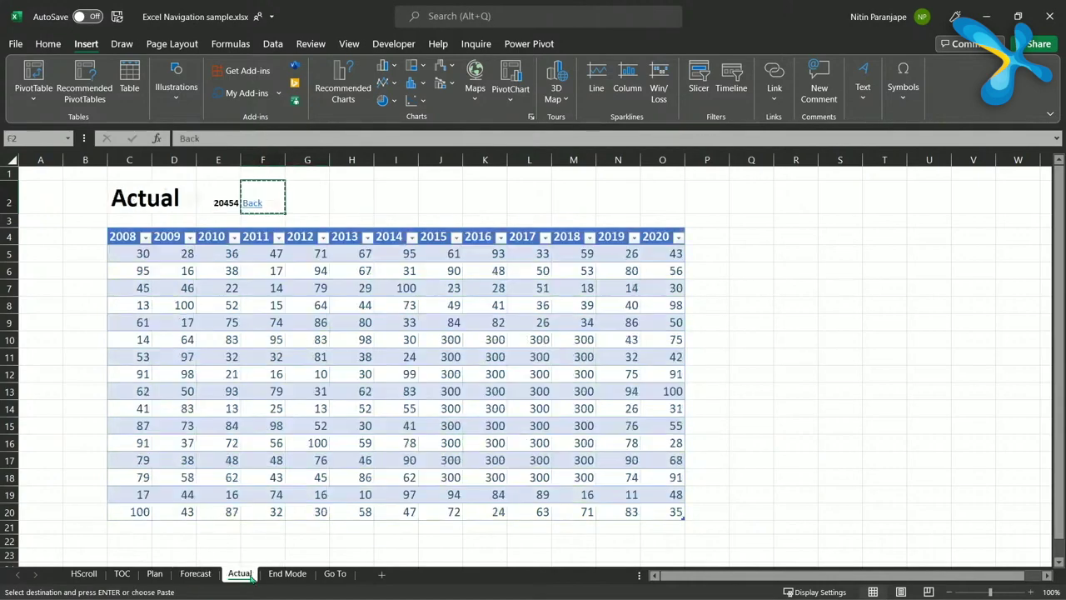
click(155, 573)
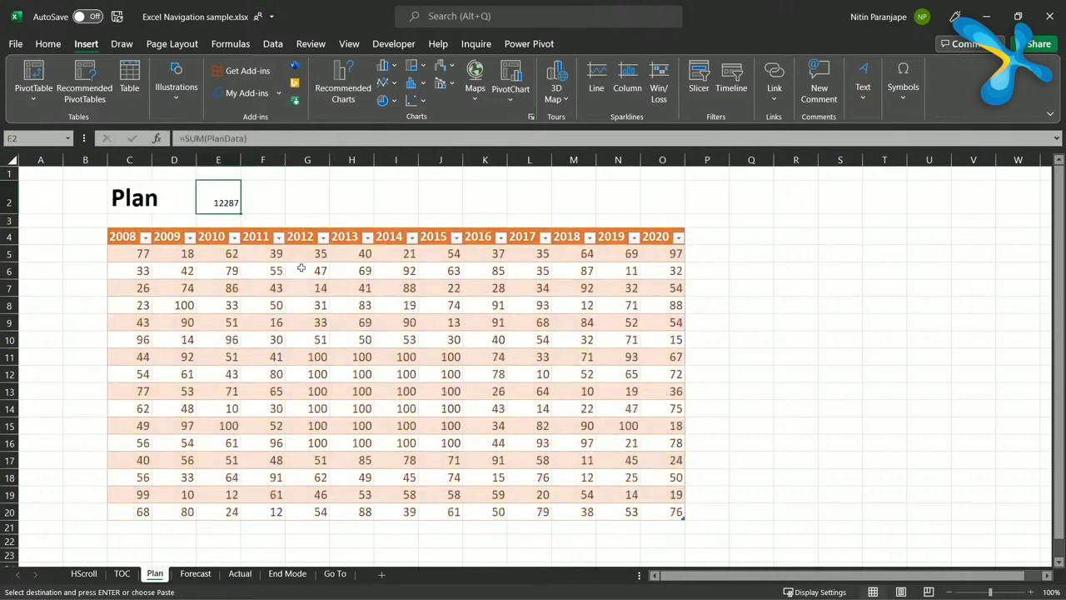
click(269, 206)
key(ctrl+v)
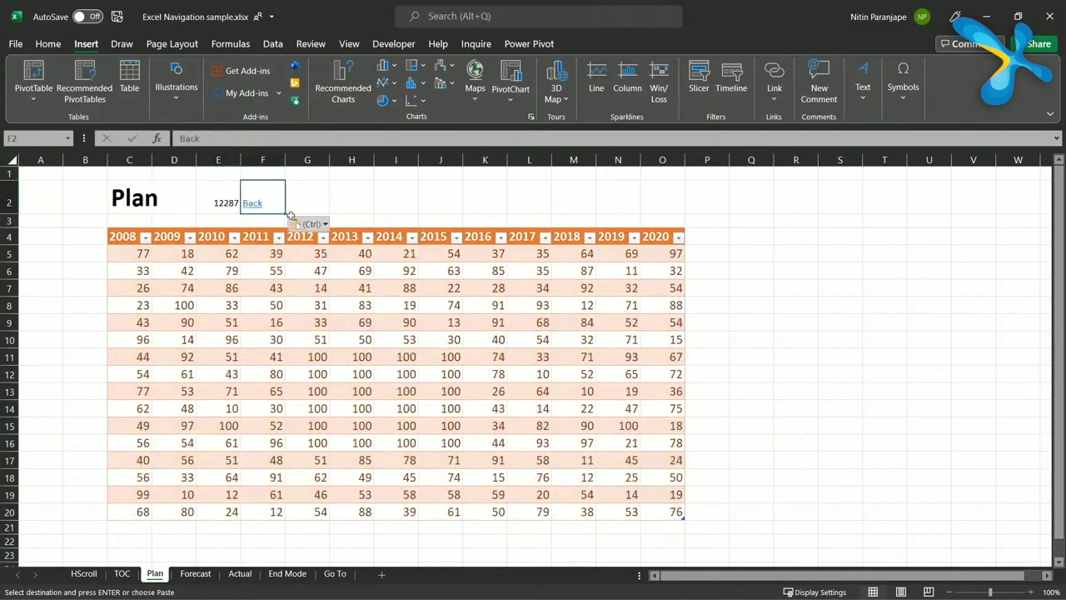
Test the TOC links to Plan and Forecast, returning from the Plan sheet through its Back link.
click(122, 573)
click(159, 268)
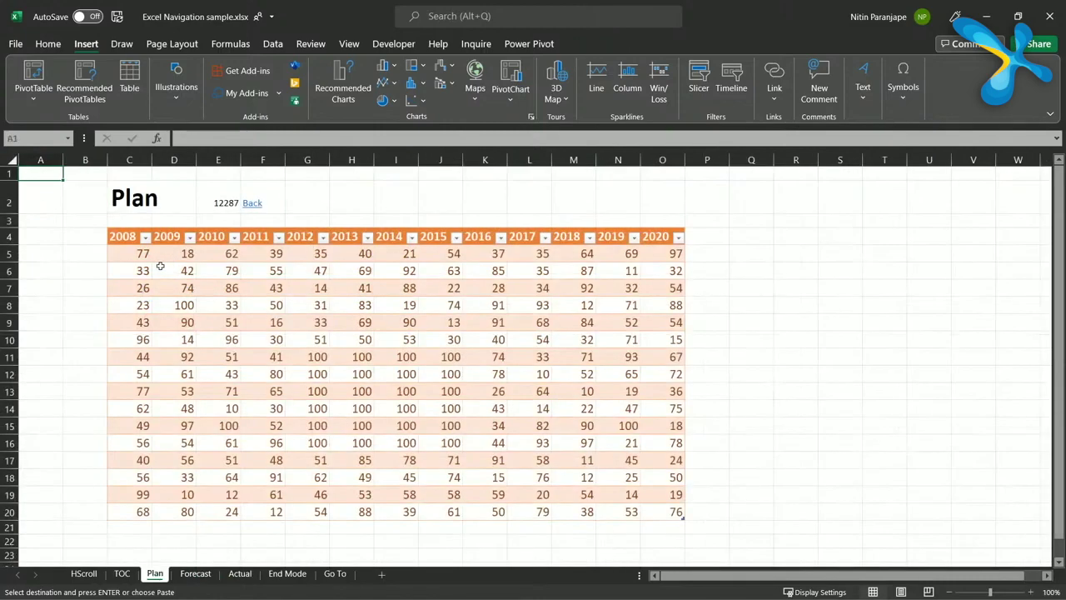
click(260, 202)
click(185, 290)
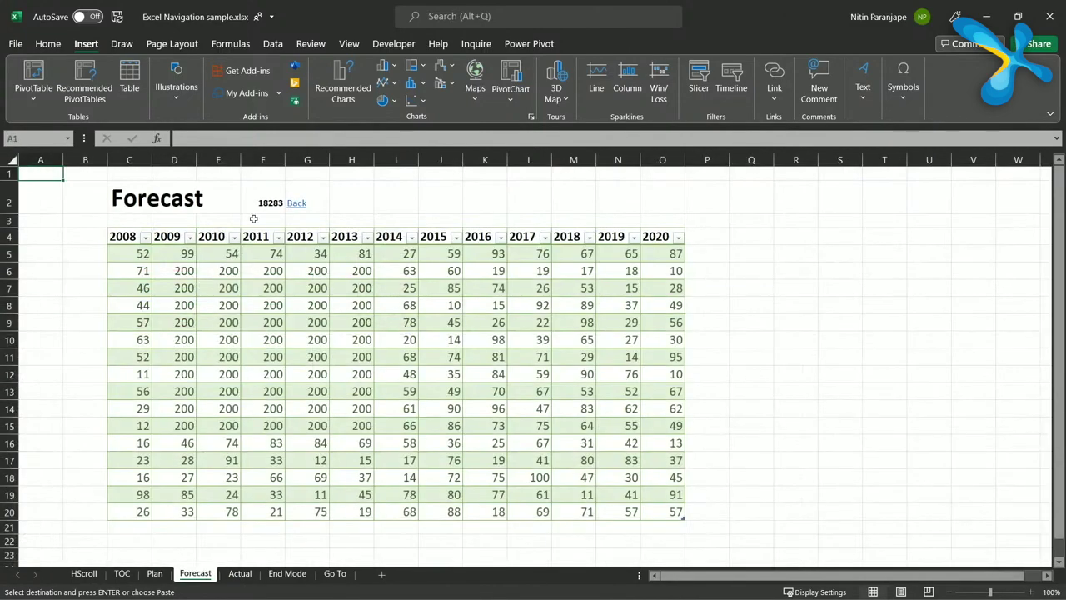
Return to the TOC through the Forecast Back link, and name the Plan sheet's total cell E2 PlanTotal.
click(292, 205)
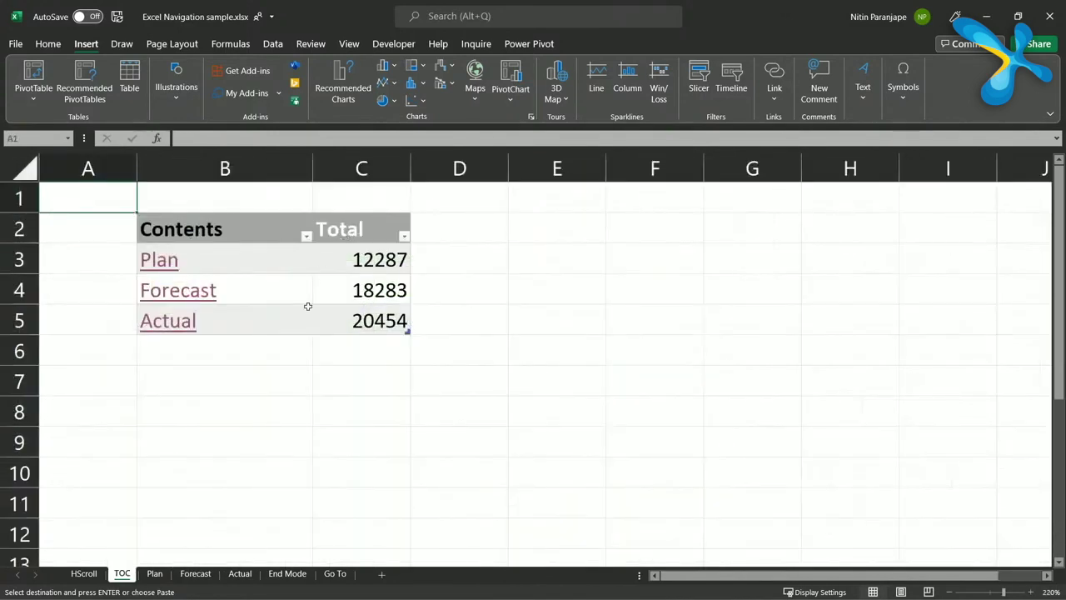
click(164, 580)
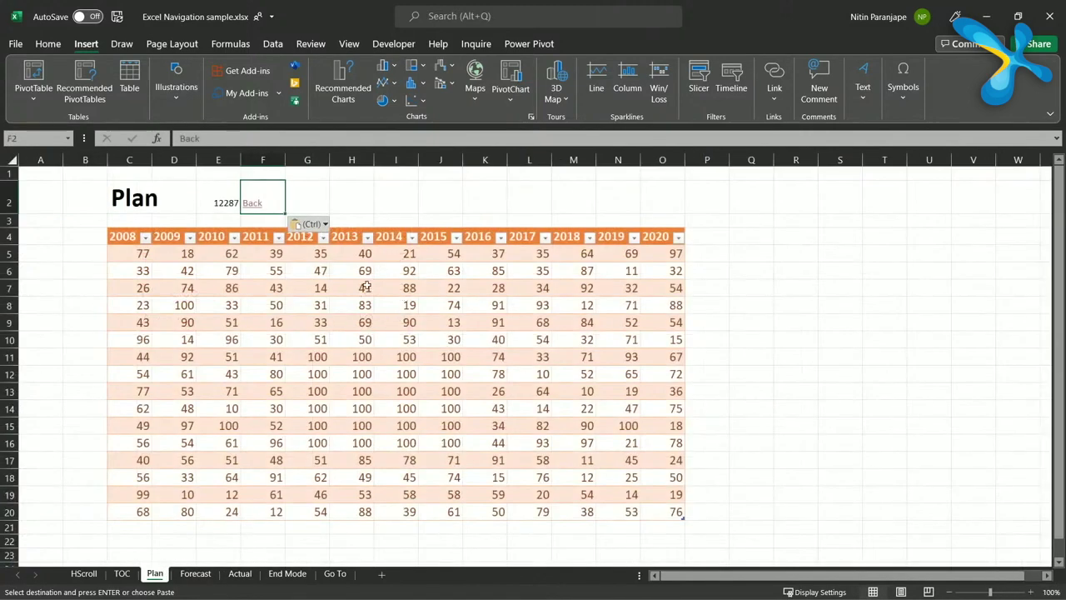
click(218, 197)
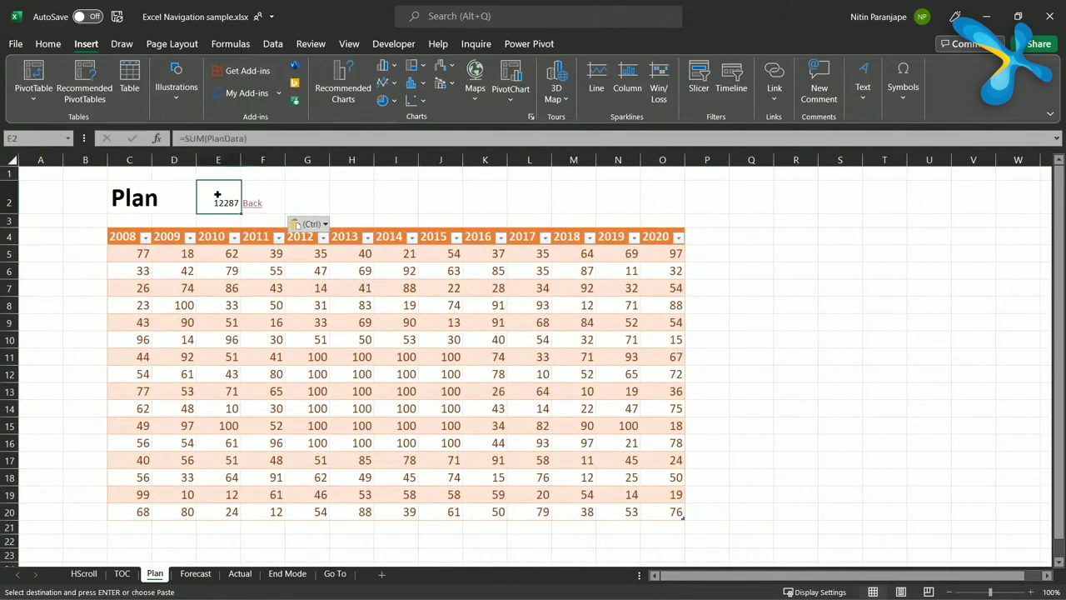
click(10, 139)
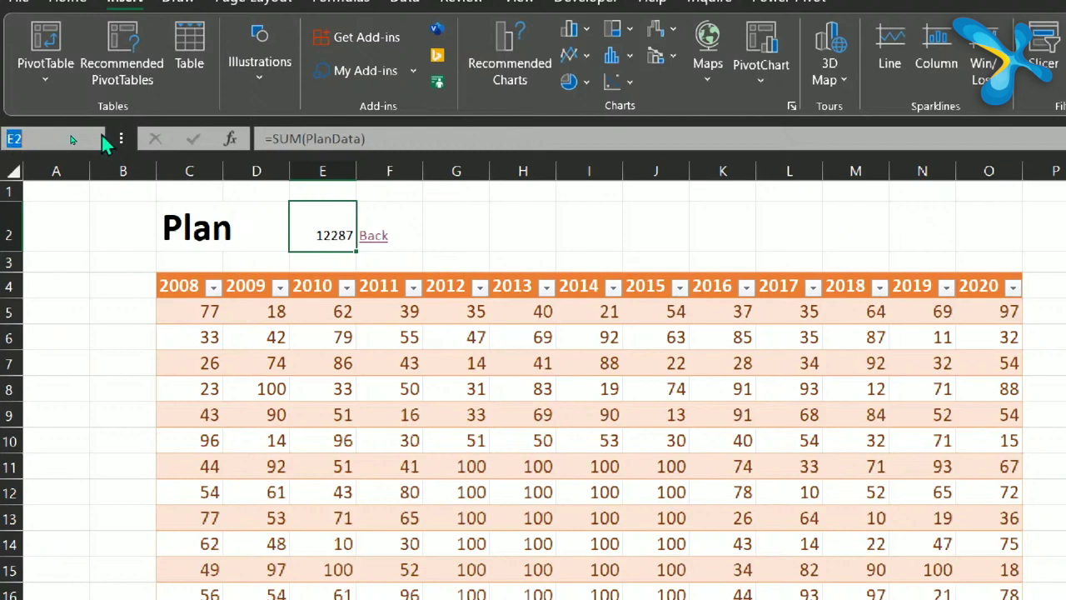
text(PlanTotal)
key(Return)
click(178, 305)
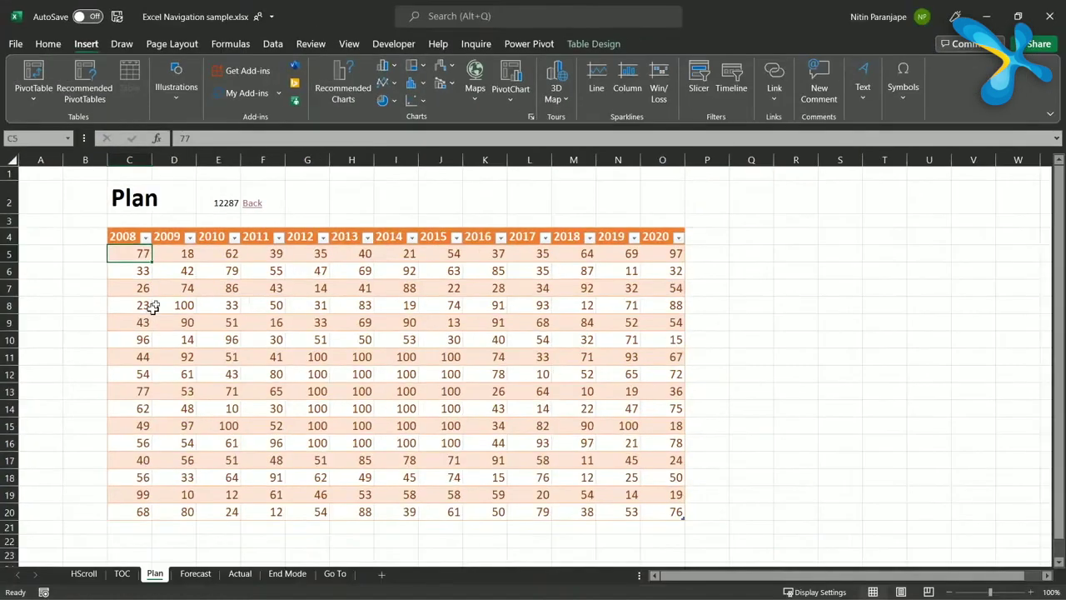
Hyperlink the Plan total in cell C3 of the TOC sheet to the defined name PlanTotal and follow the link.
click(120, 577)
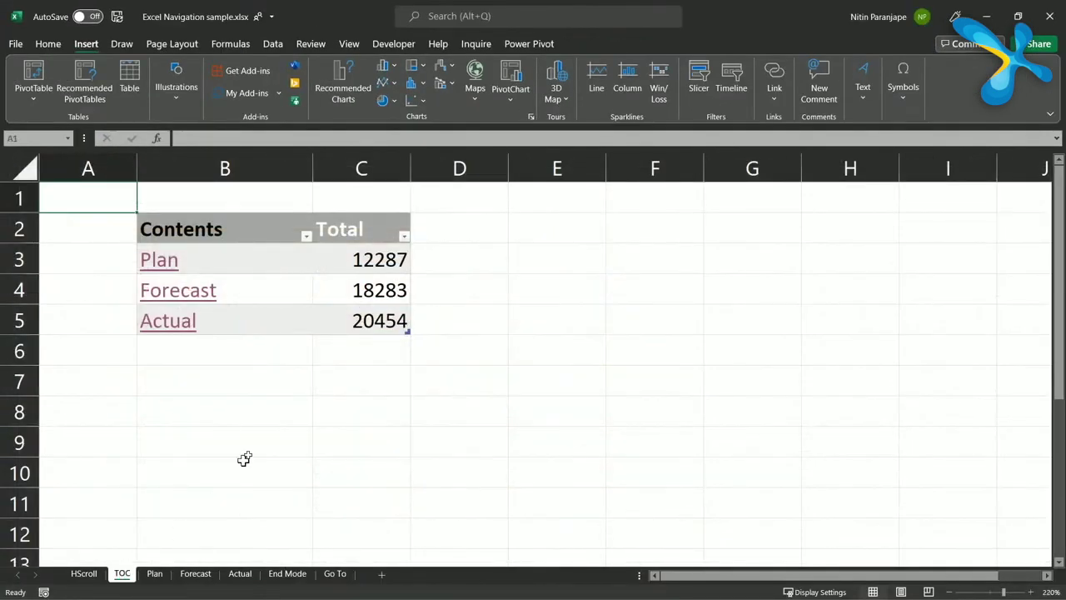
click(367, 255)
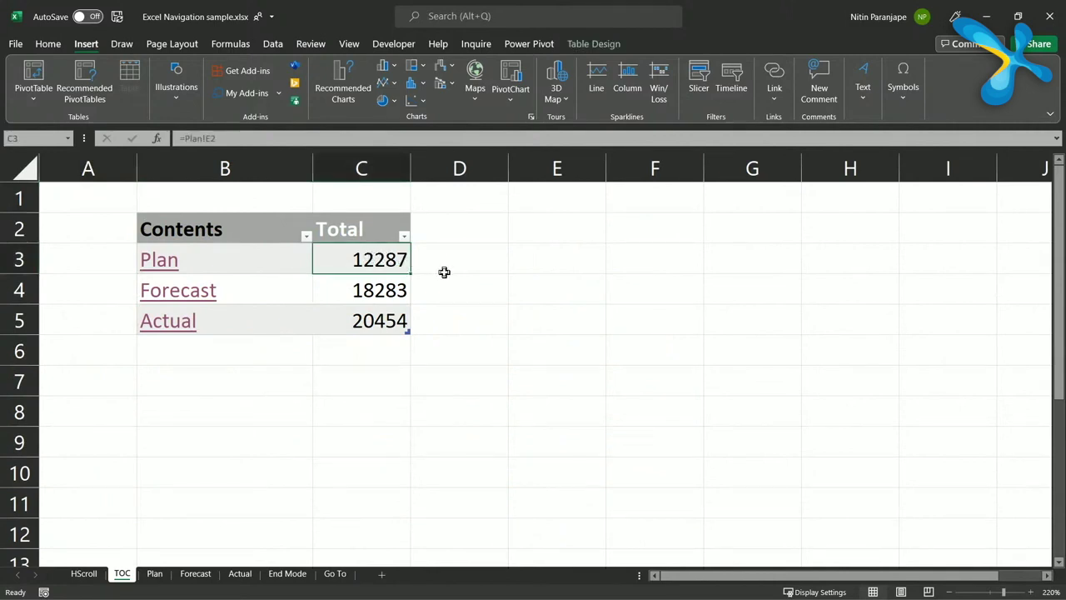
key(ctrl+k)
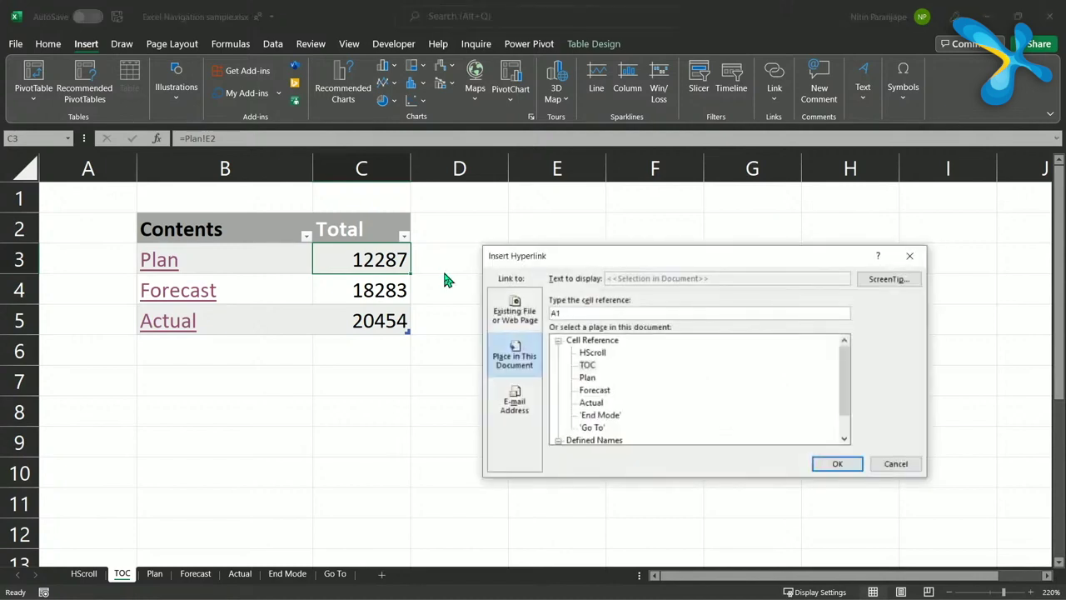
scroll(624, 406, down, 1)
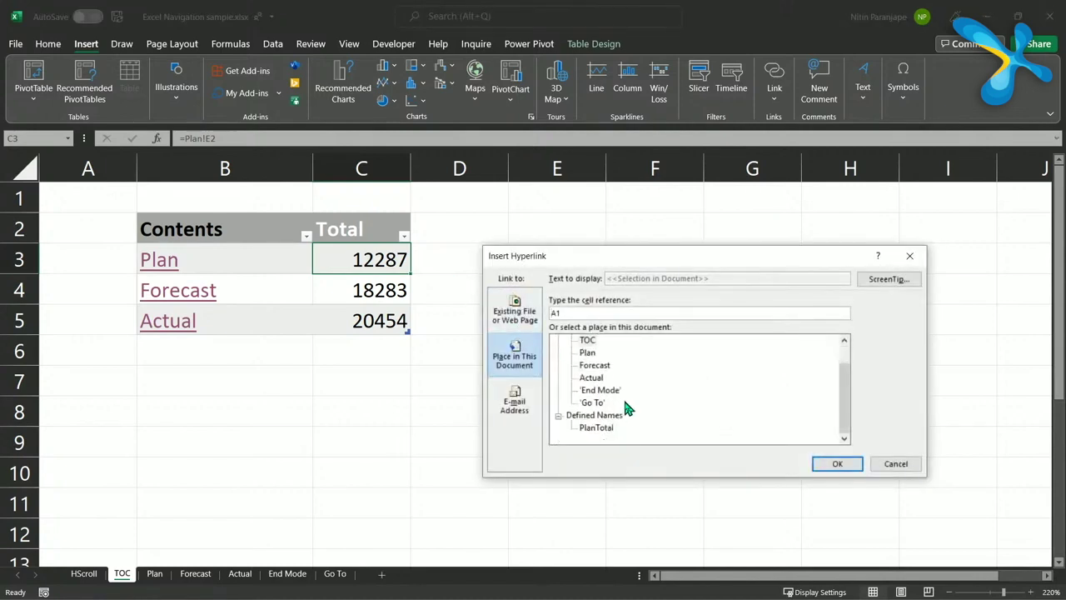
click(608, 428)
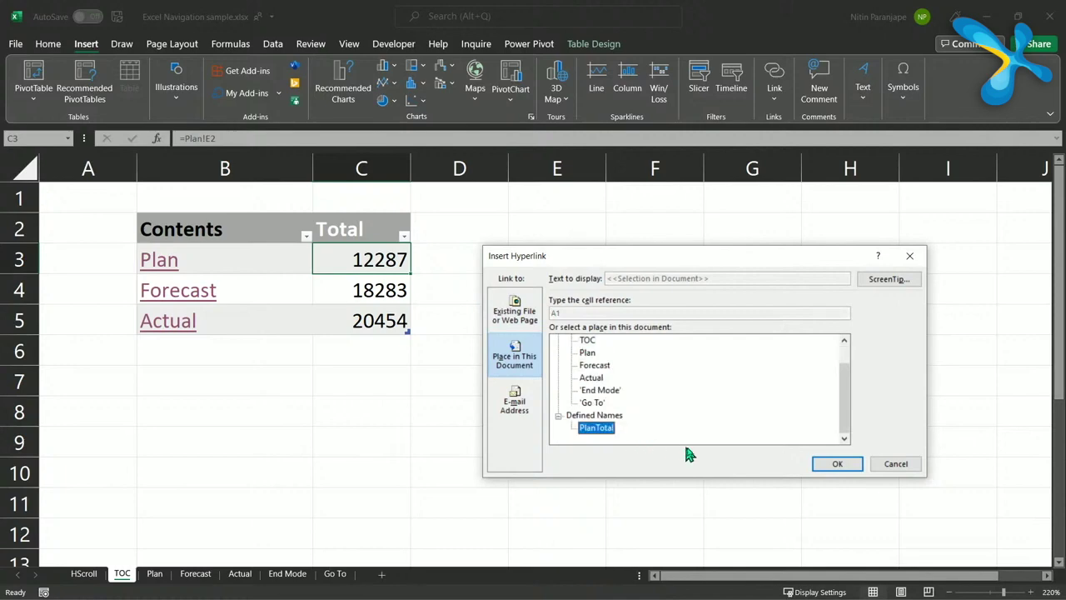
click(850, 468)
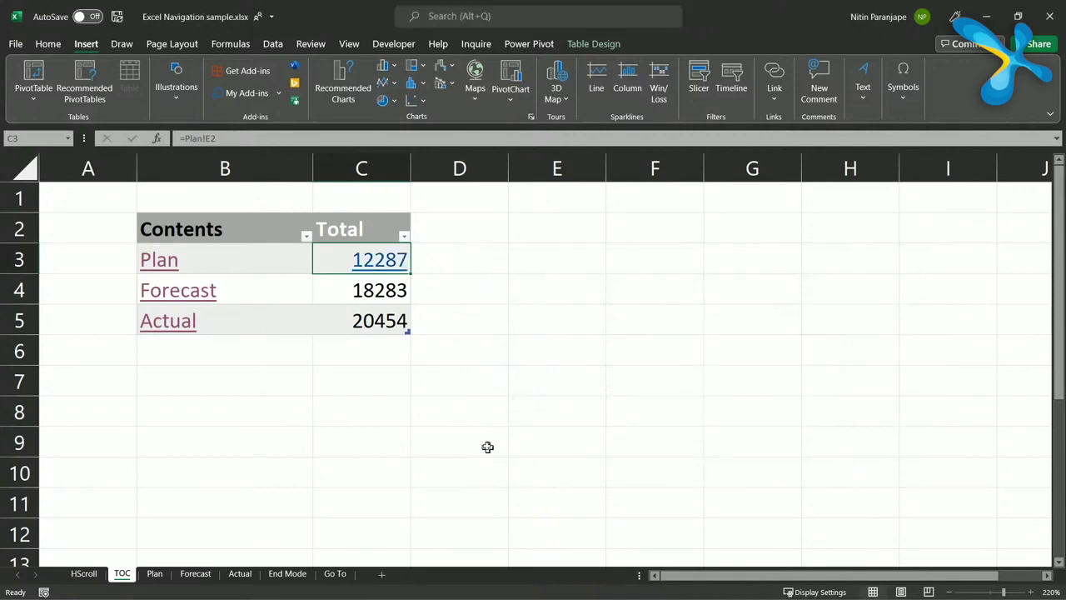
click(488, 448)
click(376, 260)
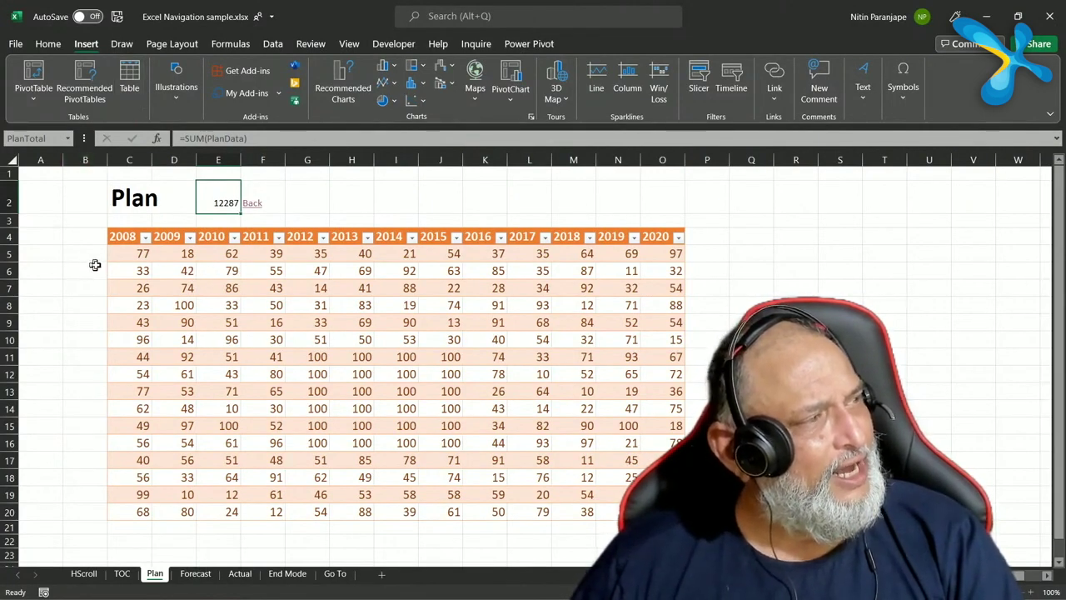
Jump from cell E6 of the Plan sheet to the last filled cell in its row using End Mode.
click(230, 272)
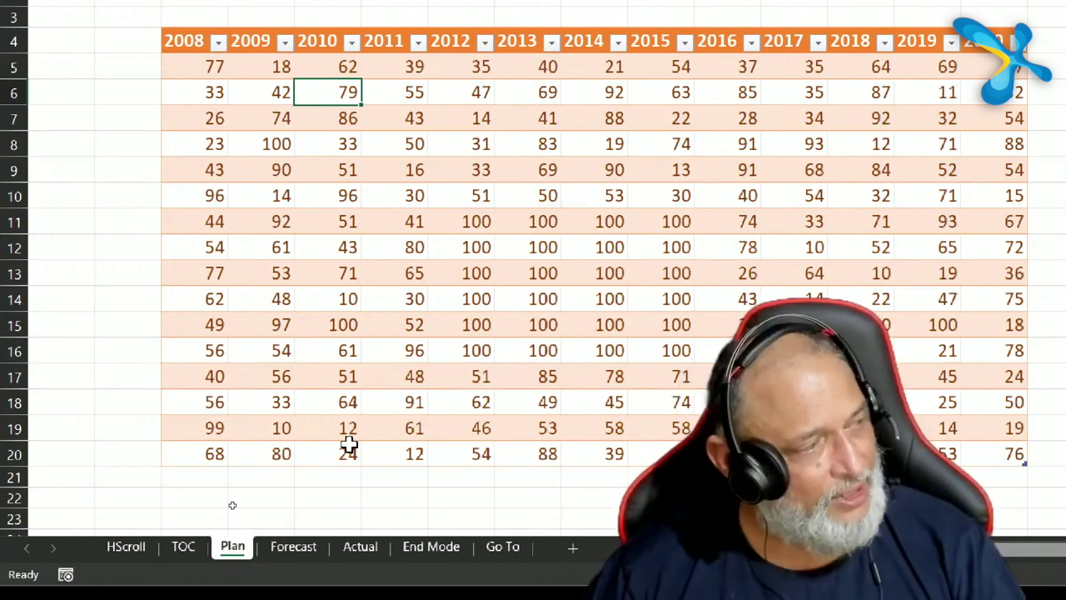
key(End)
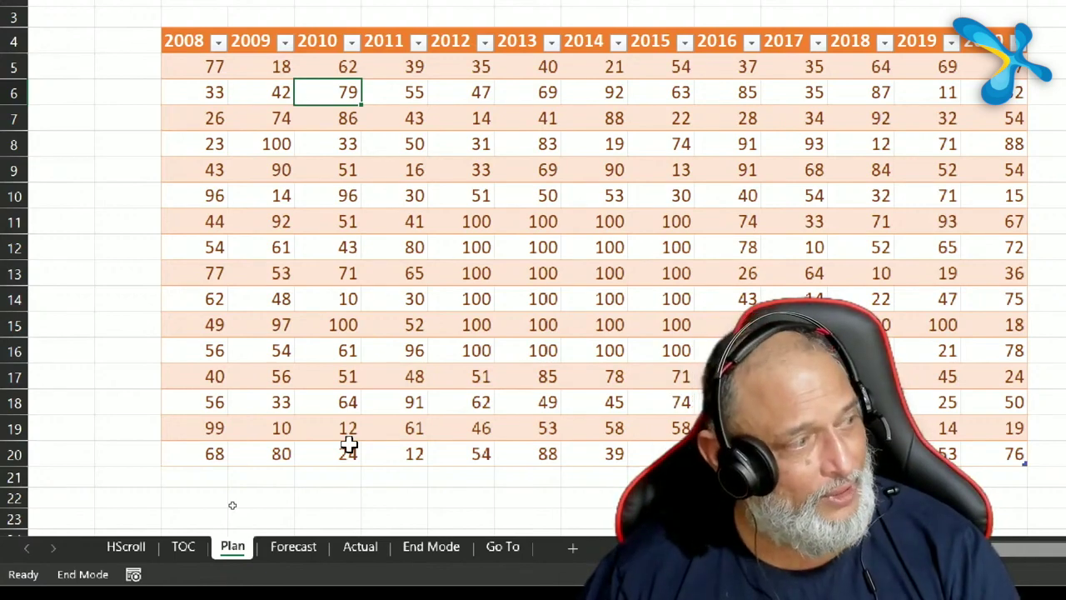
key(Right)
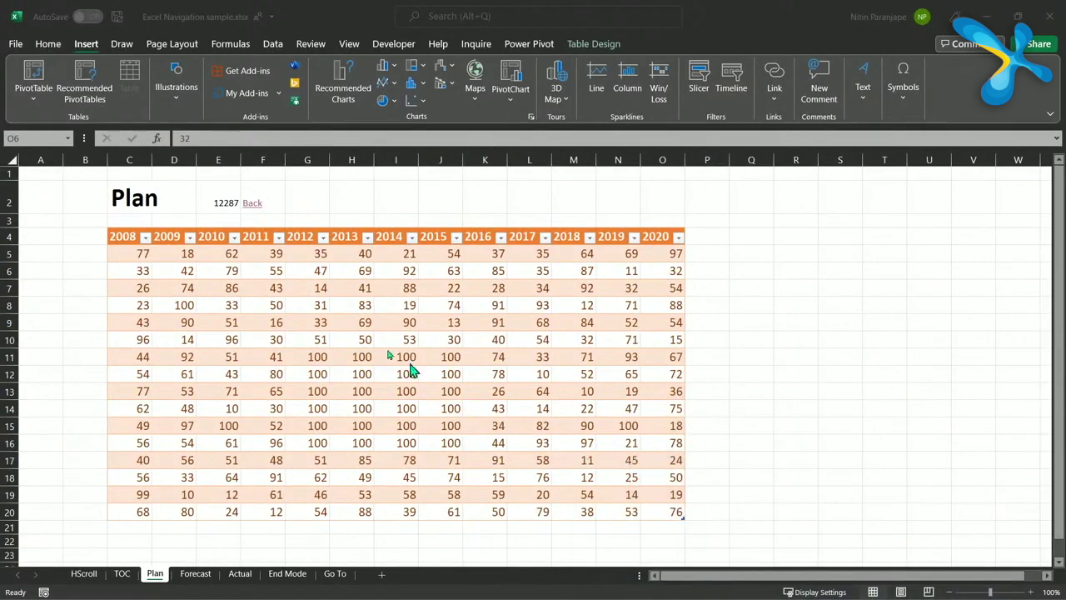
key(F2)
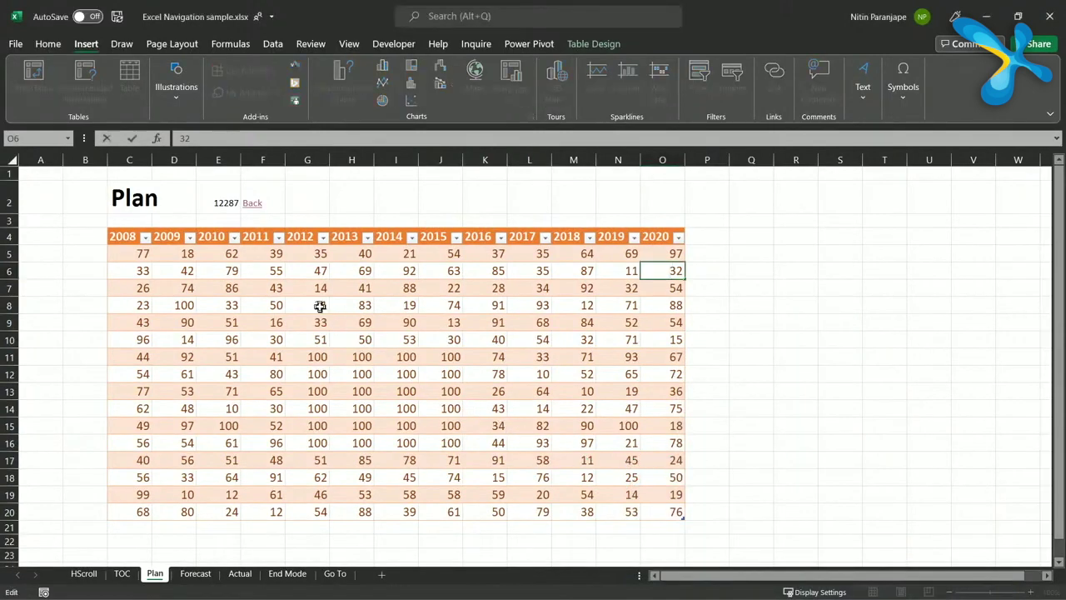
key(Escape)
Starting at cell G8, use End Mode to jump along the table's edges through the bottom row and first column to header cell C4.
click(320, 306)
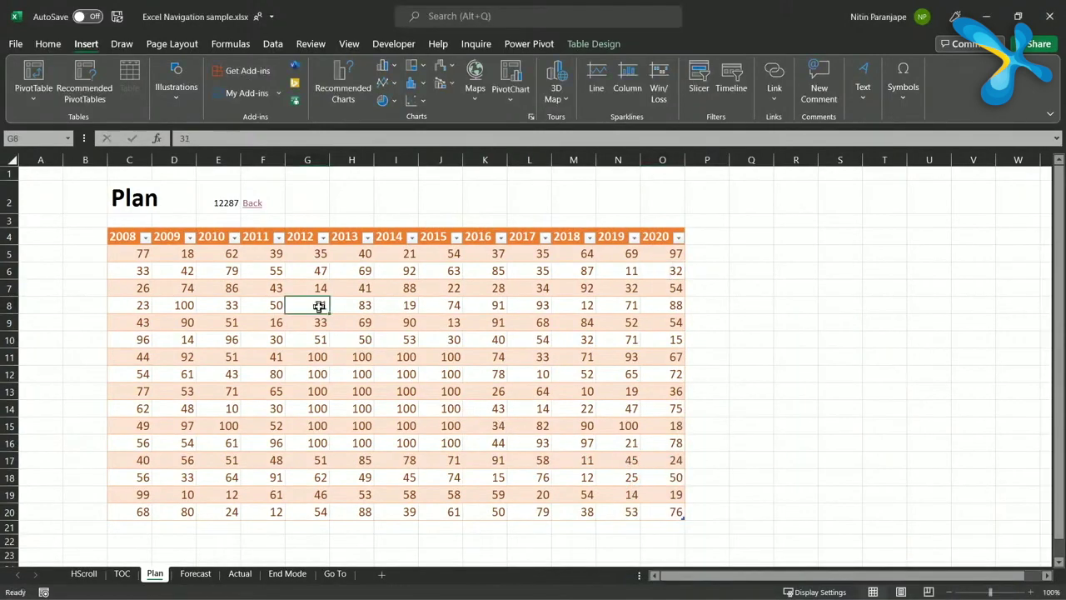
key(End)
key(Down)
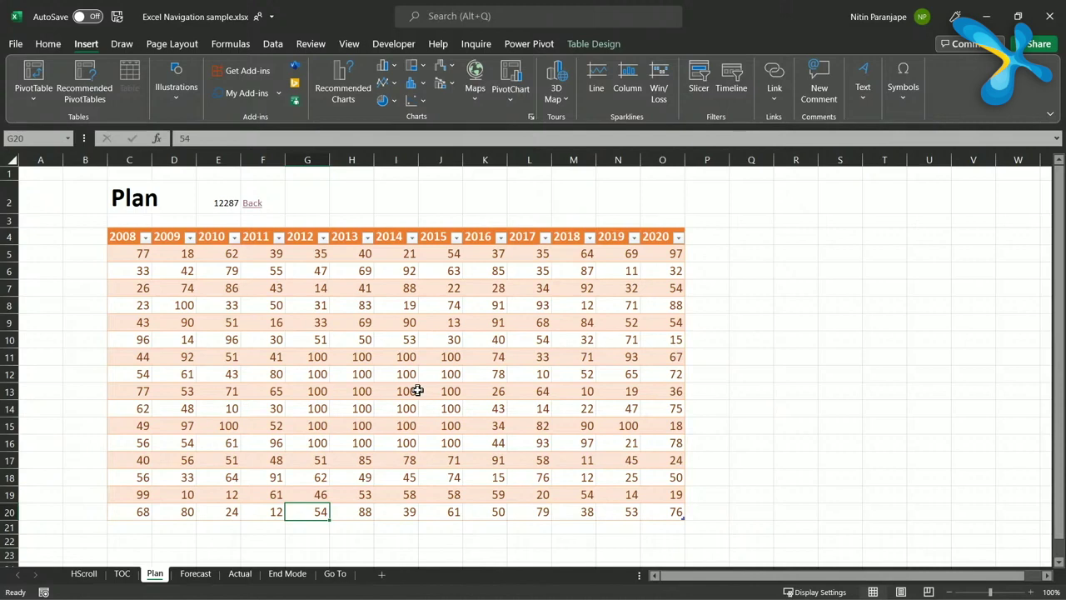
key(End)
key(Left)
key(End)
key(Up)
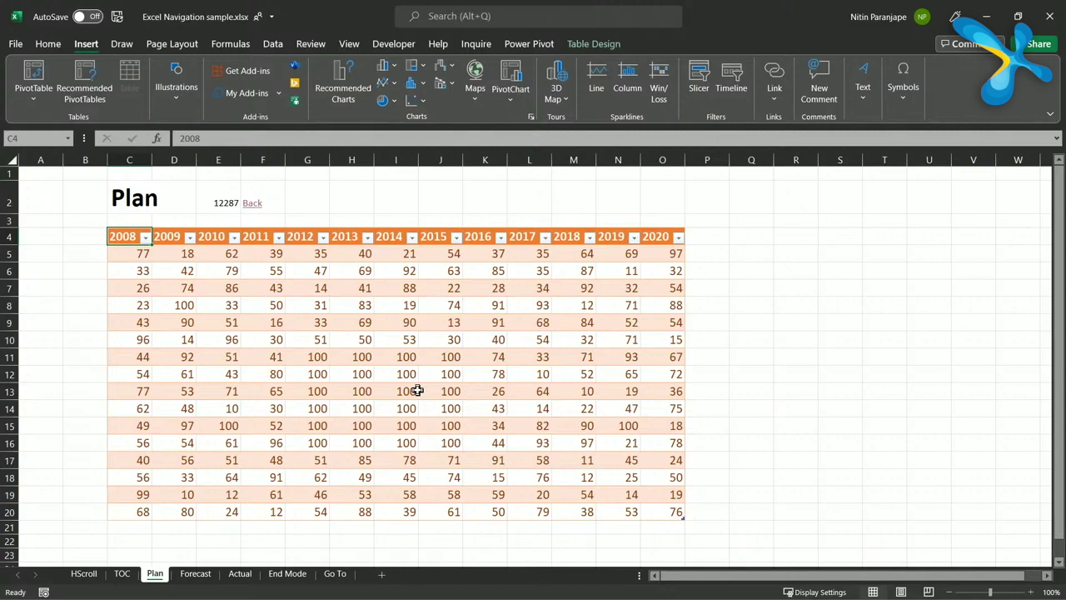
Select the 2009 values from cell D8 down to the table's last row, D20, using End Mode.
key(Down)
key(Down)
key(Down)
key(Down)
key(Right)
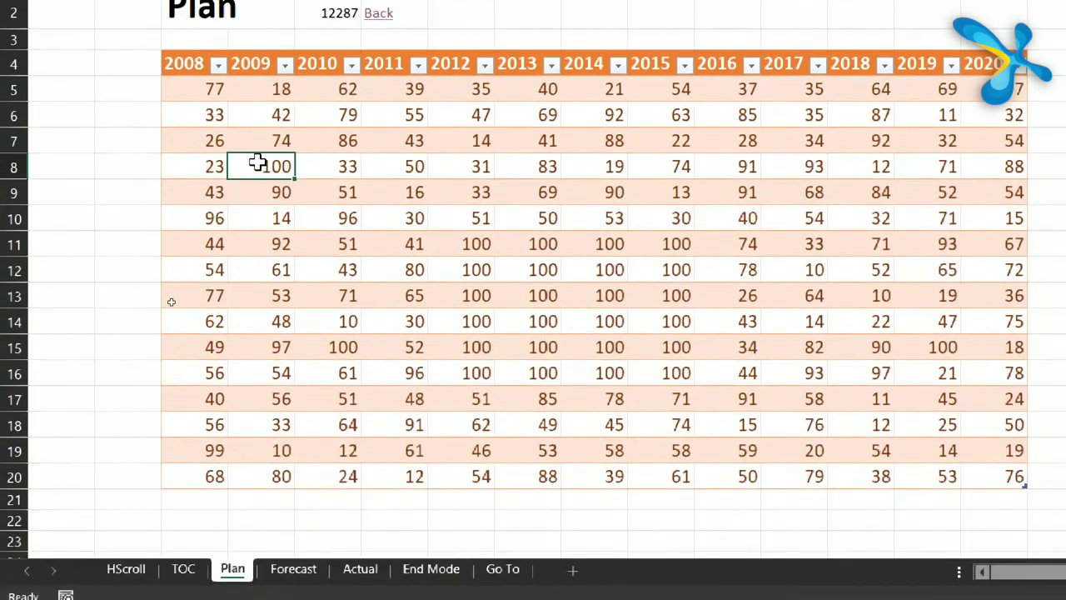
drag(260, 167, 250, 476)
click(249, 159)
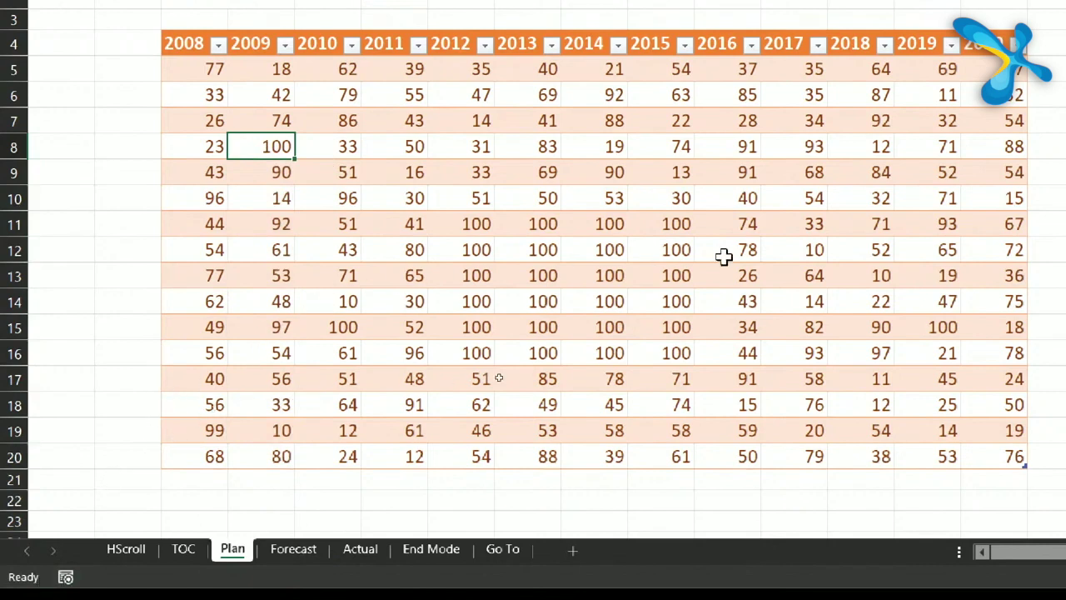
key(End)
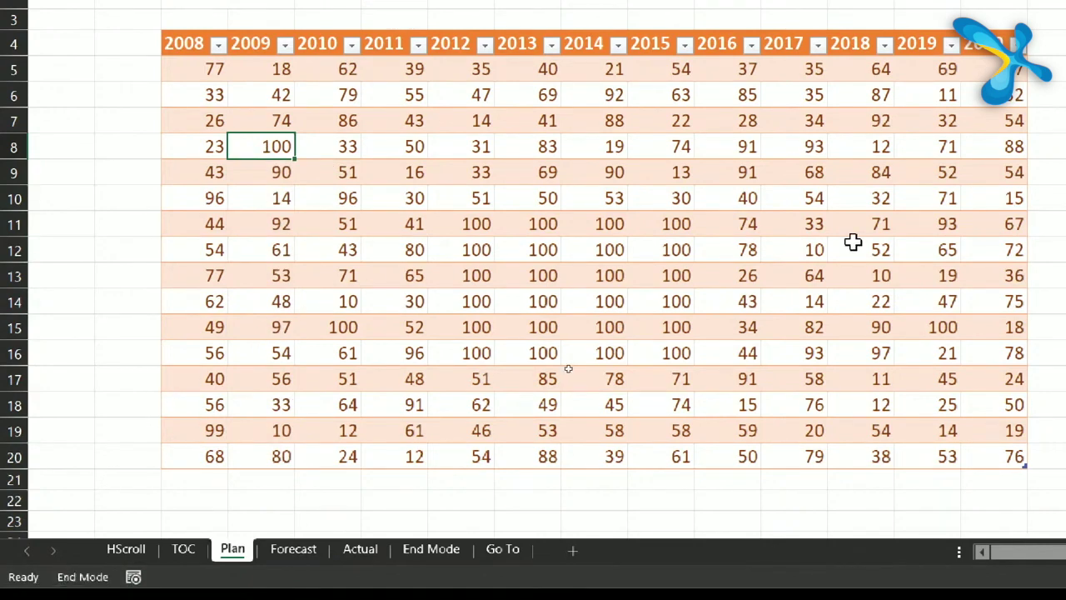
key(shift+Down)
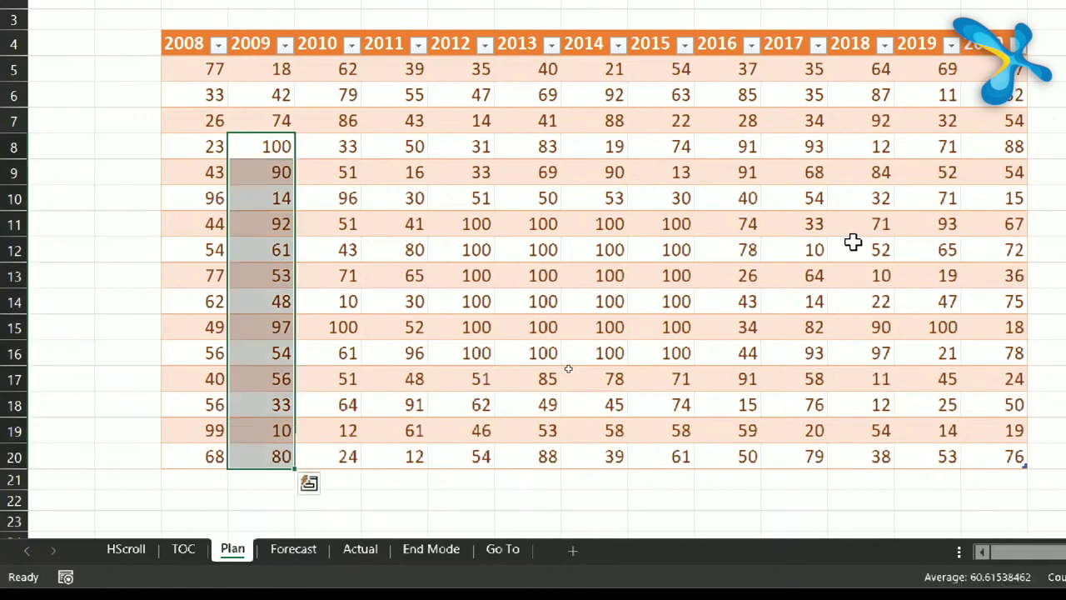
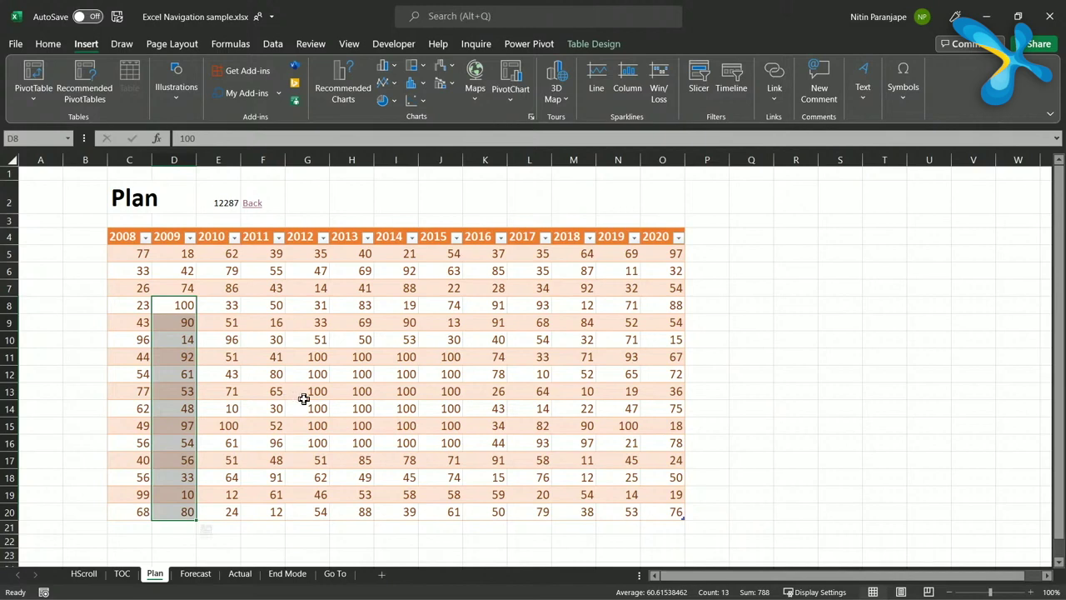
Open the Go To sheet and select the table under Blanks, from cell C3 to E13.
click(359, 370)
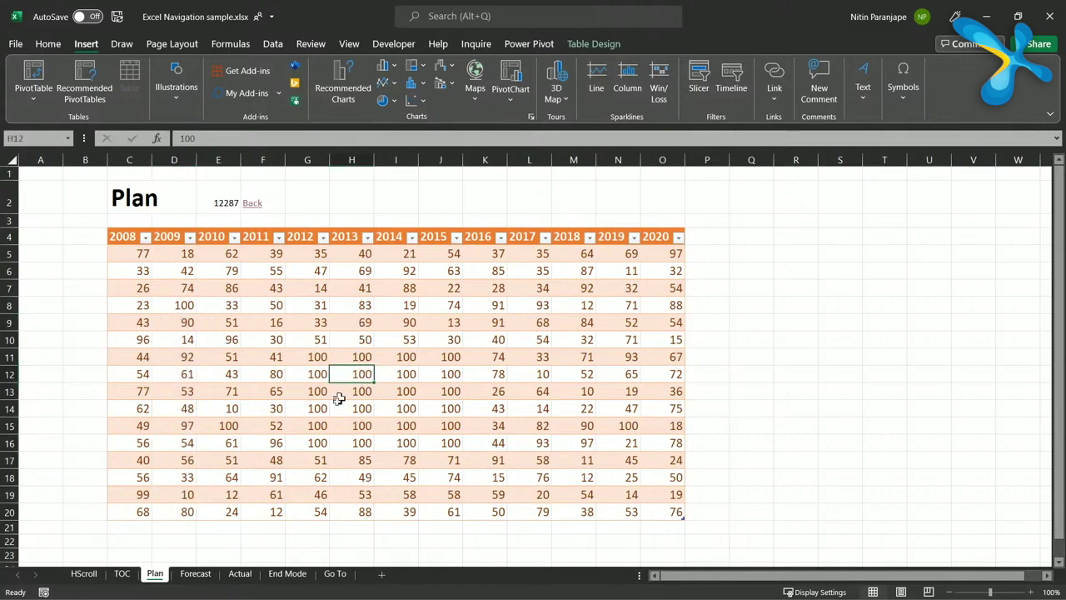
click(337, 574)
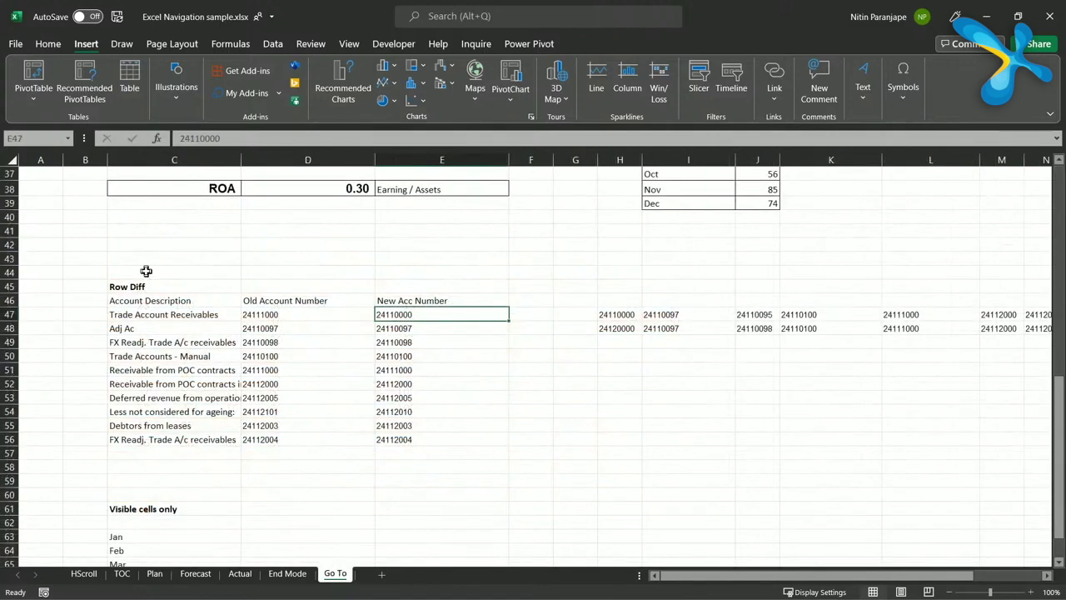
scroll(259, 251, up, 5)
scroll(259, 250, up, 7)
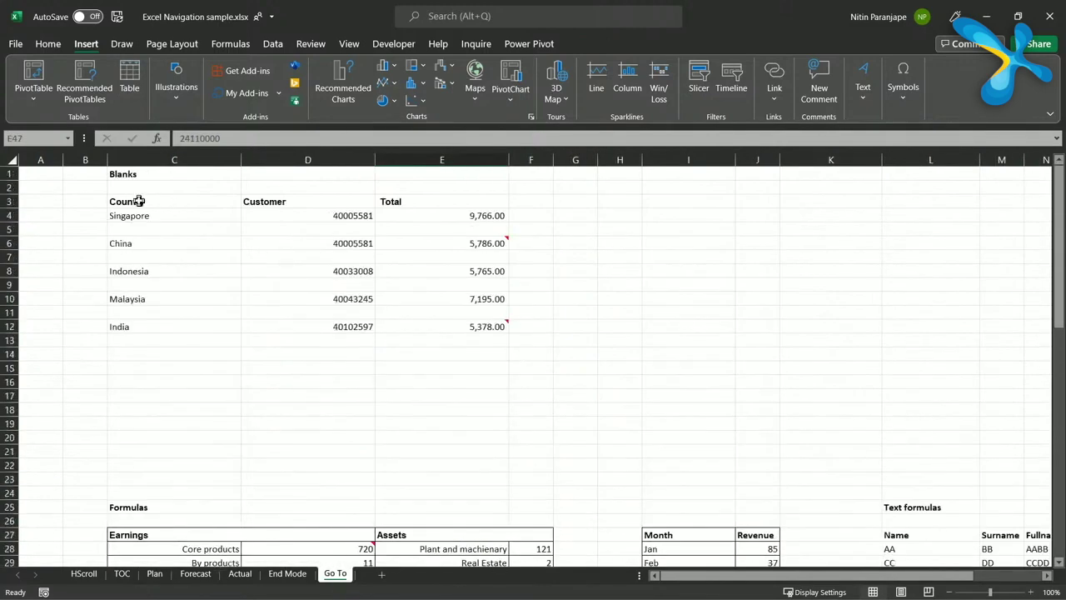
drag(141, 201, 492, 335)
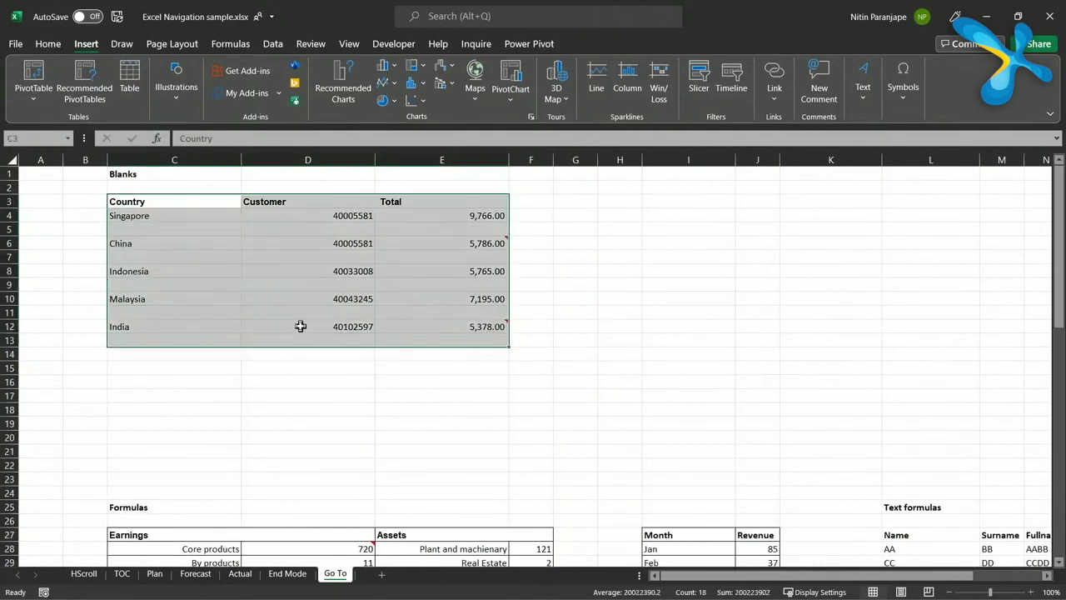
scroll(271, 313, up, 3)
scroll(274, 313, up, 1)
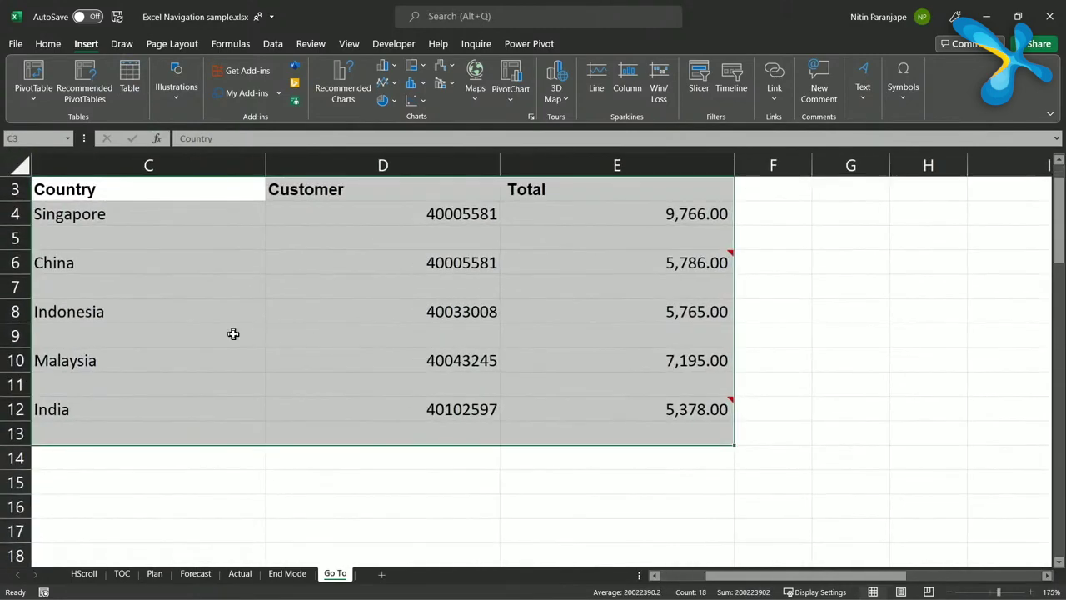
scroll(223, 332, up, 1)
Try to delete the entire rows of the blank cells C5, C7, C9 and C11 in the Country column.
click(251, 316)
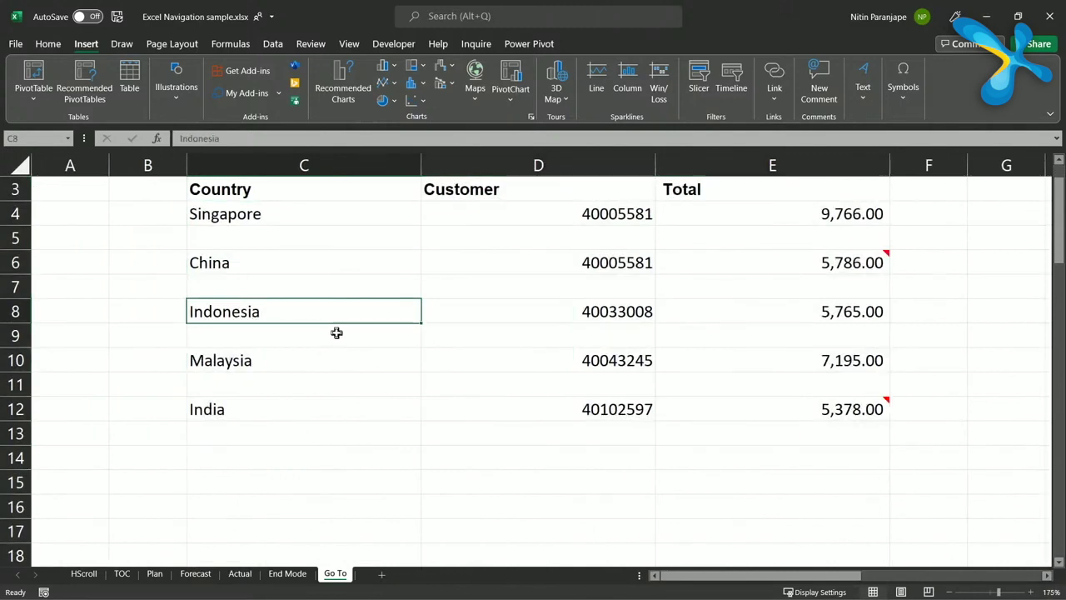
click(271, 239)
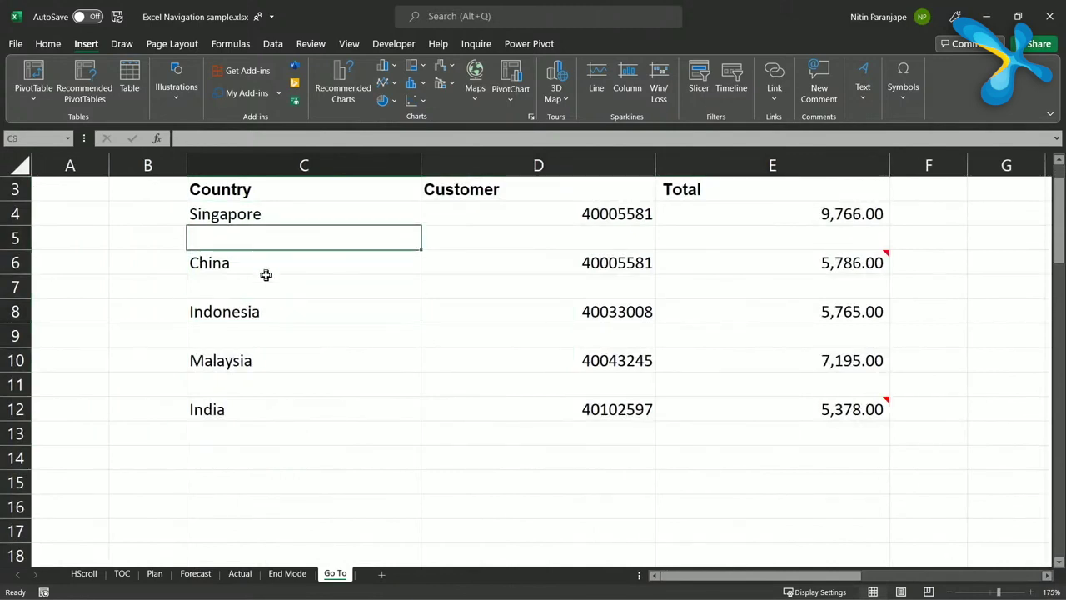
ctrl+click(262, 288)
ctrl+click(262, 337)
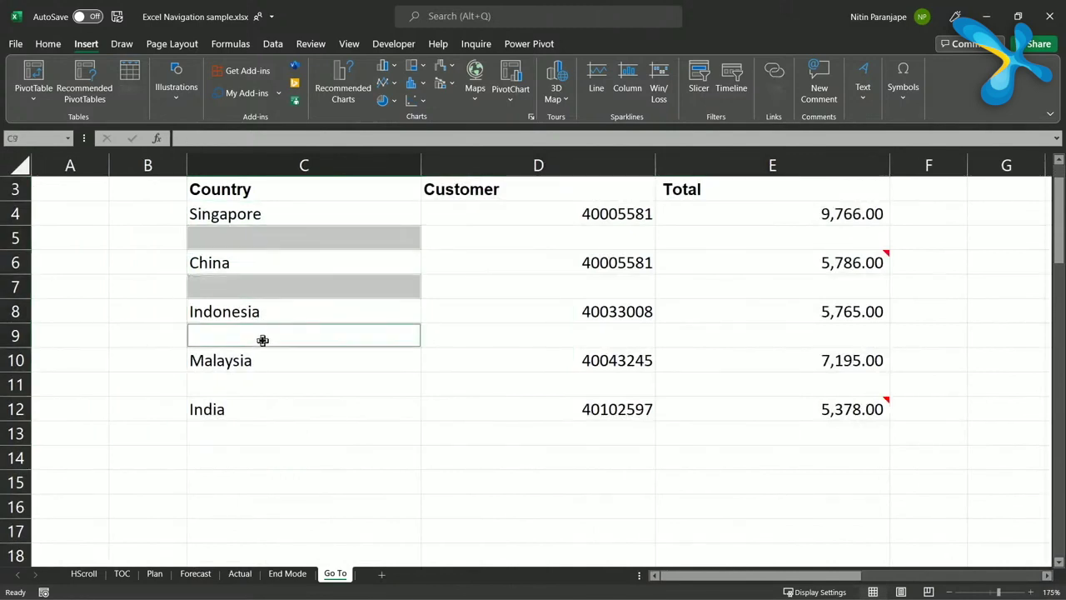
ctrl+click(260, 382)
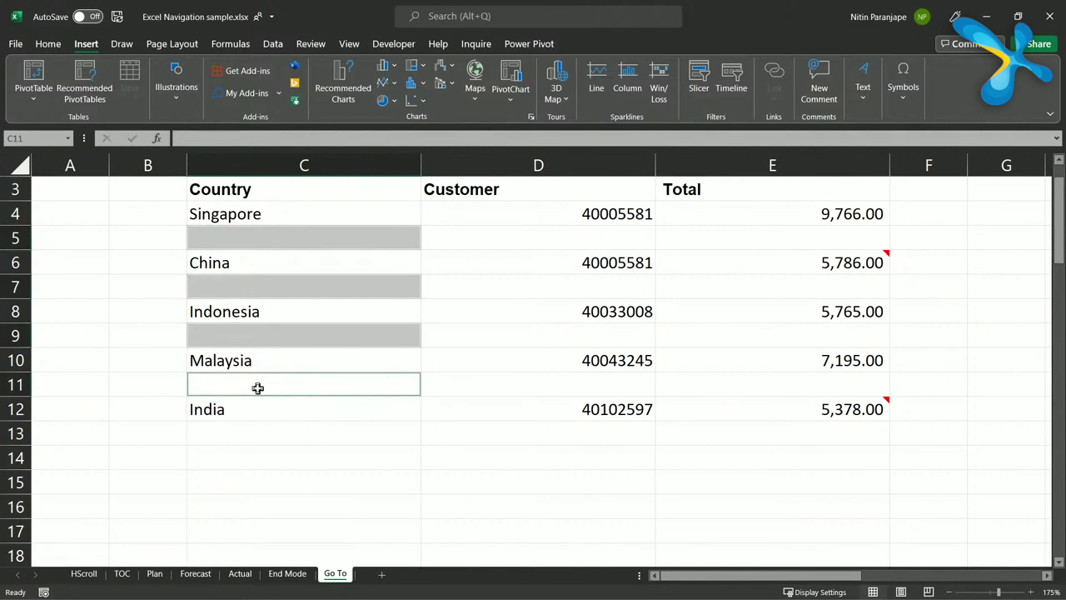
right_click(271, 338)
click(298, 338)
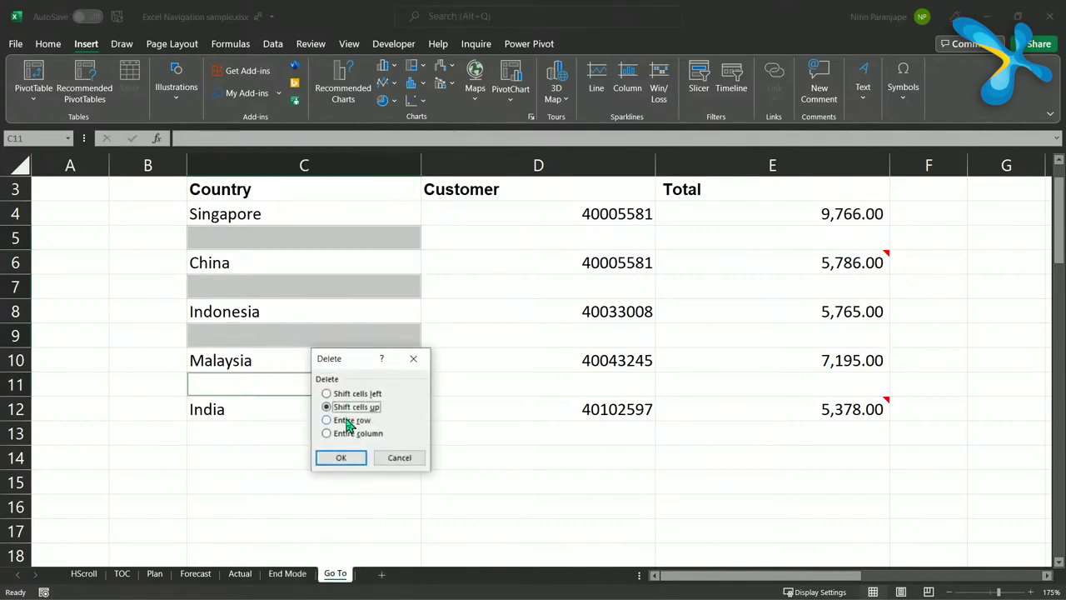
click(369, 424)
key(Escape)
click(366, 300)
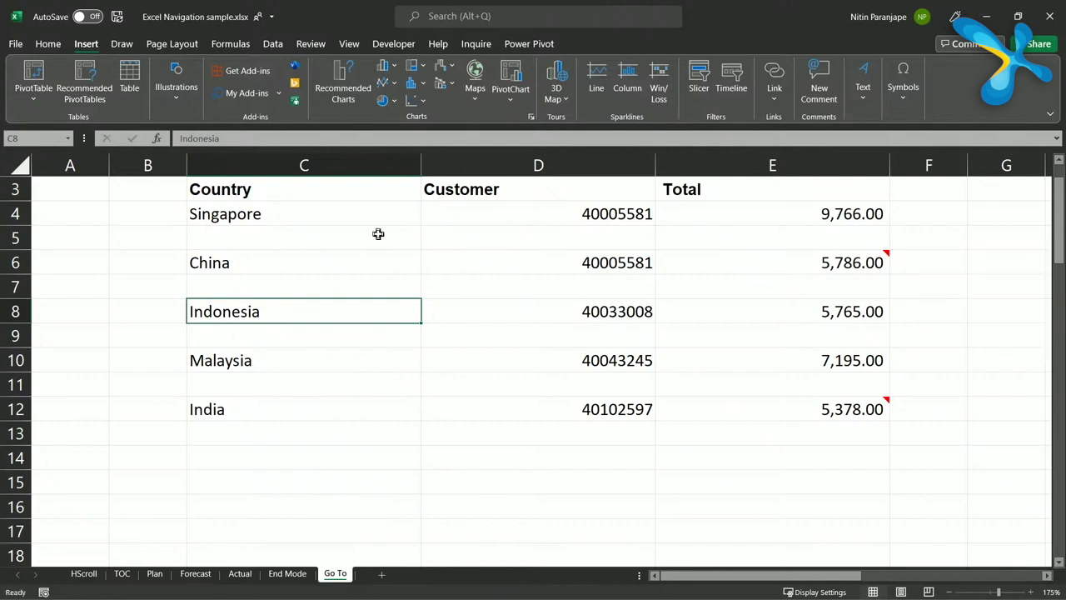
Jump to cell A1 of the sheet with the Go To command.
drag(247, 190, 241, 414)
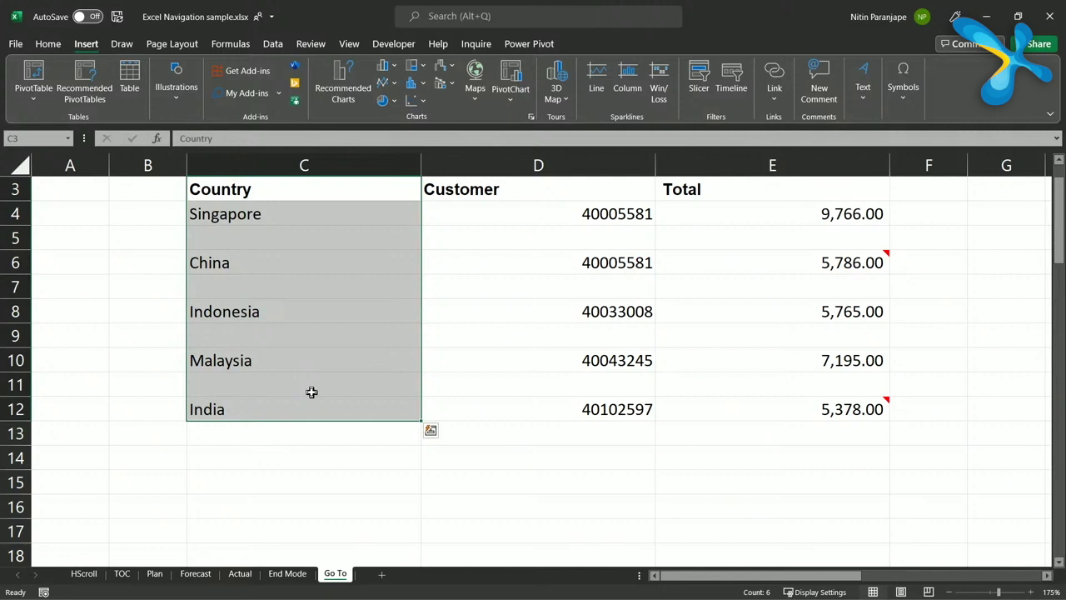
click(329, 342)
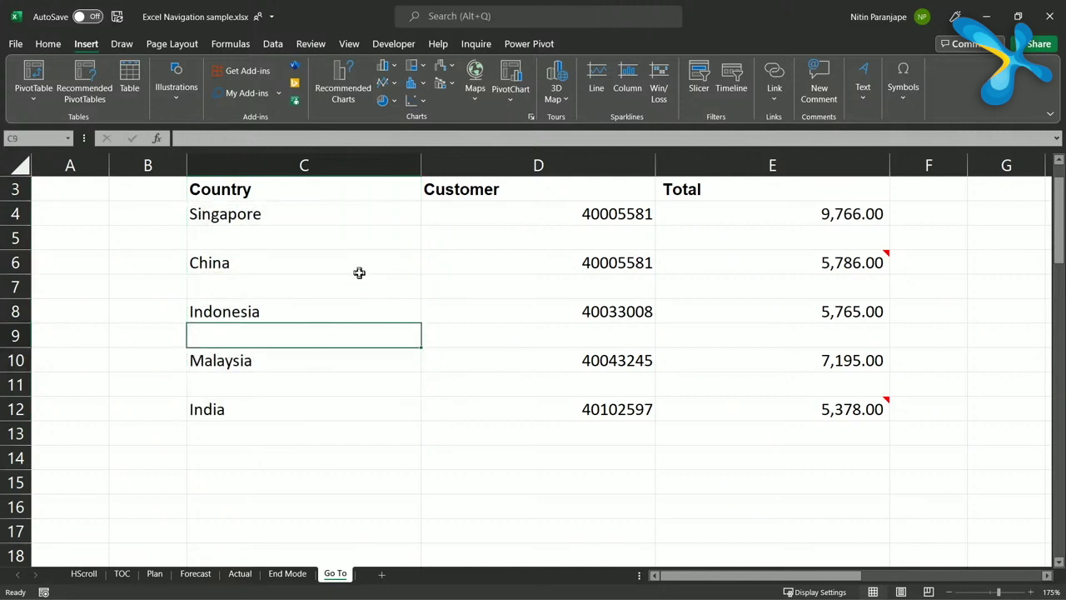
key(F5)
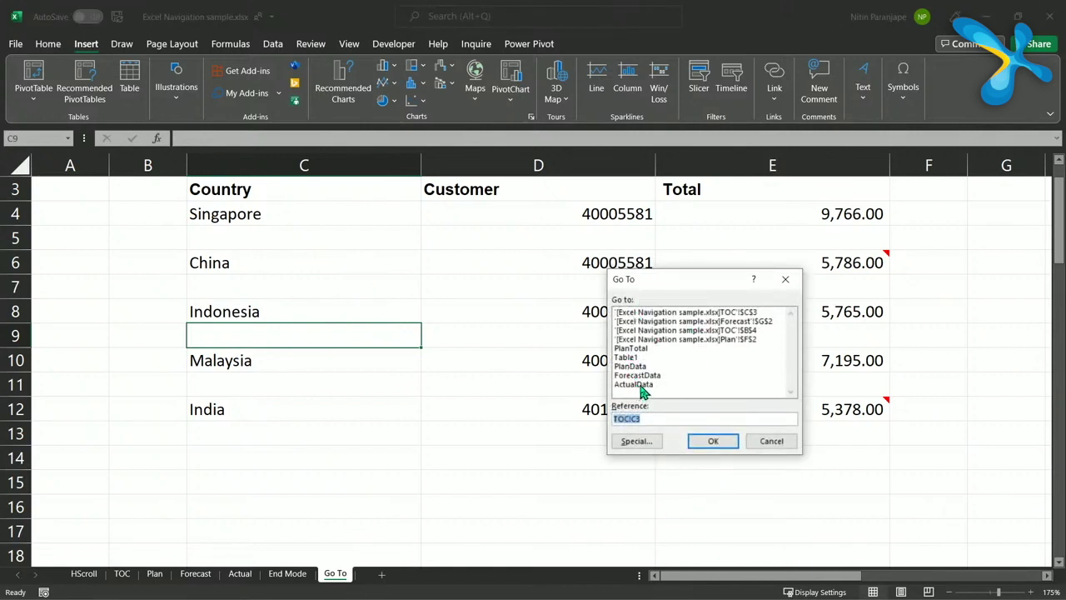
click(658, 422)
drag(636, 419, 611, 419)
text(a1)
key(Return)
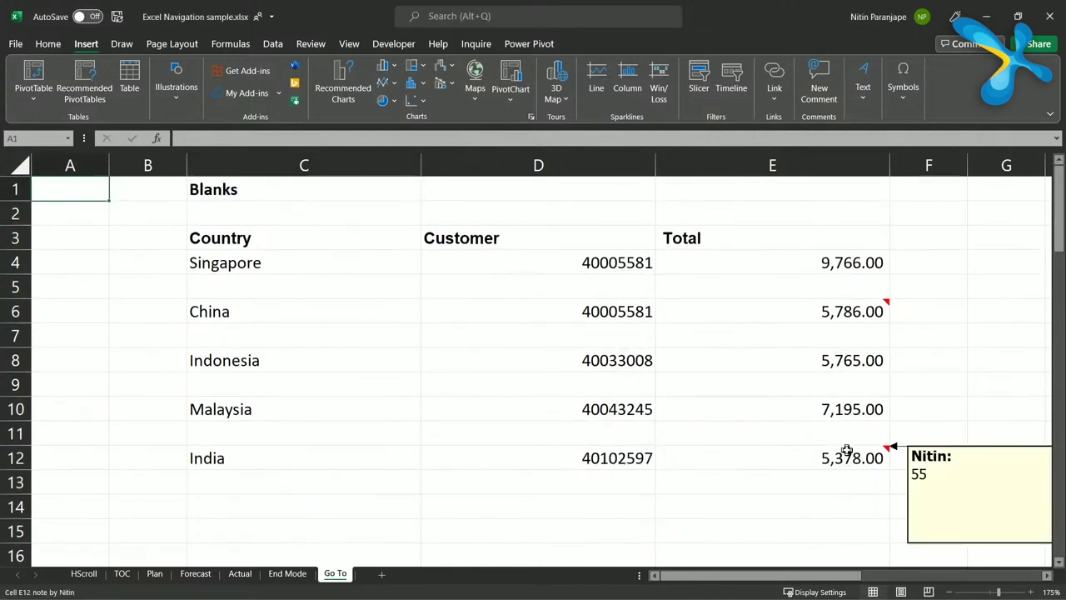
Select the range A1:B5 by entering it as the Go To reference.
key(ctrl+g)
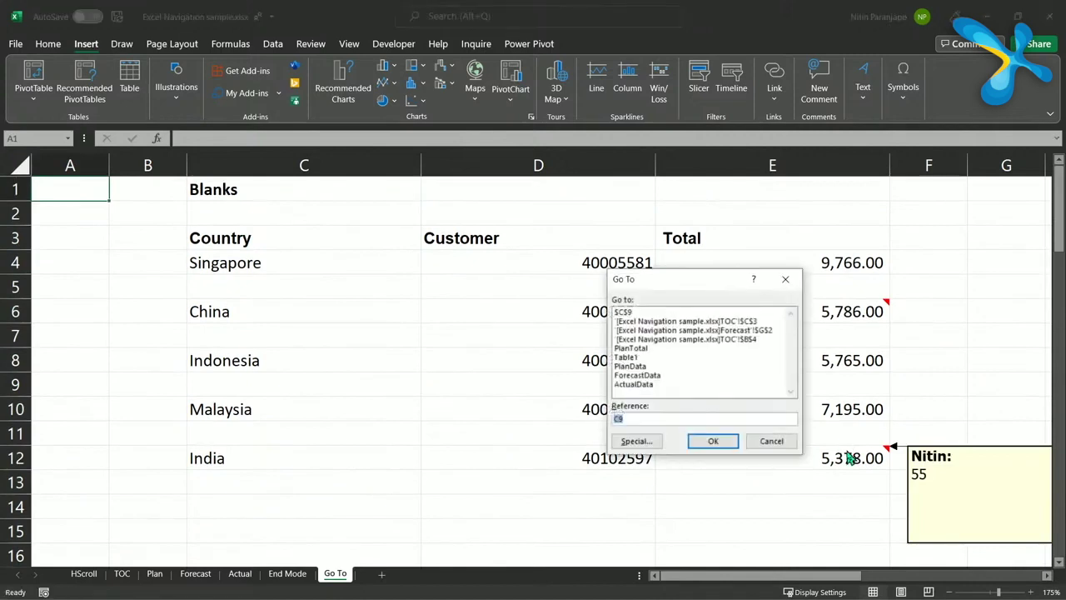
text(a1:b5)
key(Return)
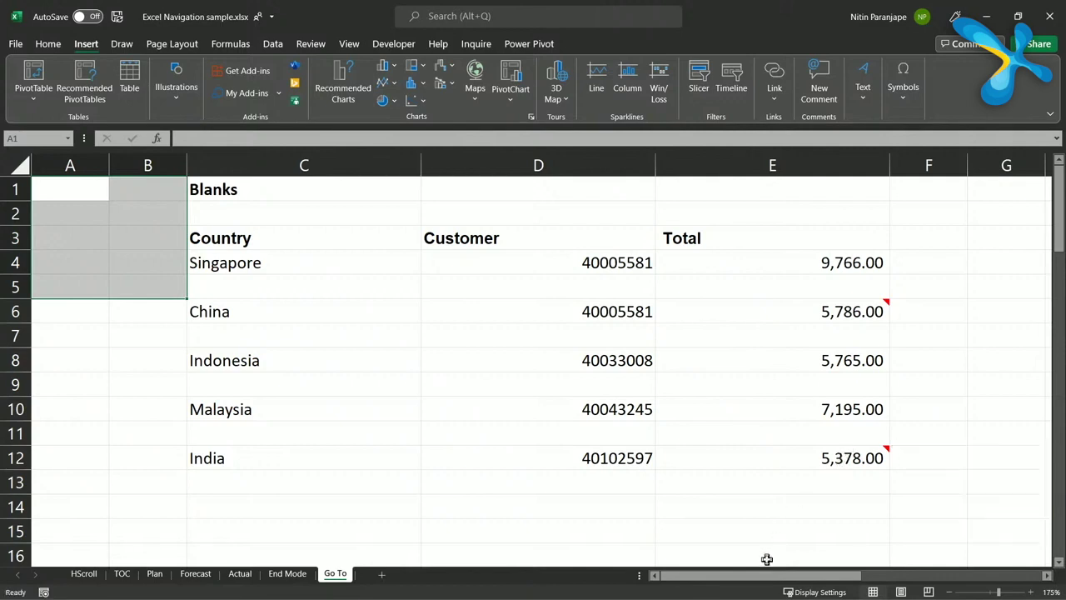
click(320, 236)
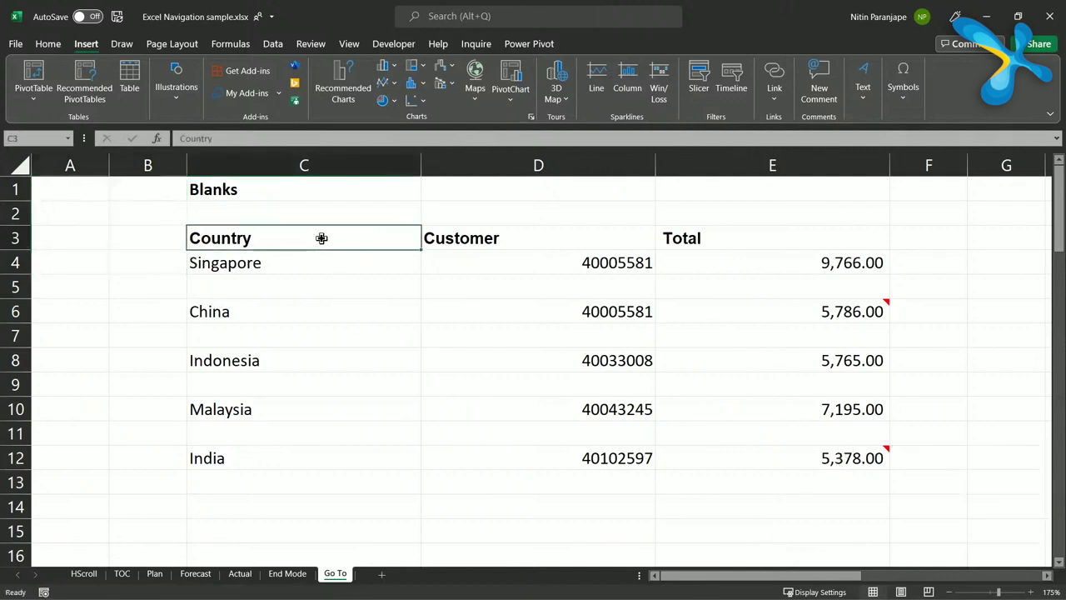
Starting from the single cell B2, select all blank cells of the sheet with Go To Special.
click(146, 217)
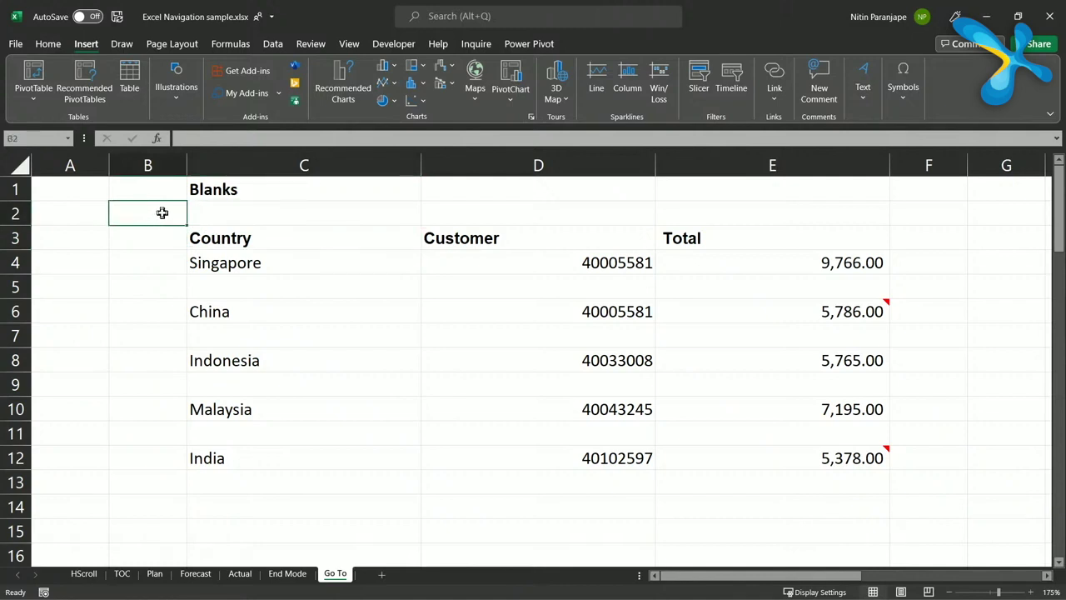
key(F5)
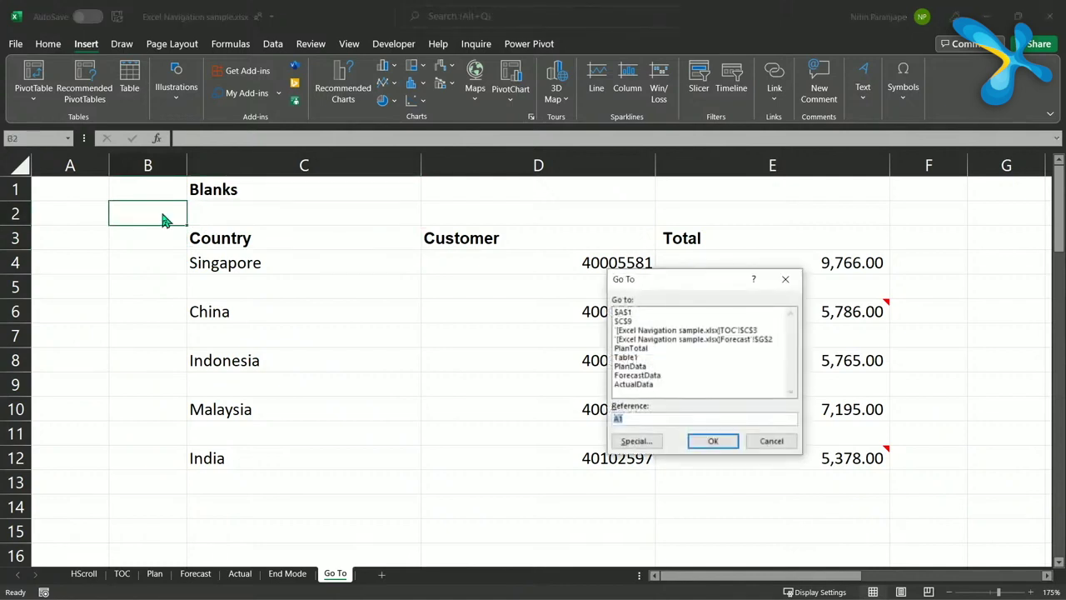
click(636, 442)
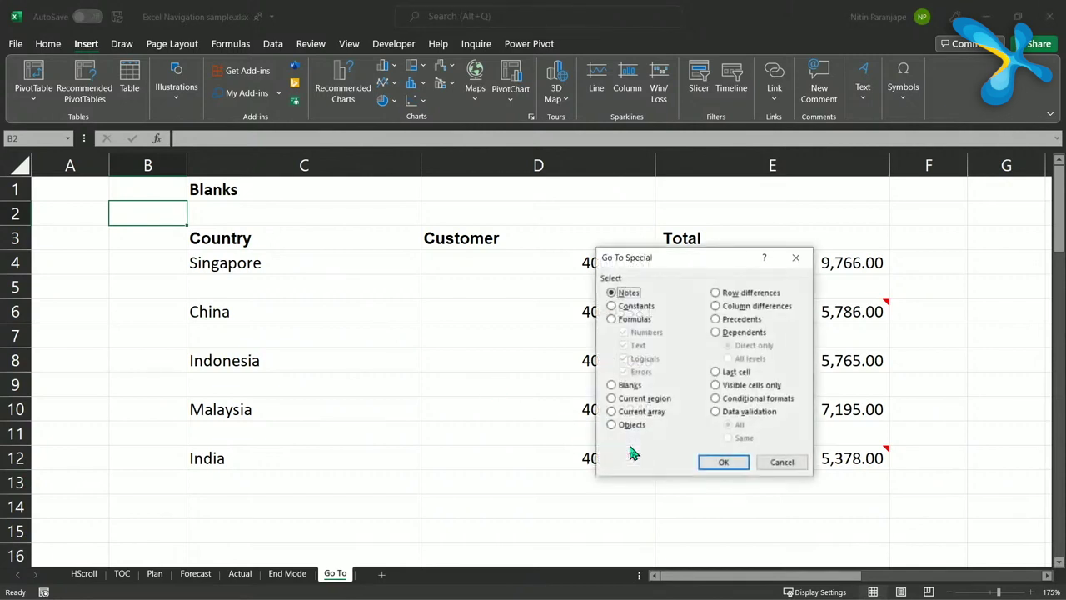
click(627, 385)
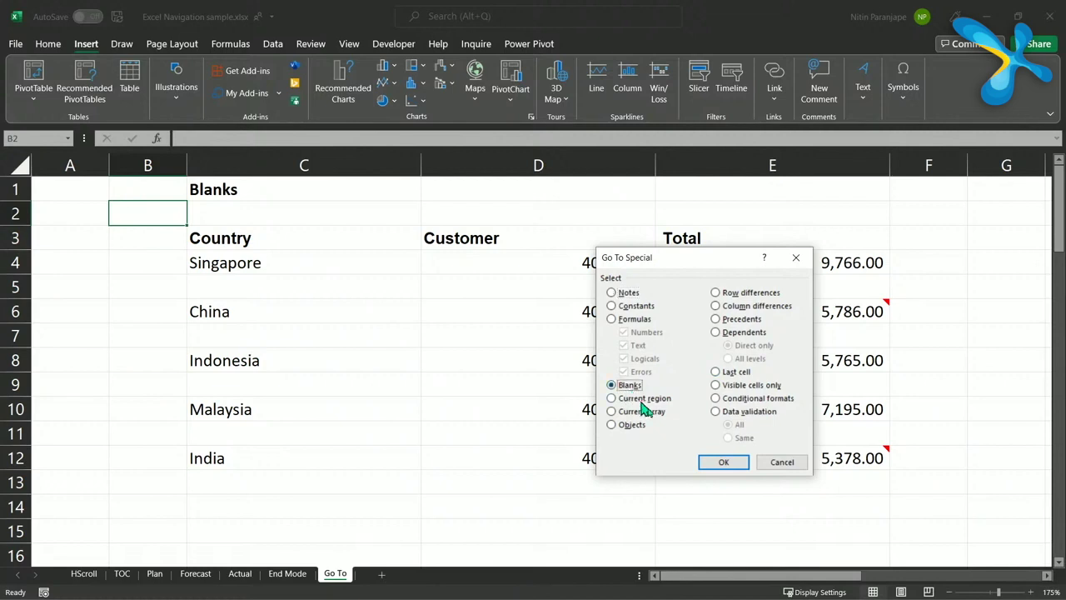
click(736, 466)
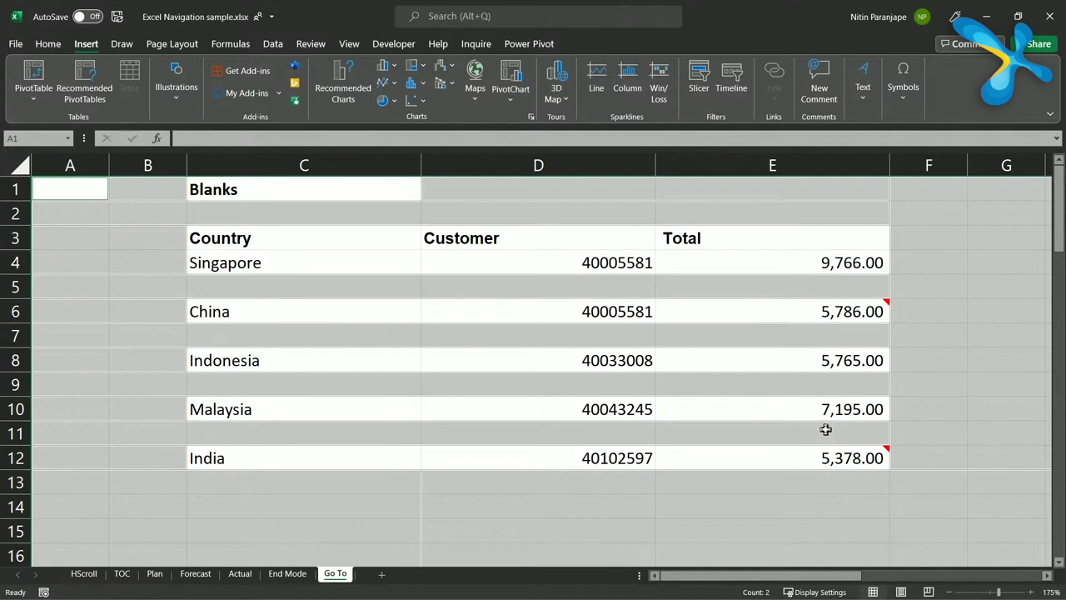
click(344, 301)
Select only the blank cells within the Country column, C3:C12, using the Blanks option of Go To Special.
click(305, 243)
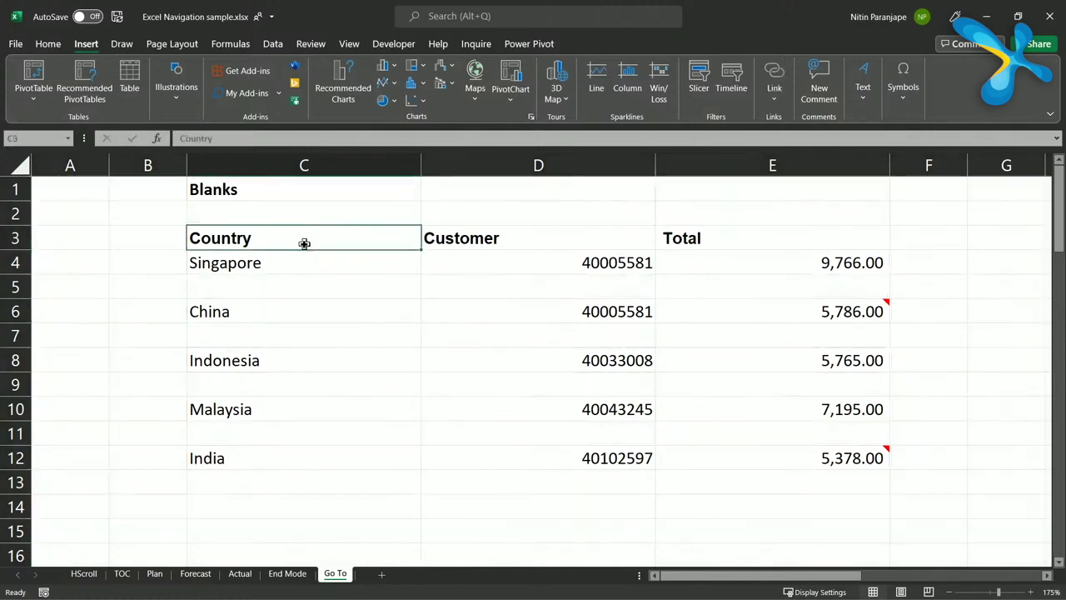
drag(304, 243, 302, 457)
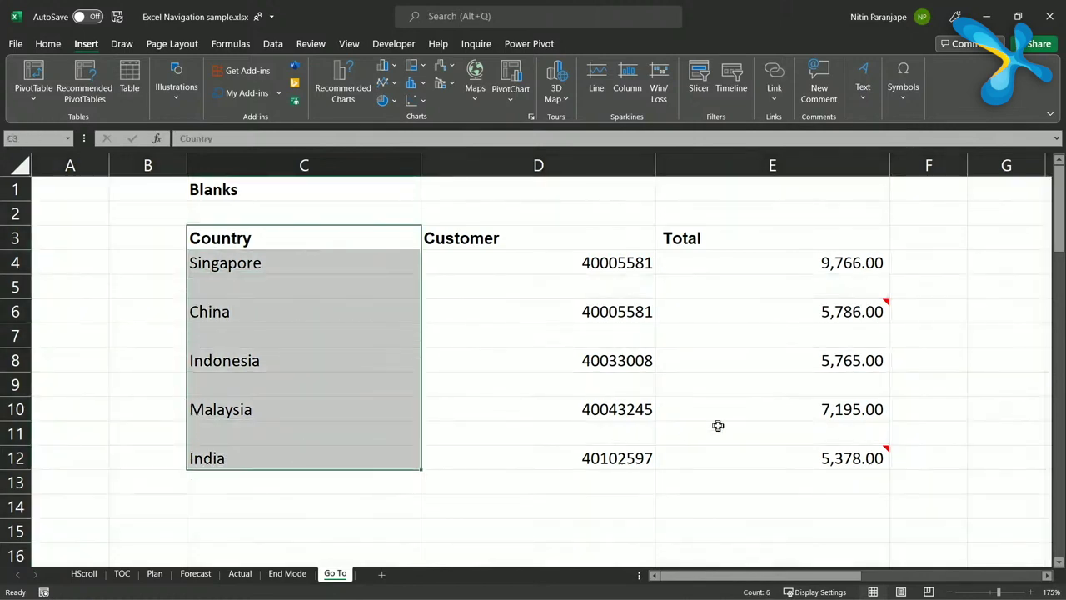
key(ctrl+g)
key(alt+s)
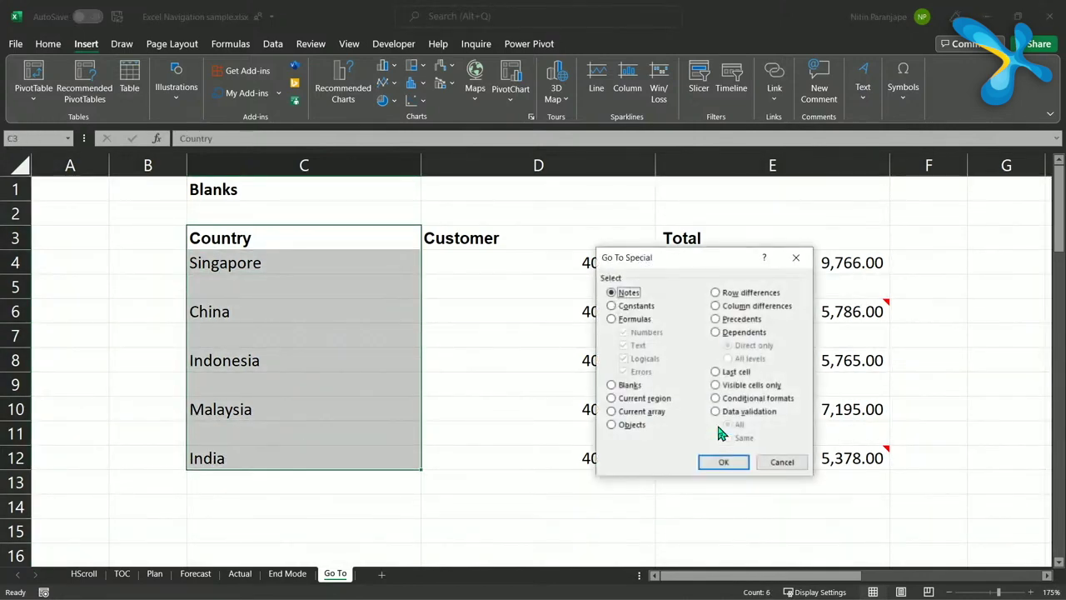
click(630, 386)
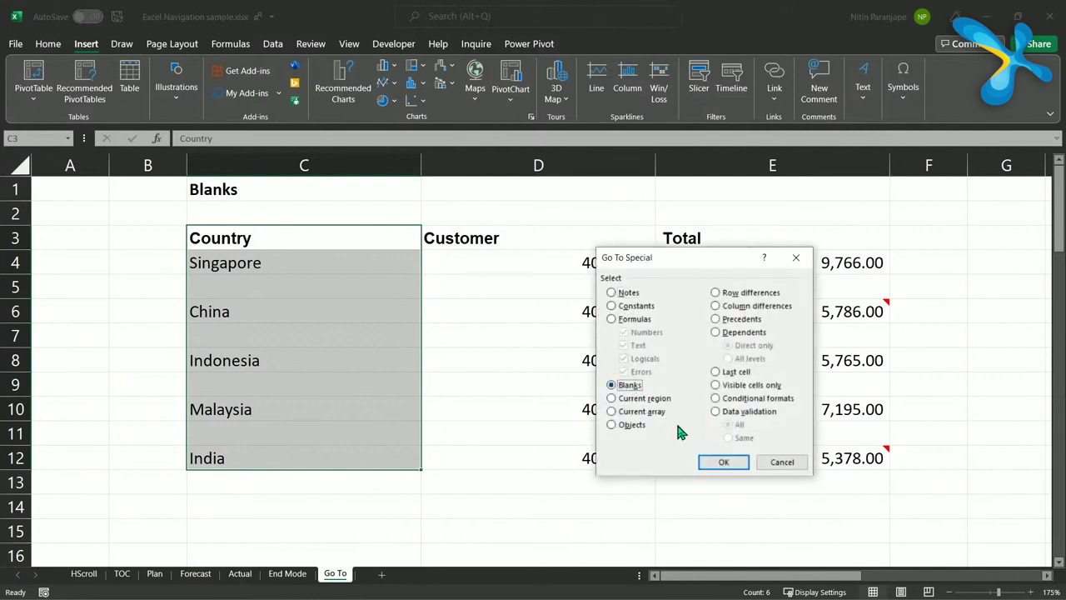
click(724, 464)
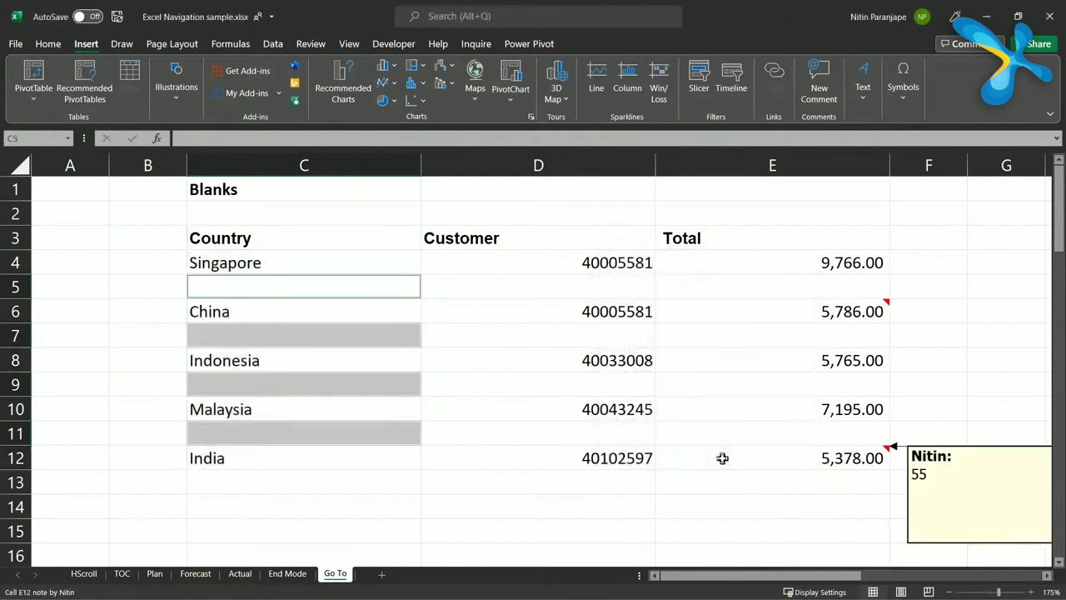
Delete the entire rows of the selected blank cells in the Country column.
right_click(294, 287)
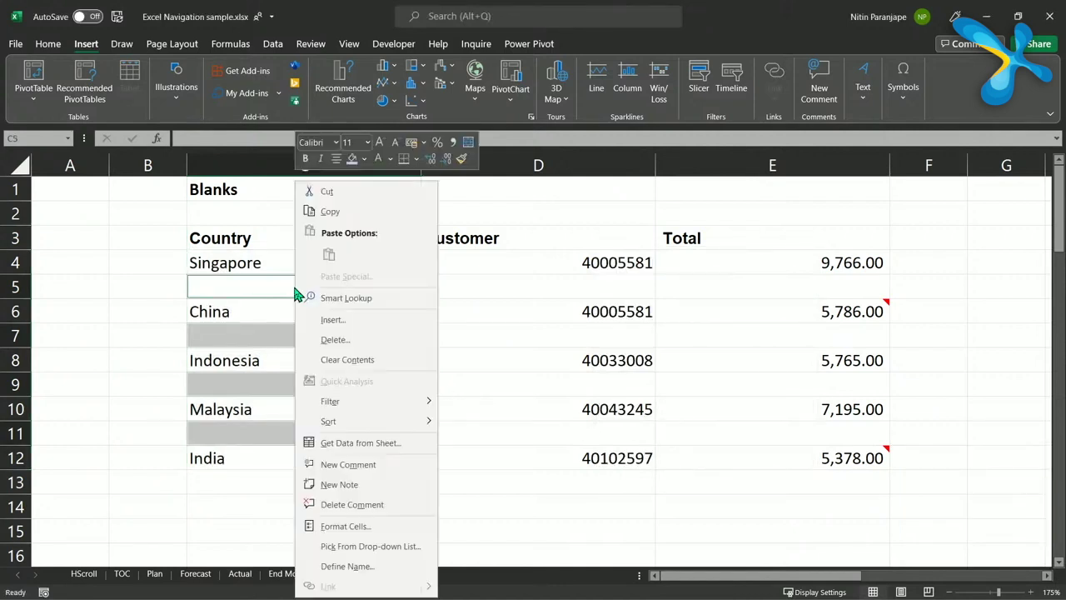
click(345, 347)
click(425, 428)
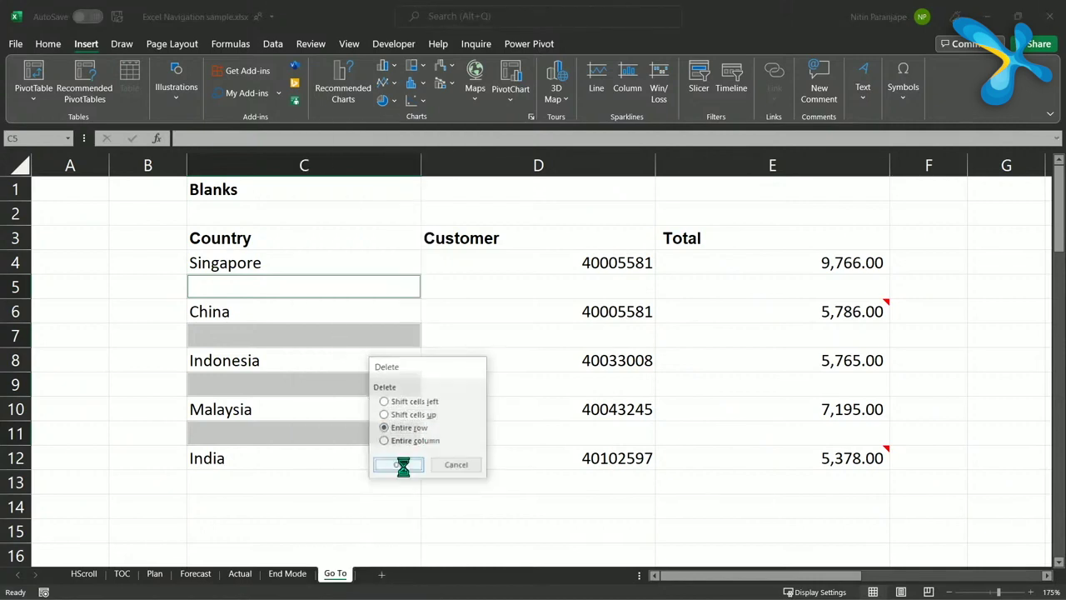
click(400, 465)
click(353, 376)
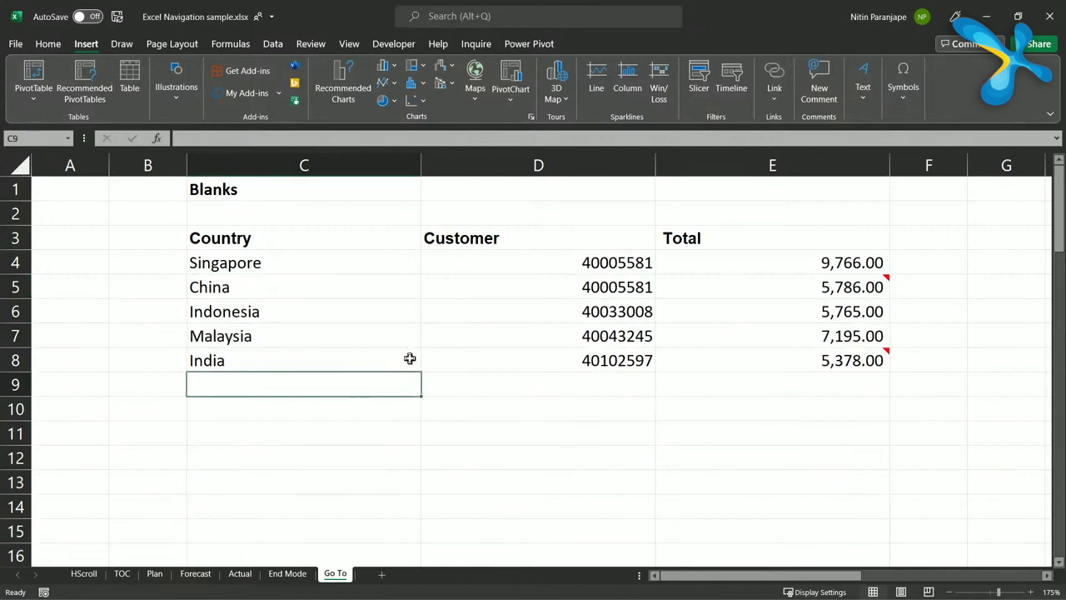
Undo the deletion of the blank rows in the country table.
key(ctrl+z)
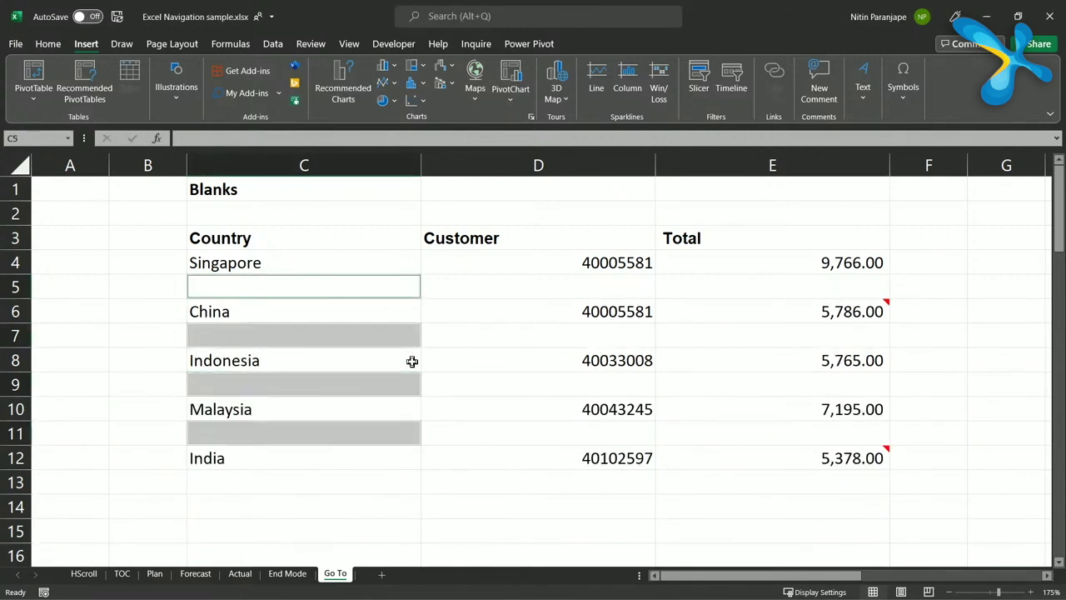
click(411, 363)
scroll(411, 363, down, 2)
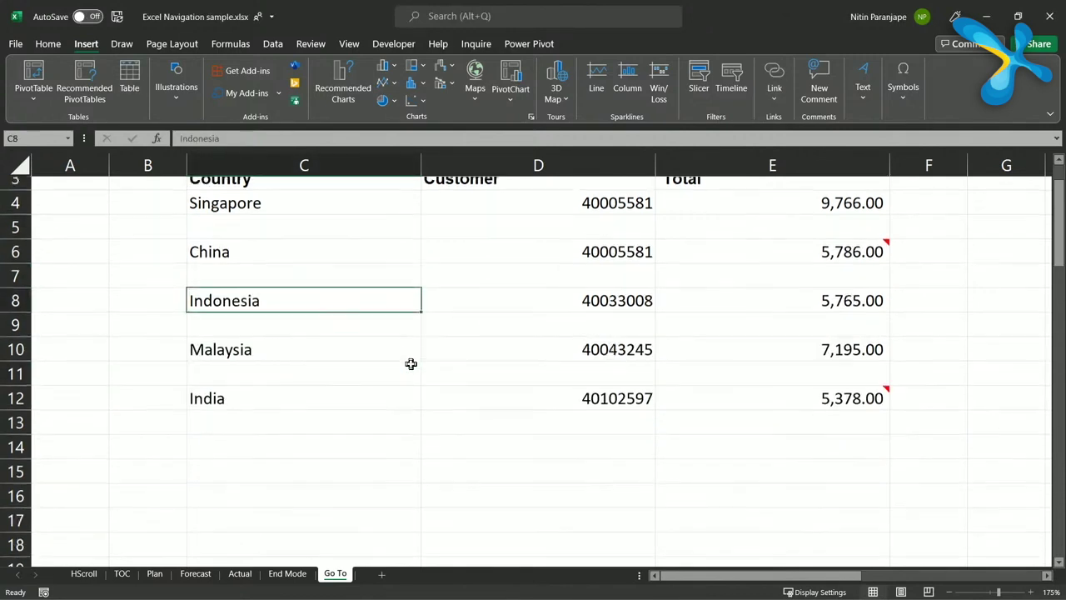
scroll(413, 364, up, 2)
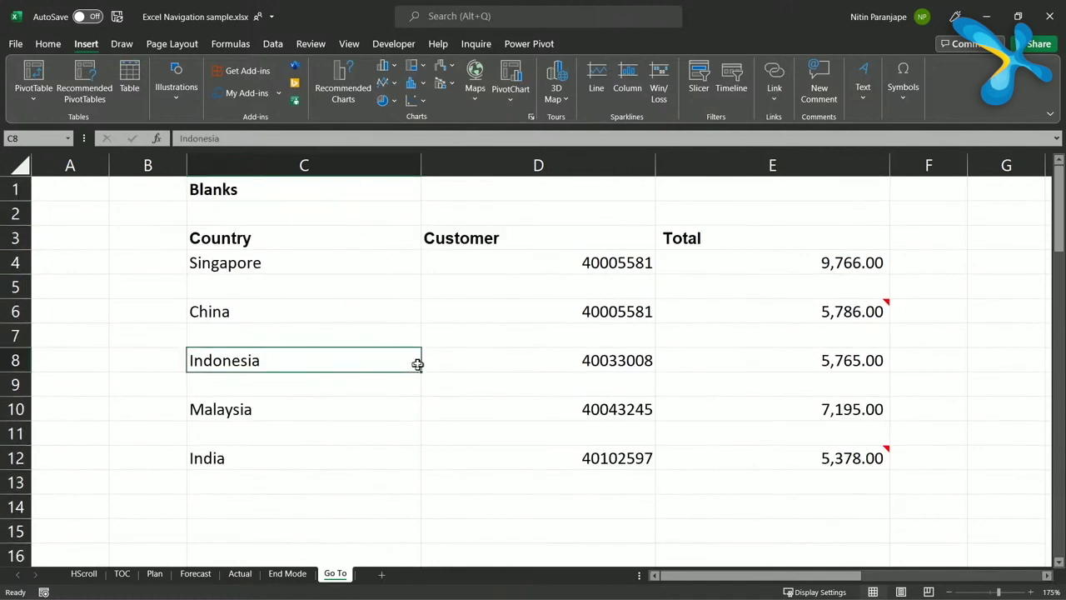
Locate the Formulas section below the Blanks table and examine its Earnings and Assets table up close.
key(alt+Page_Down)
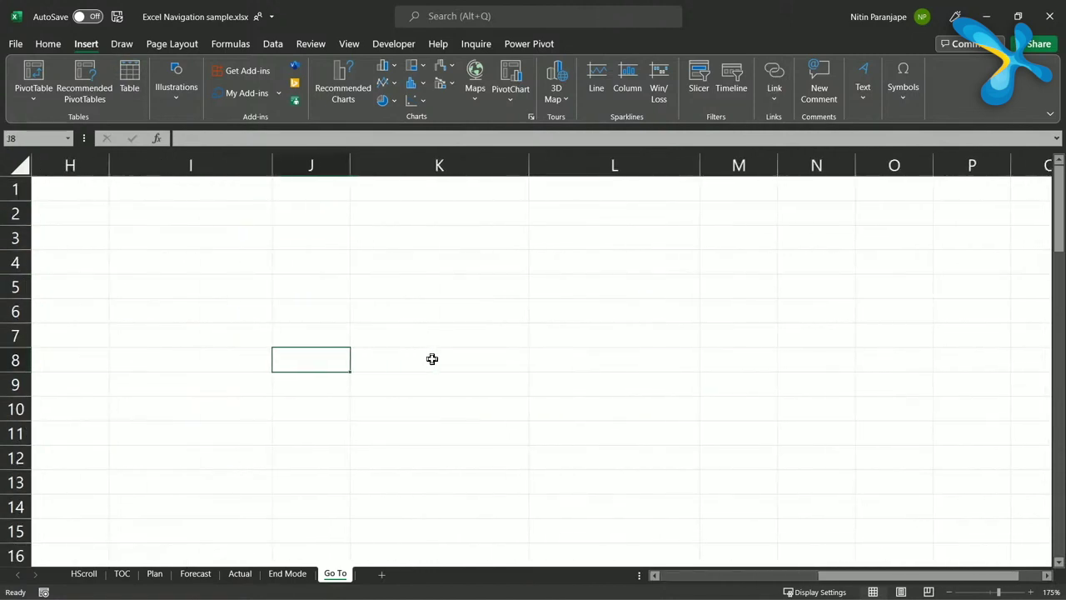
key(alt+Page_Up)
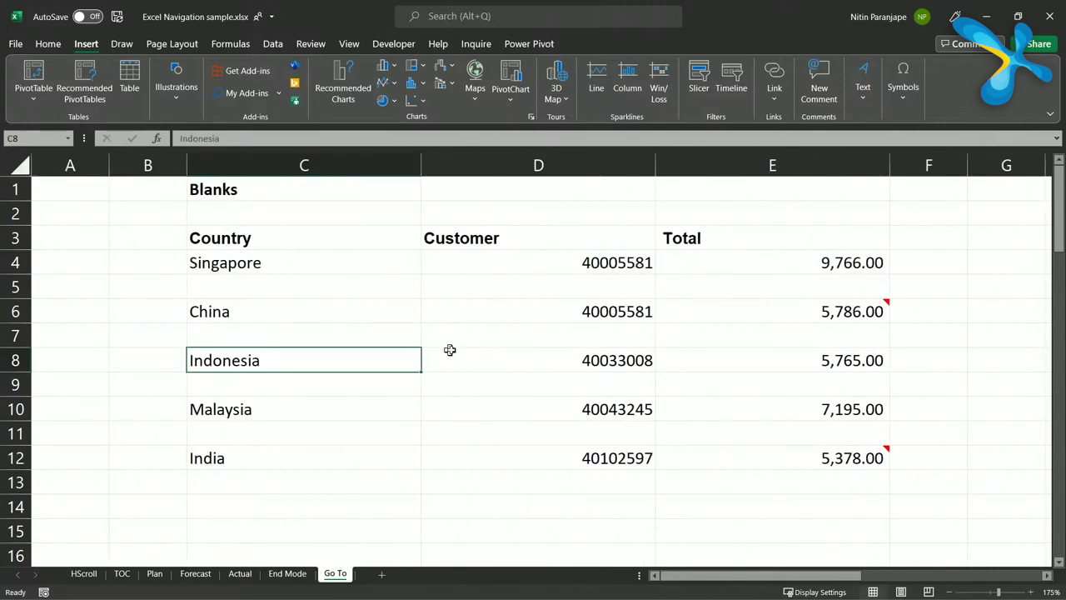
ctrl+scroll(449, 350, down, 7)
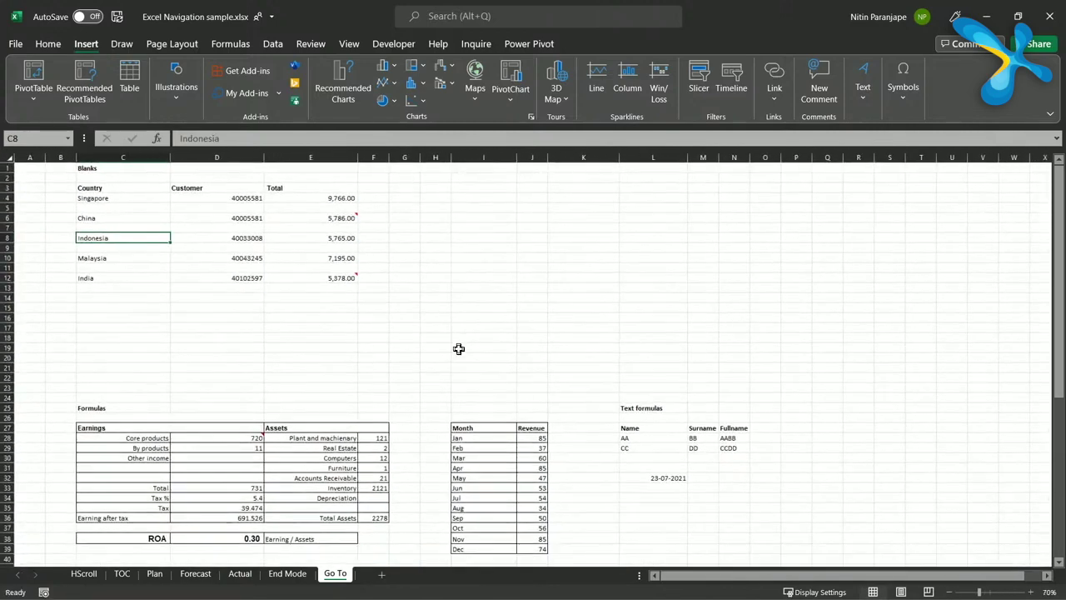
click(120, 450)
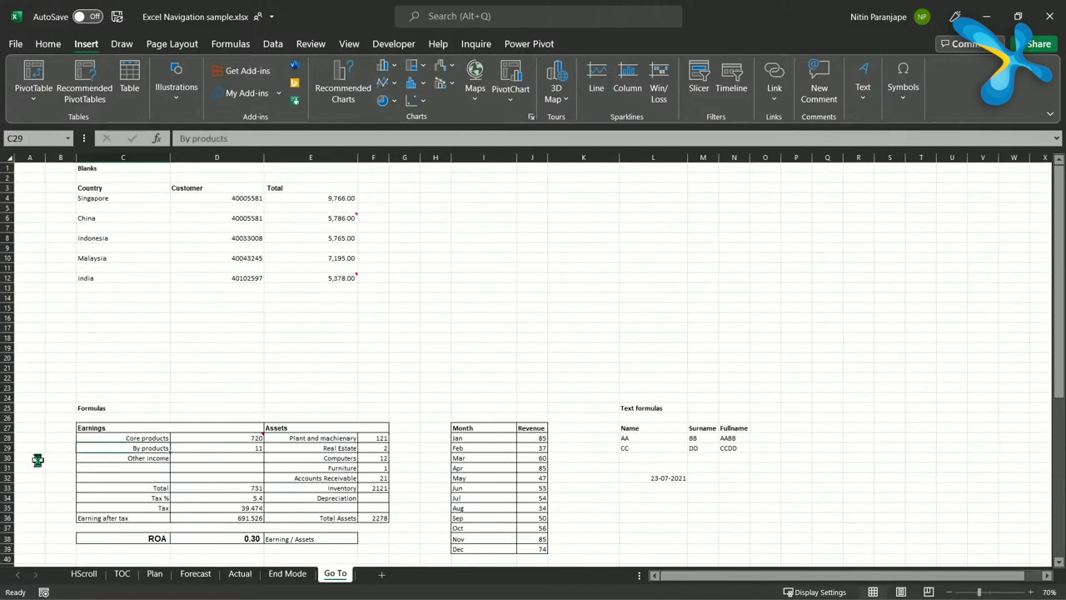
ctrl+scroll(50, 462, up, 8)
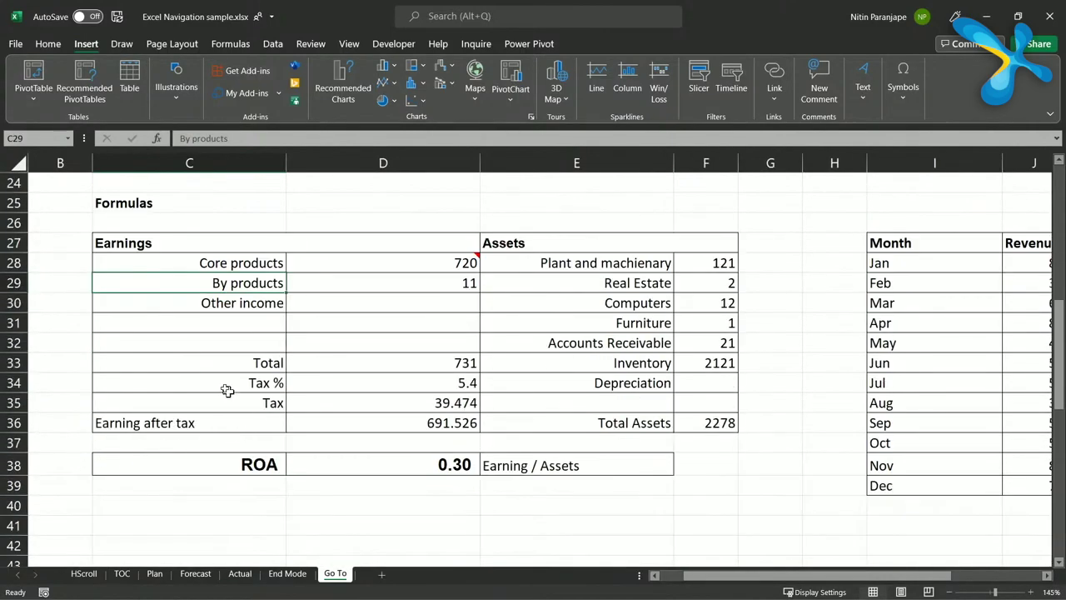
Preview the Input cell style on the Core products value in D28 without applying it.
click(440, 267)
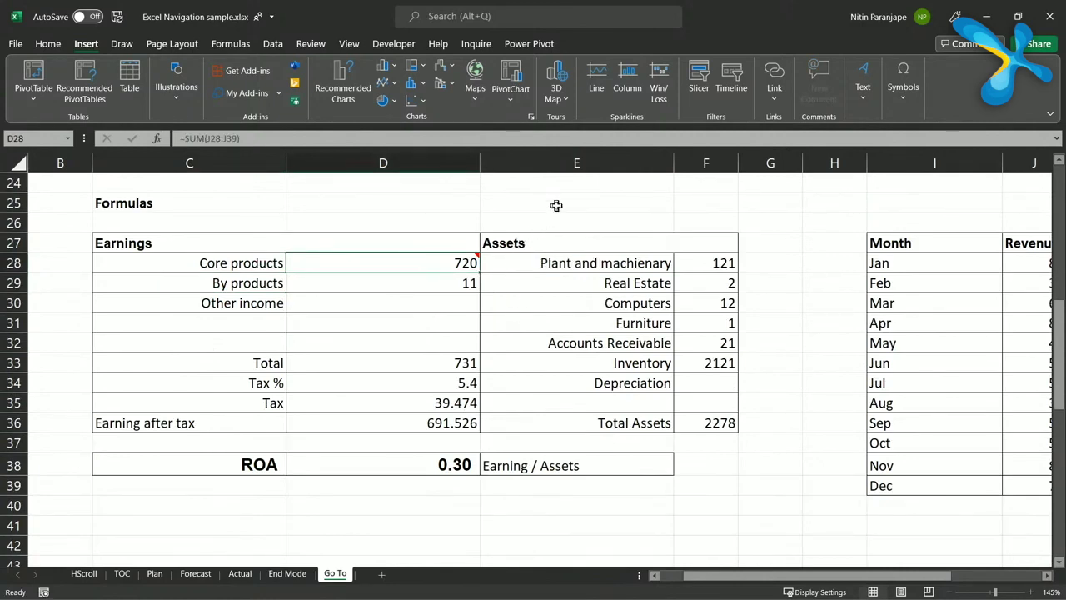
click(48, 43)
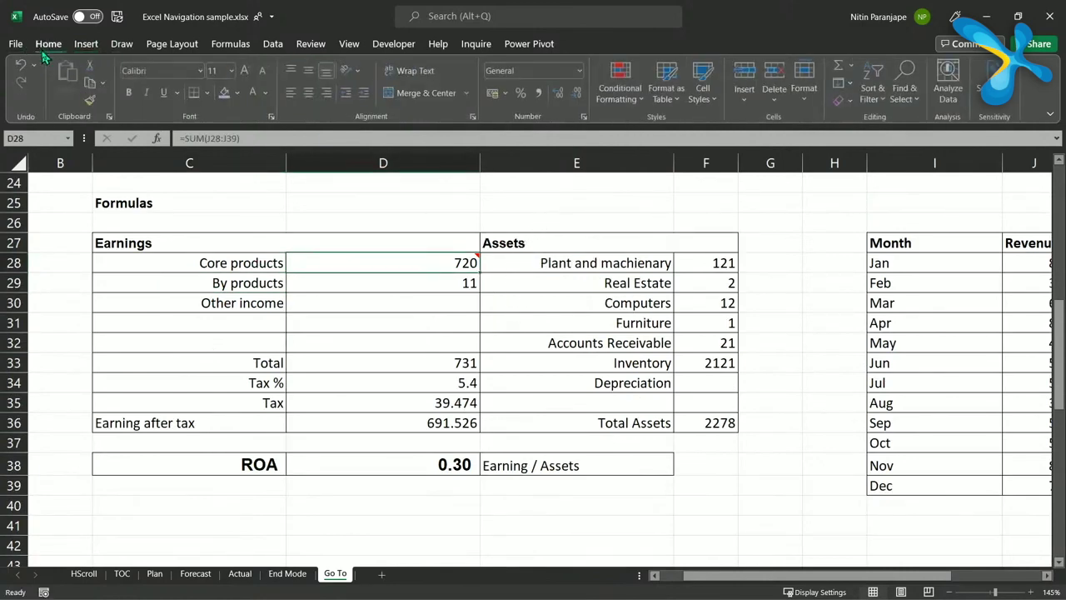
click(704, 99)
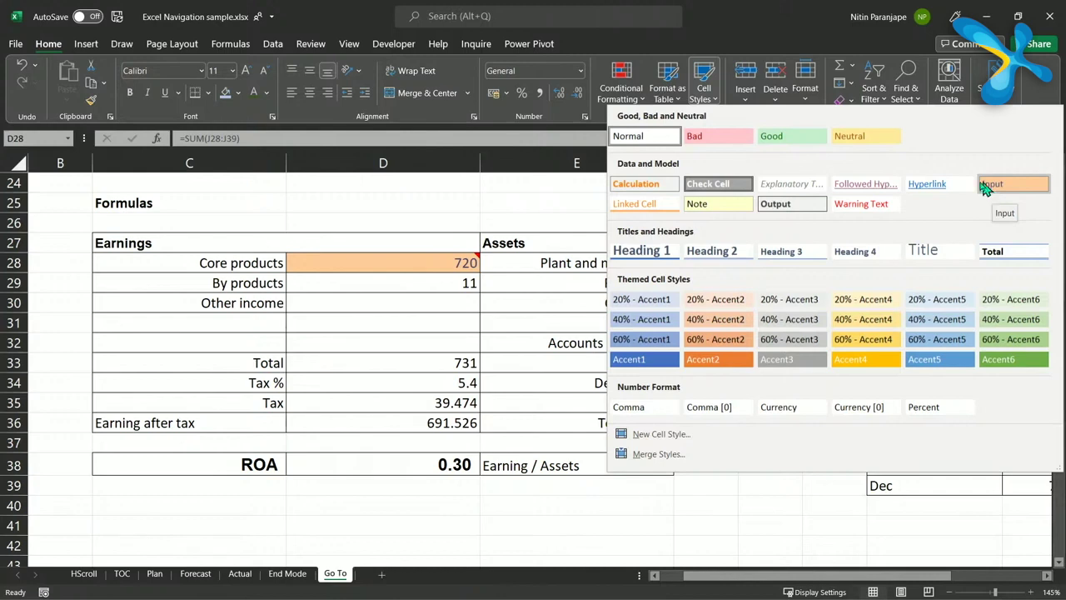
click(392, 351)
click(422, 346)
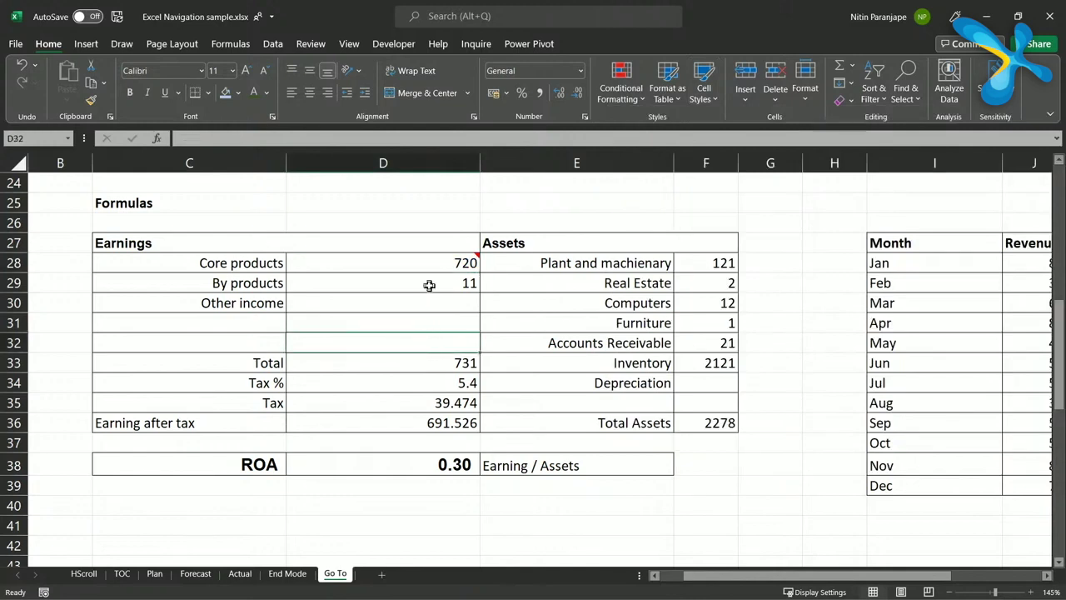
Apply the Input cell style to the plant and machinery value in F28 and select the Core products value in D28.
click(707, 268)
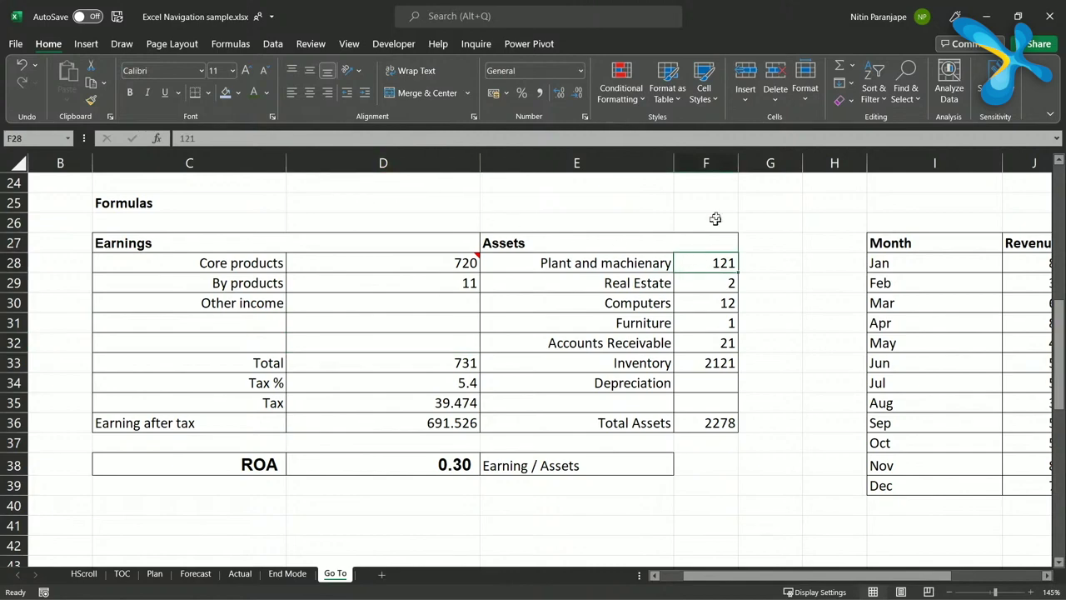
click(704, 91)
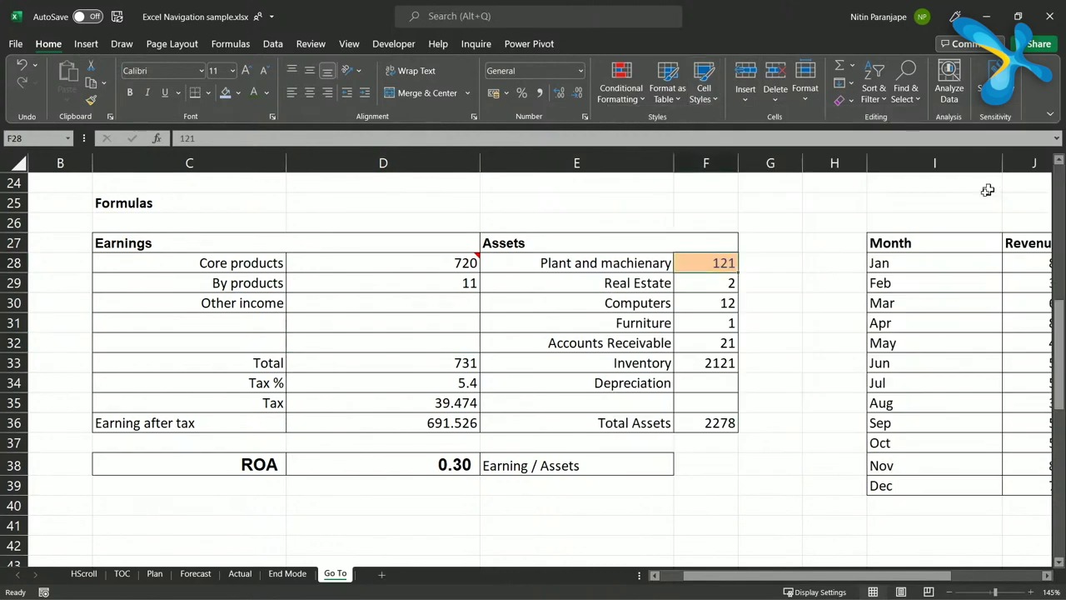
click(991, 182)
click(408, 268)
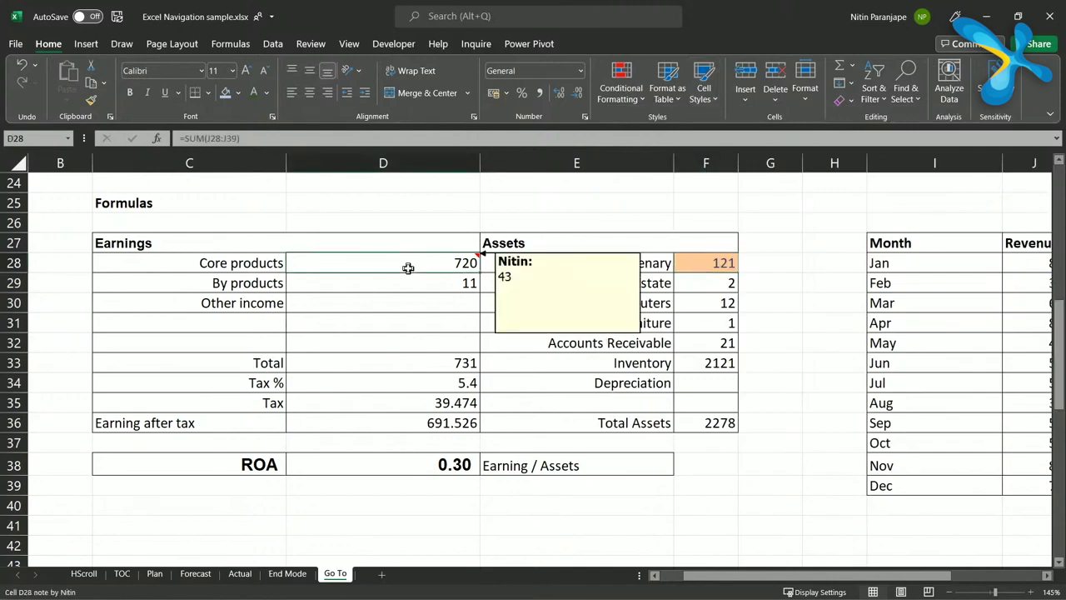
Apply the Calculation cell style to the Core products value in D28, and undo it together with the Input style on F28.
click(702, 104)
click(636, 184)
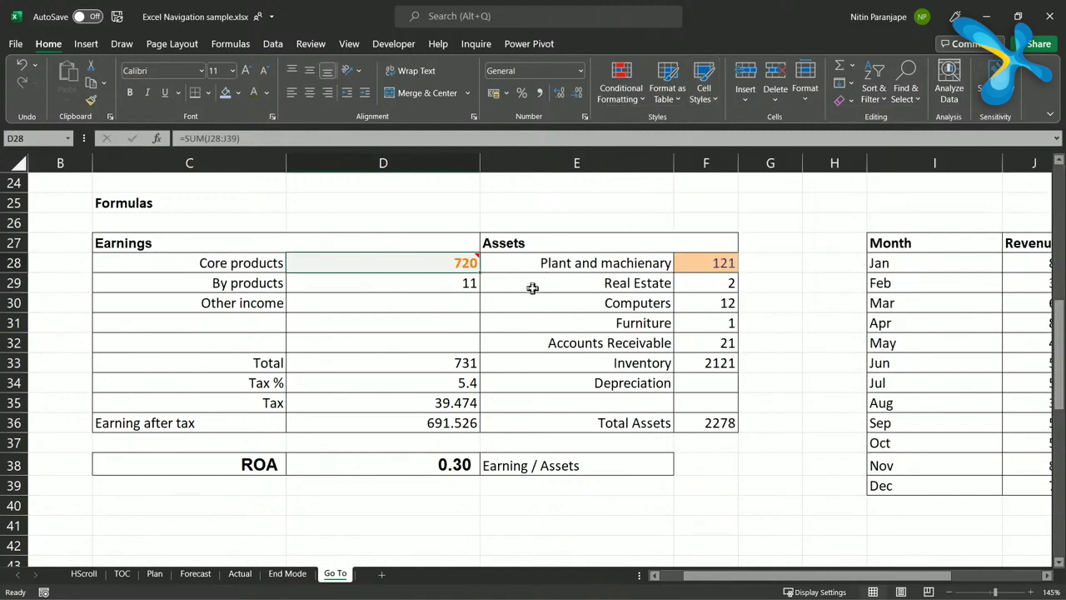
key(ctrl+z)
key(ctrl+z)
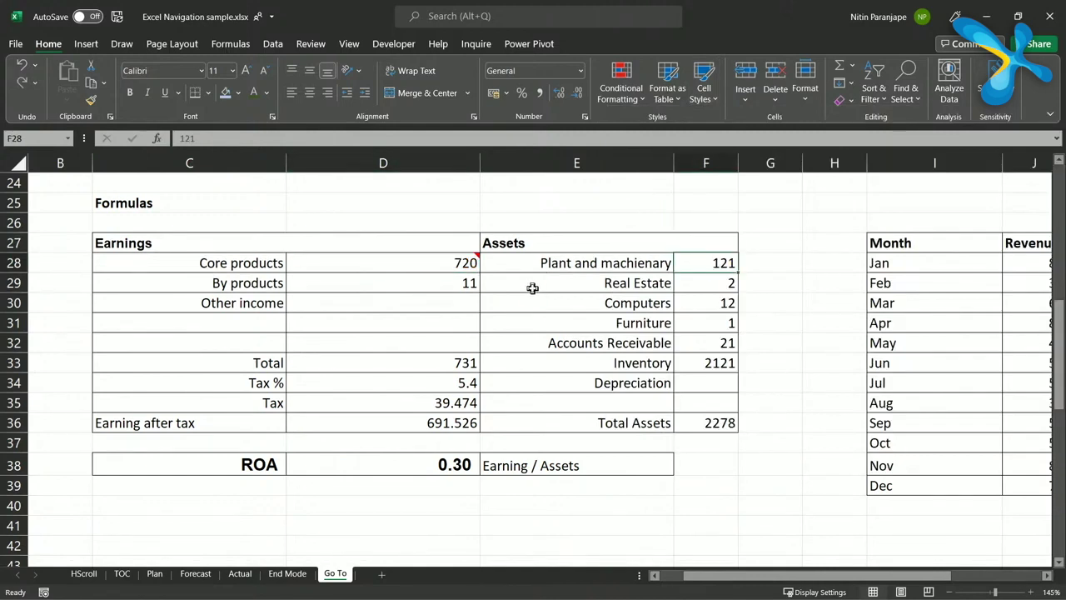
Select every formula cell on the sheet using Go To Special with the Formulas option.
key(ctrl+g)
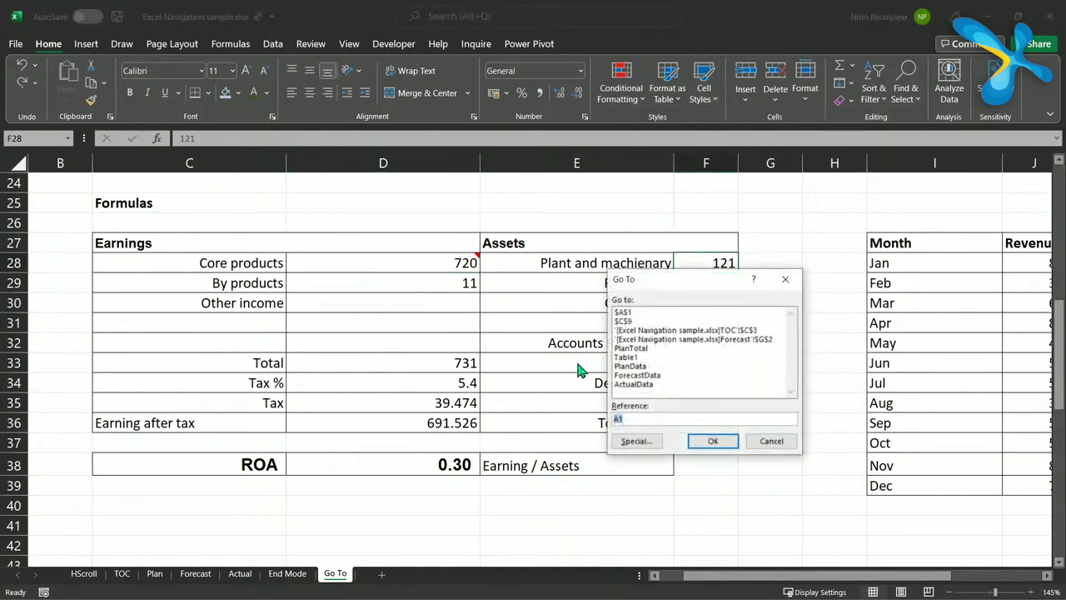
click(633, 446)
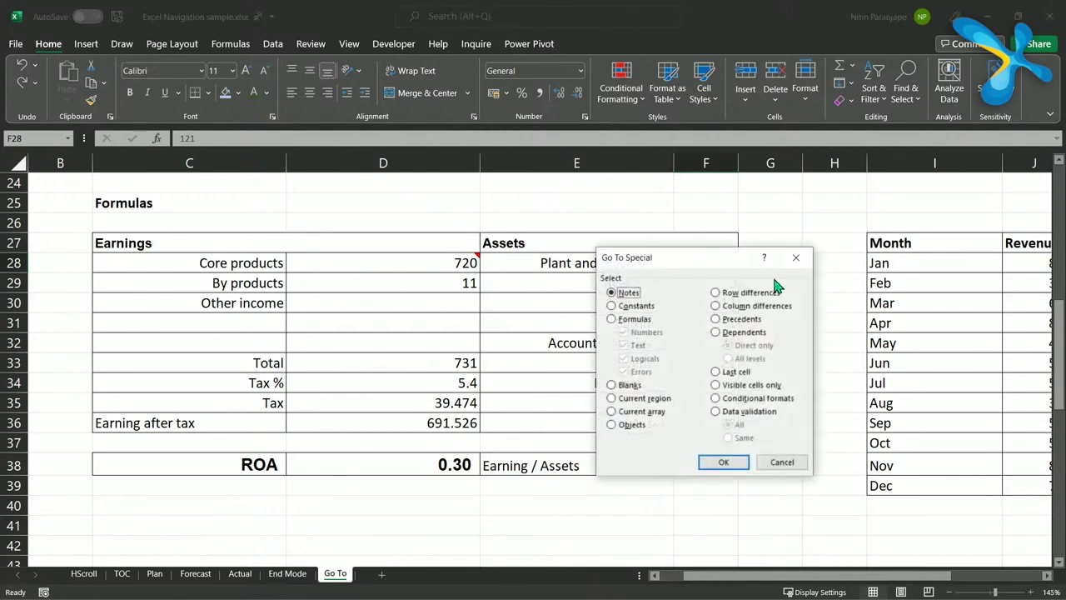
click(633, 320)
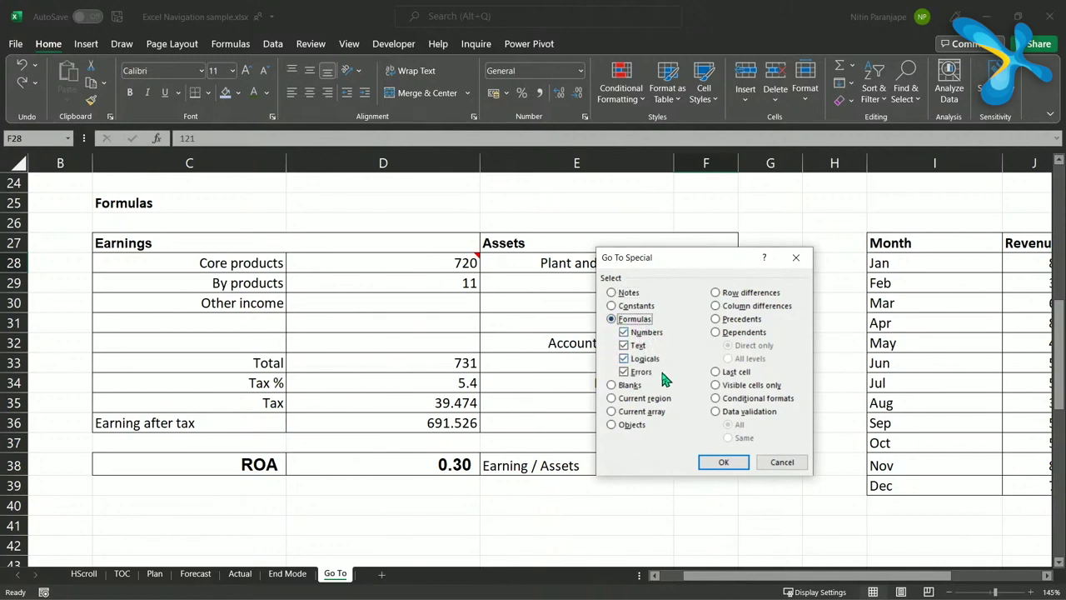
click(714, 463)
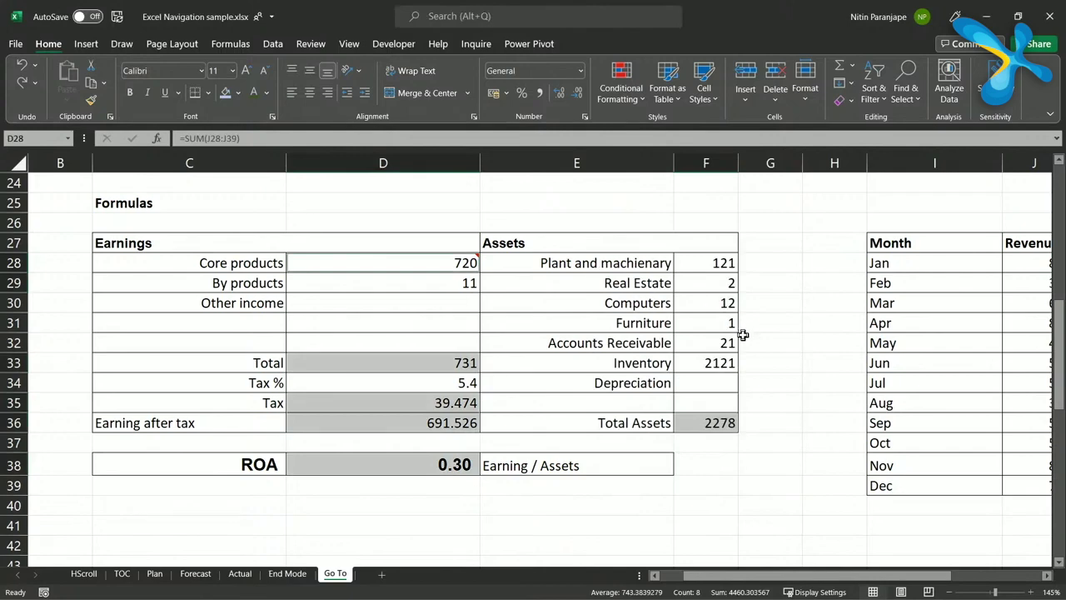
Apply the Input cell style to the selected formula cells and select the ROA value in D38.
click(703, 91)
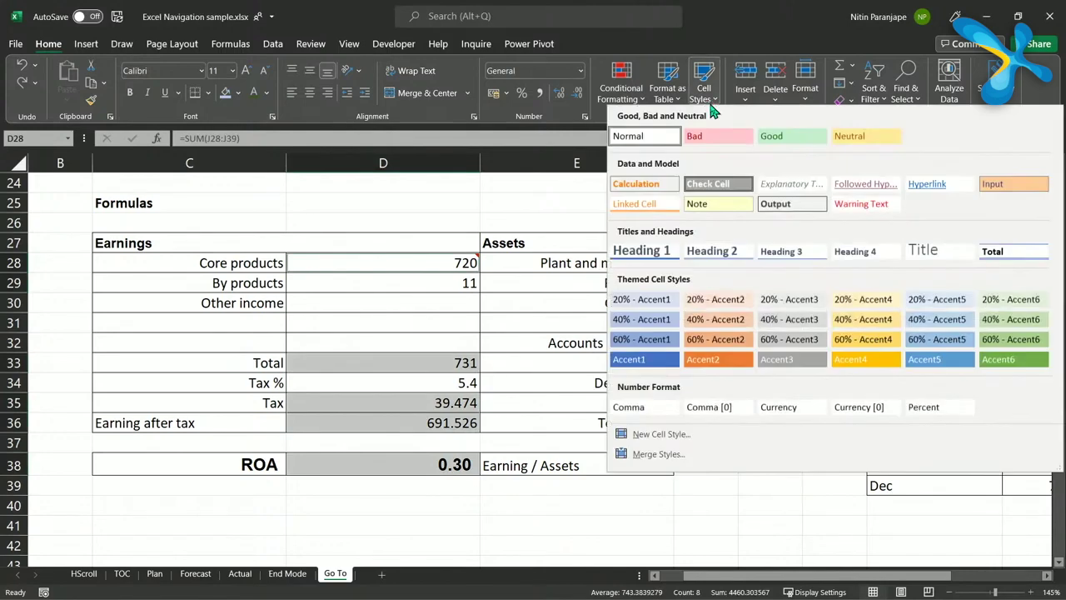
click(1015, 183)
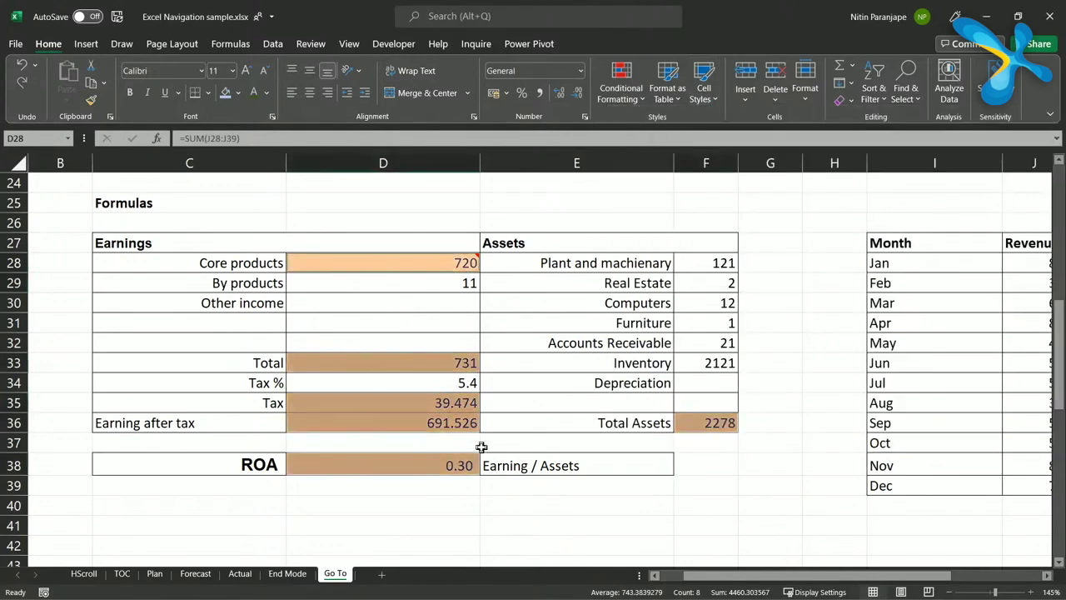
click(406, 465)
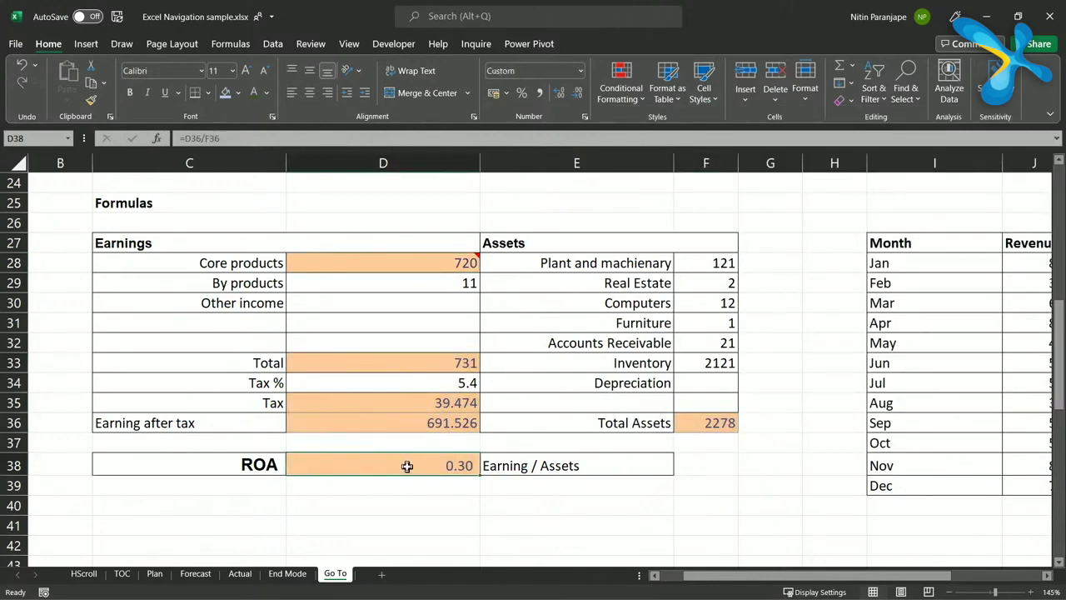
Select only the numeric constants within C27:F38 using Go To Special, excluding text, logicals and errors.
drag(189, 241, 652, 462)
key(ctrl+g)
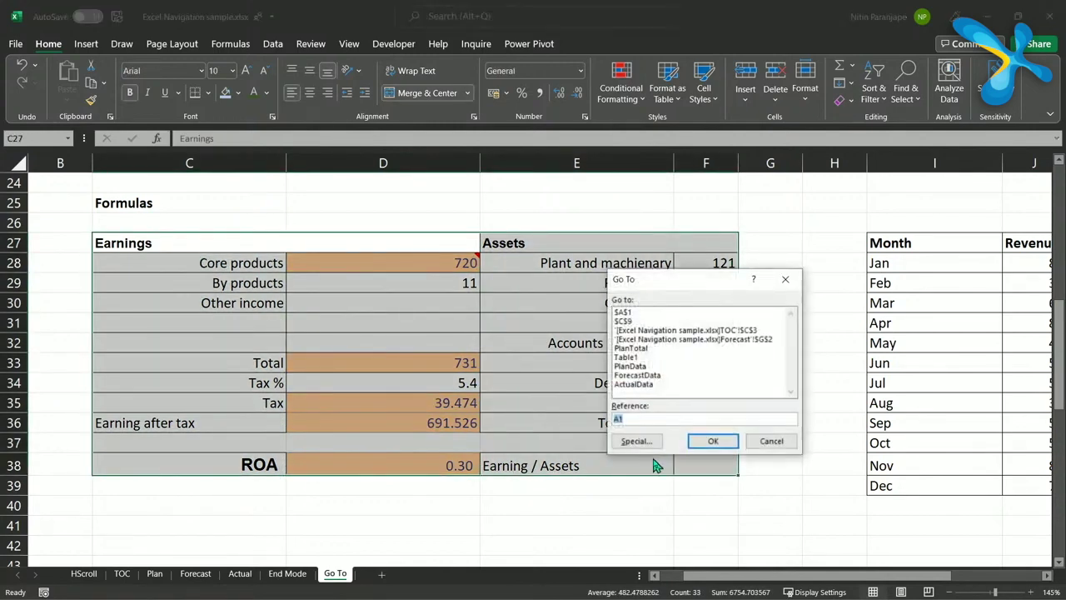
click(643, 441)
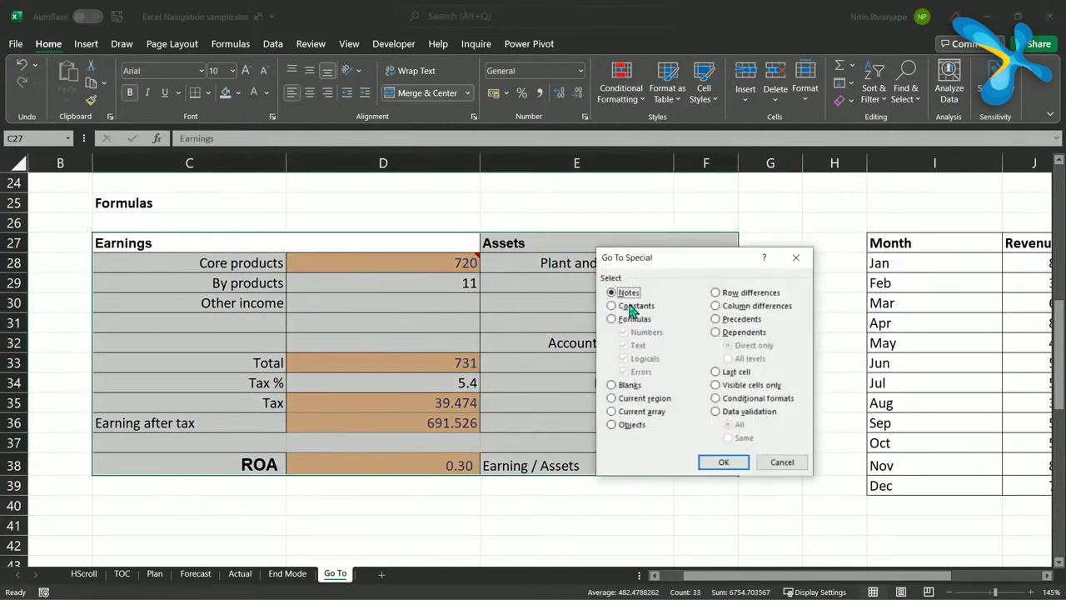
click(636, 305)
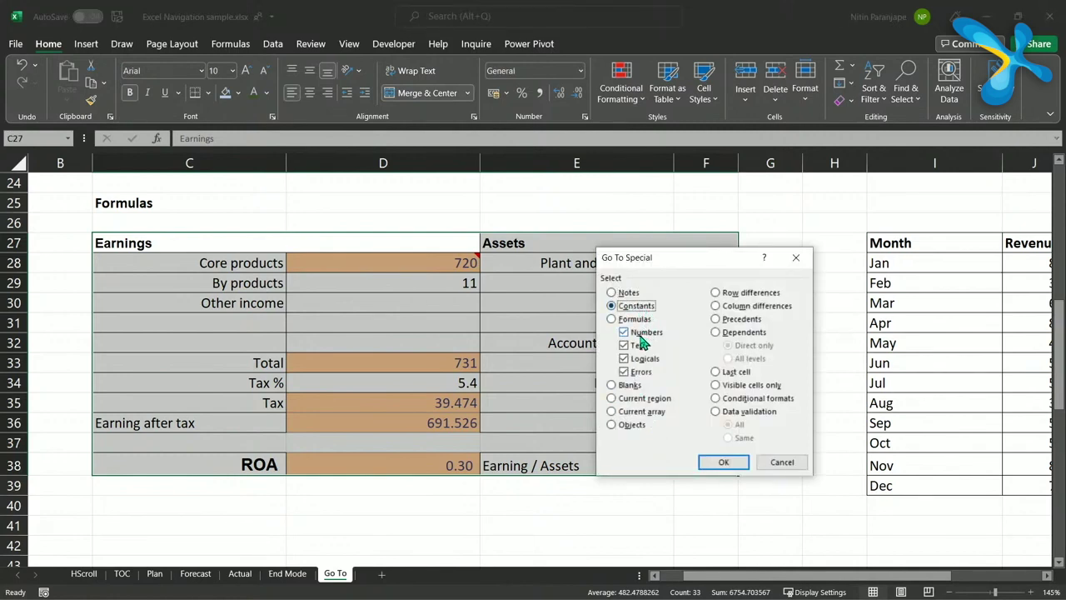
click(626, 345)
click(626, 358)
click(626, 371)
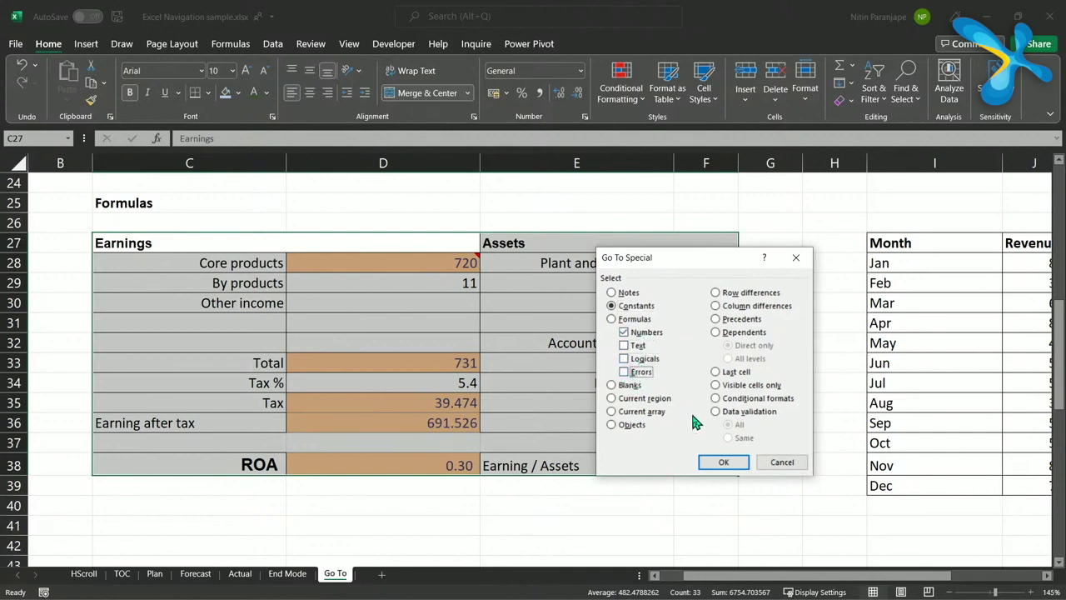
click(722, 463)
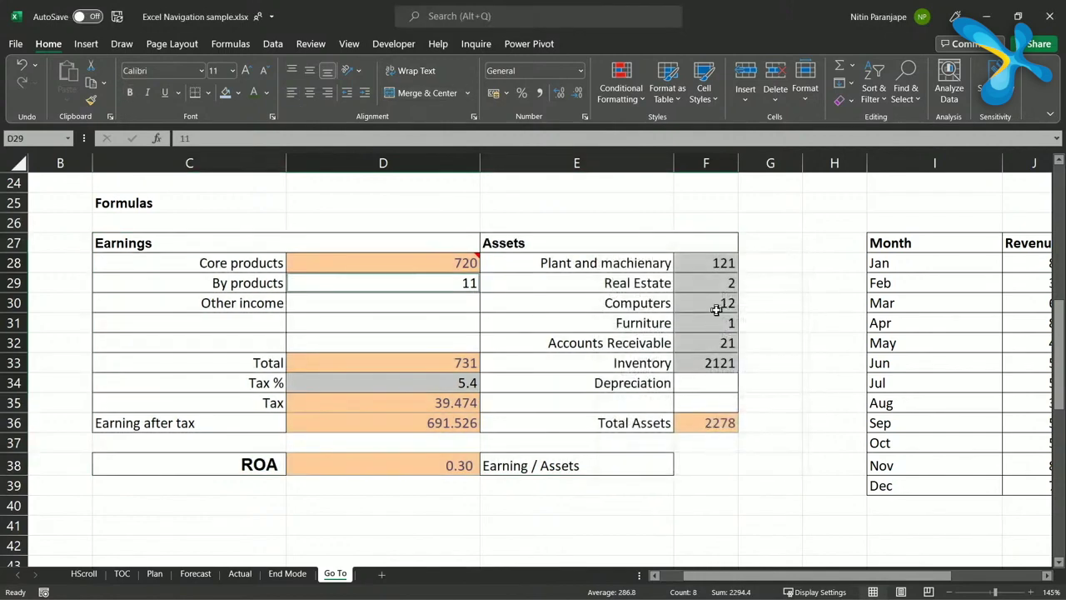
Apply the Input cell style to the numeric constants, and undo it along with the Input style on the formula cells.
click(704, 90)
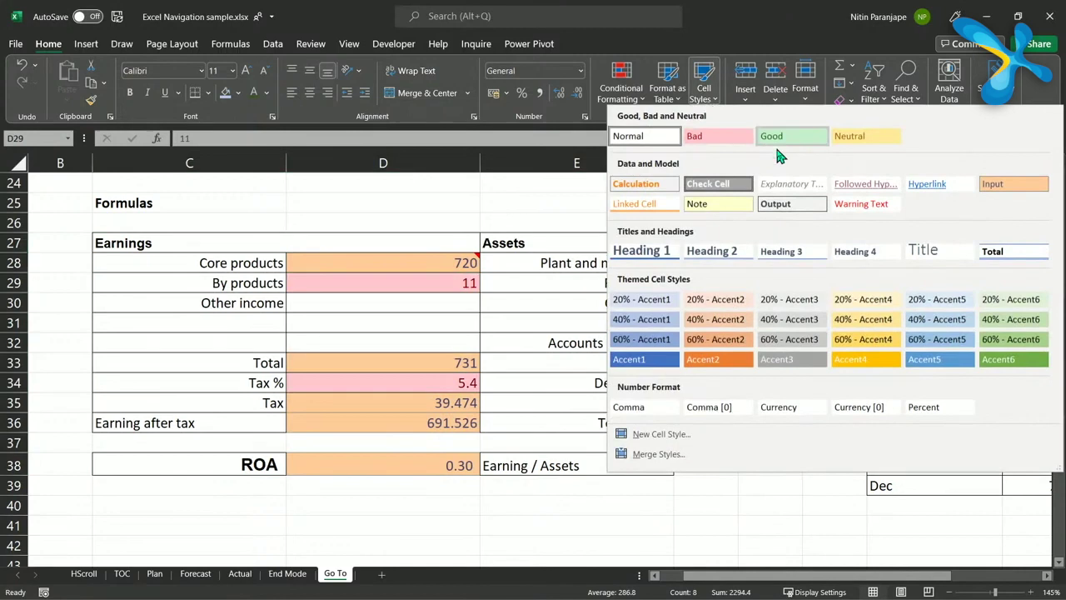
click(1017, 187)
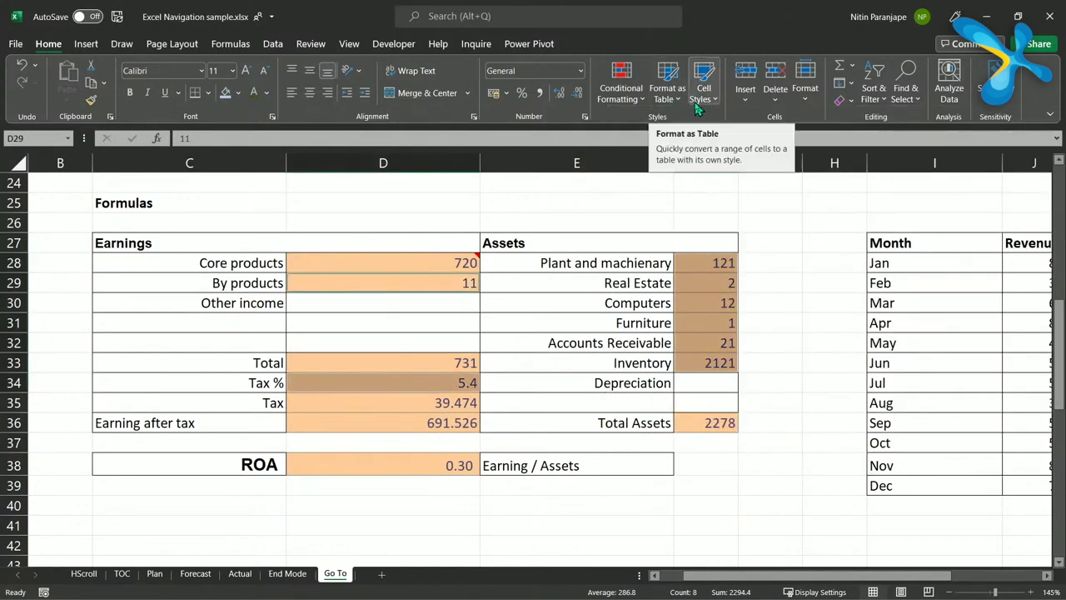
key(ctrl+z)
key(ctrl+z)
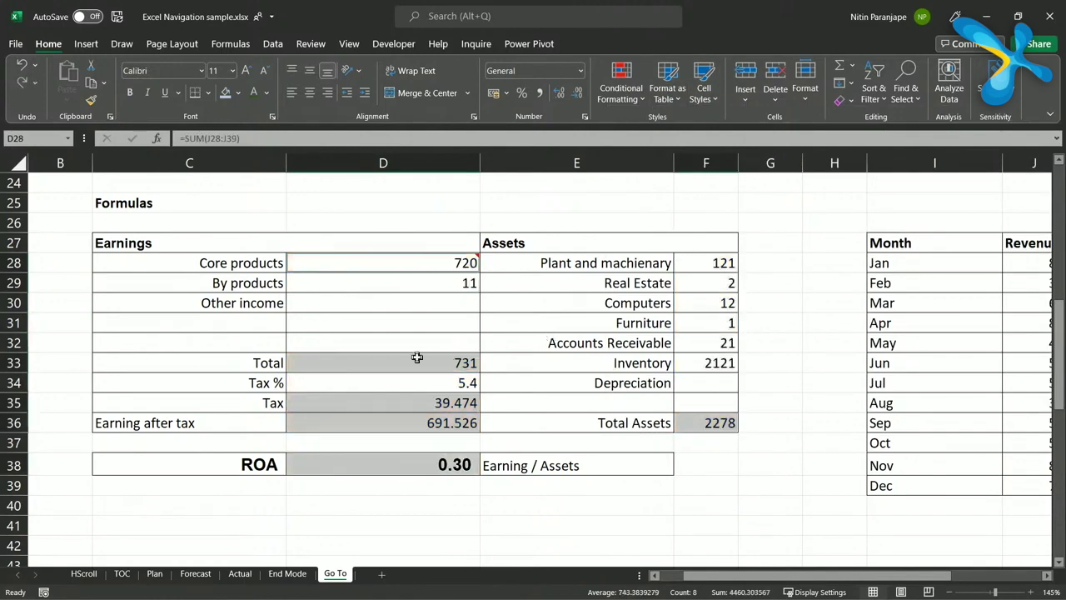
Apply the Calculation cell style to the selected formula cells.
click(703, 104)
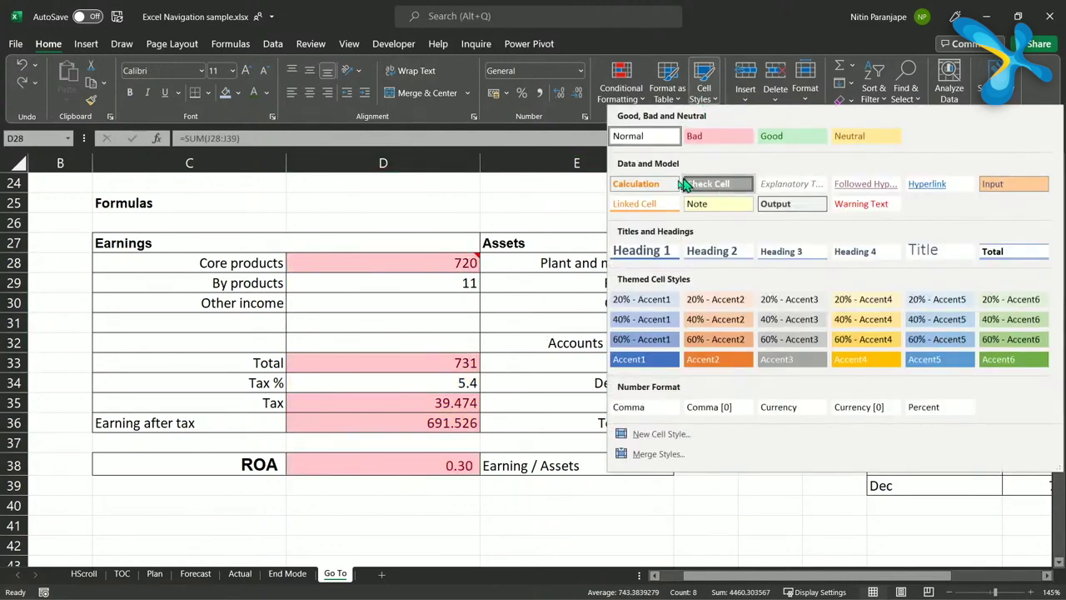
click(639, 183)
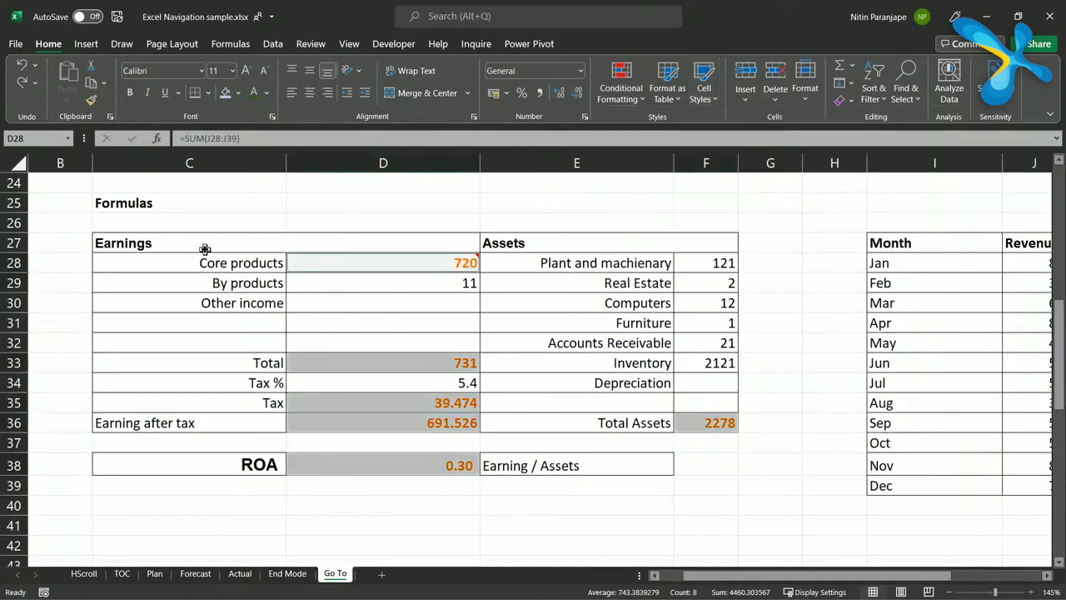
Use Go To Special on C27:F38 to select constants that are numbers, leaving out text, logicals and errors.
drag(205, 244, 645, 472)
key(ctrl+g)
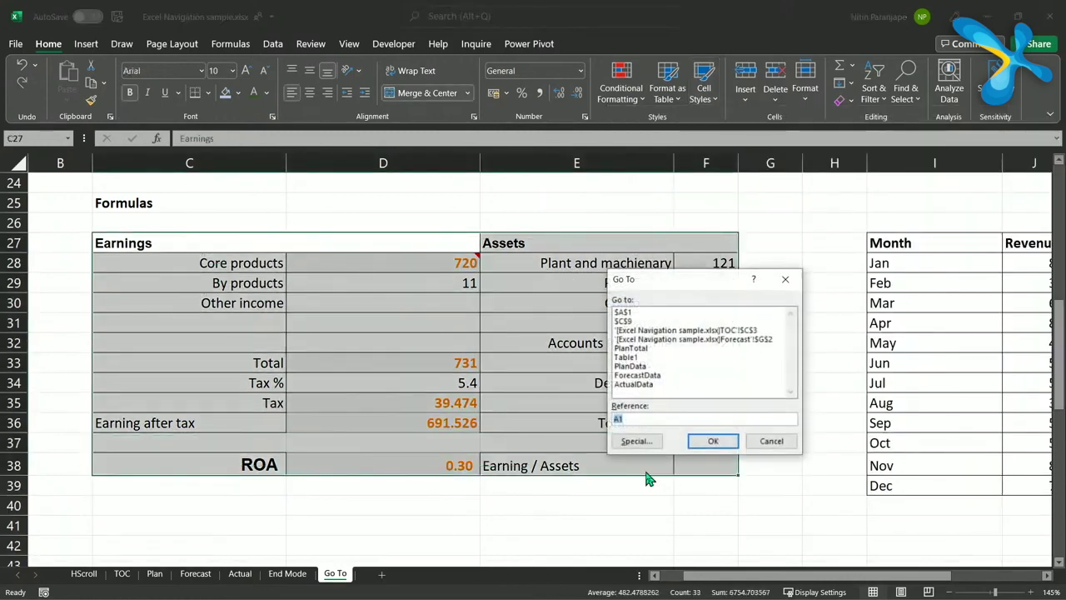
click(636, 440)
click(633, 305)
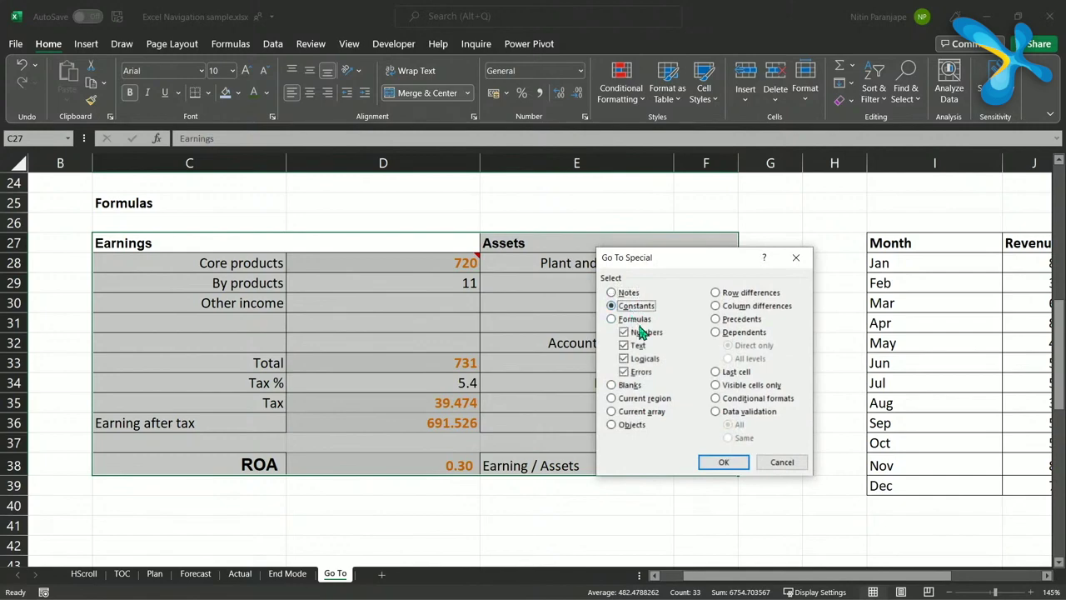
click(626, 345)
click(625, 359)
click(625, 372)
click(720, 463)
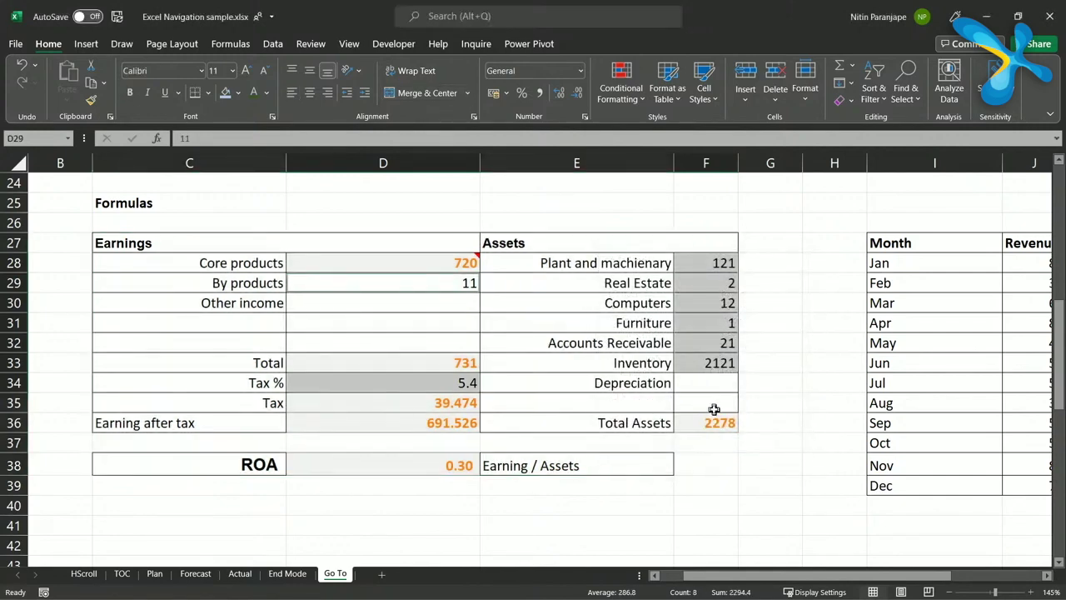
Apply the Input cell style to the selected numeric constants and clear the multi-cell selection.
click(706, 105)
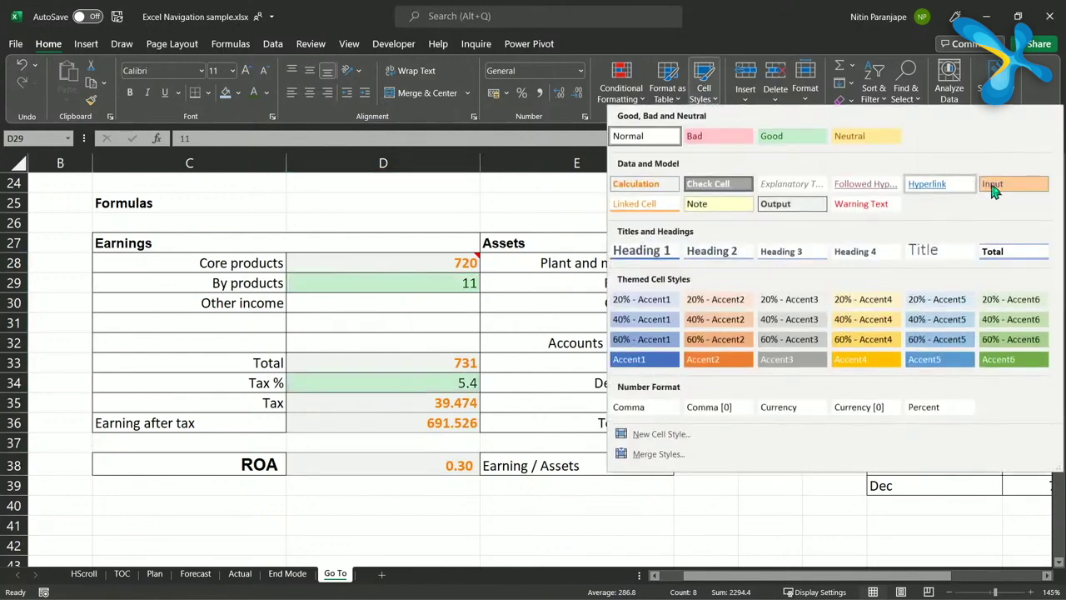
click(1009, 184)
click(550, 342)
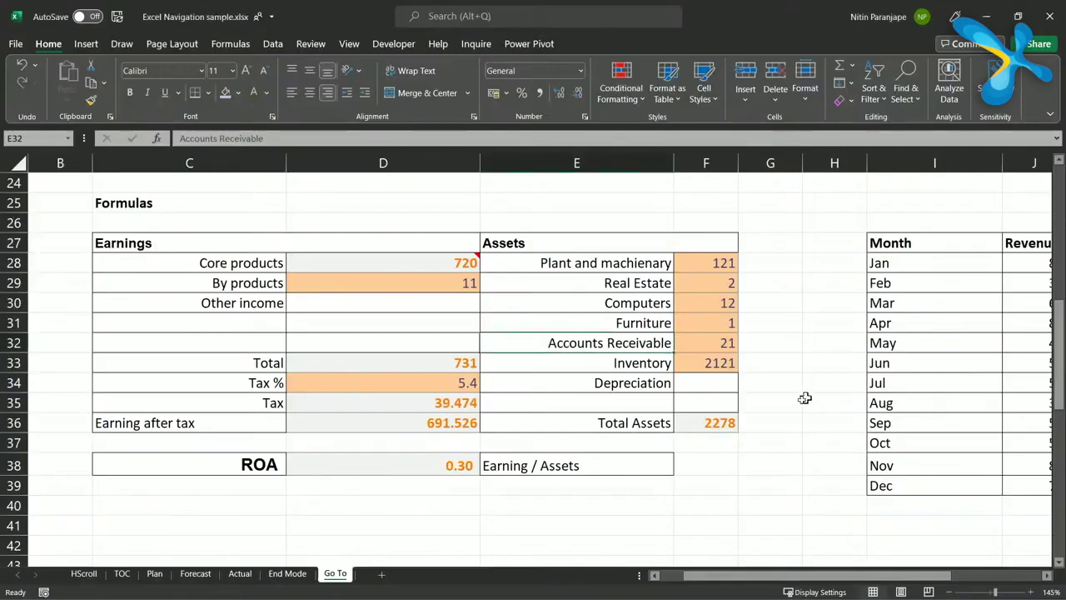
Enter the formula =IF(D38>5,"demo", "another value") in cell D41.
click(394, 528)
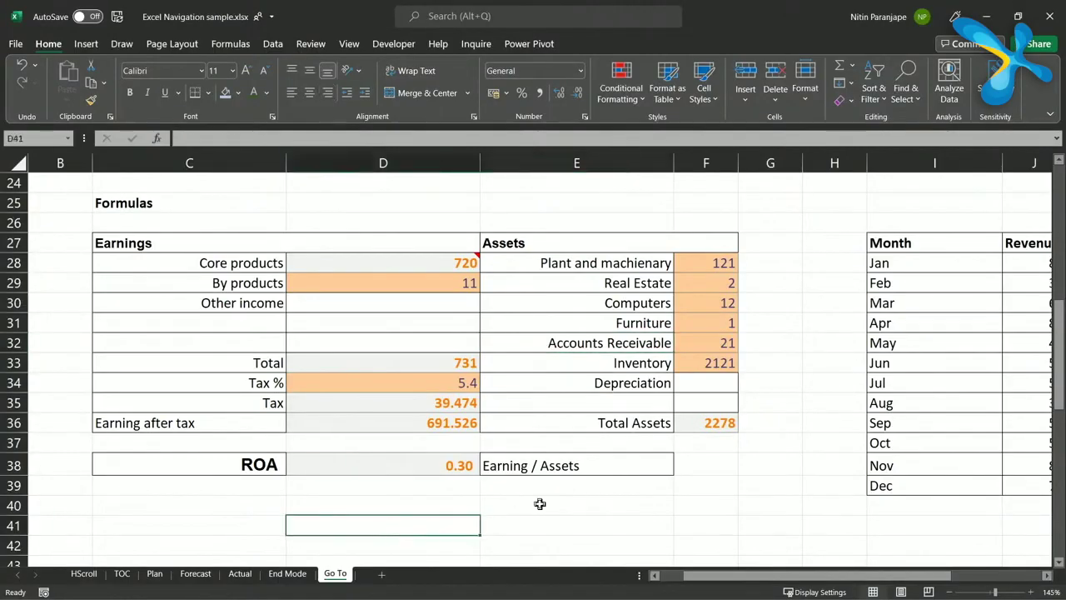
text(=if()
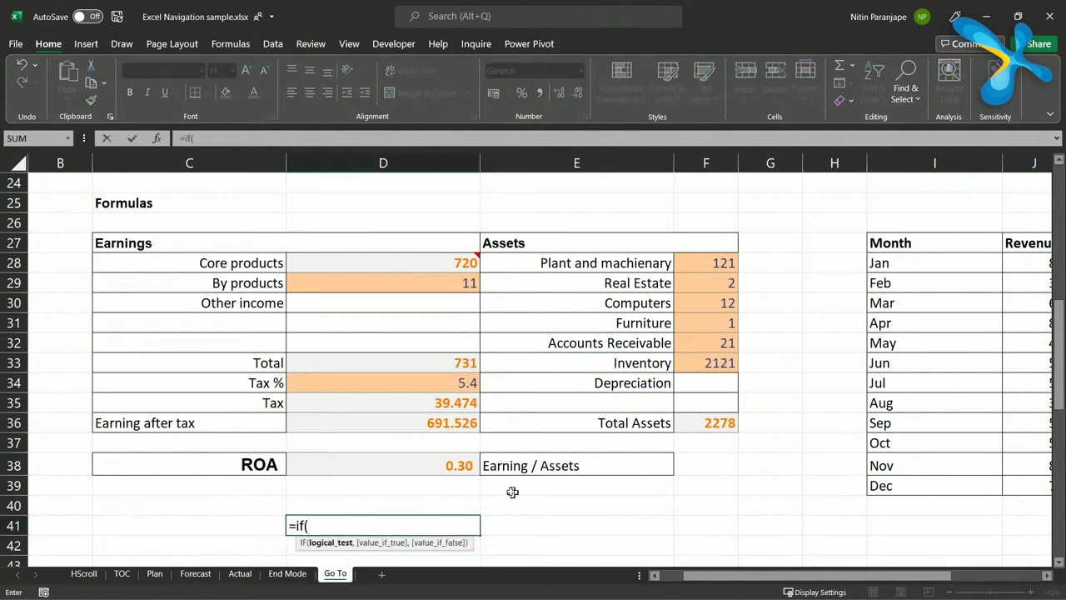
click(439, 471)
text(>)
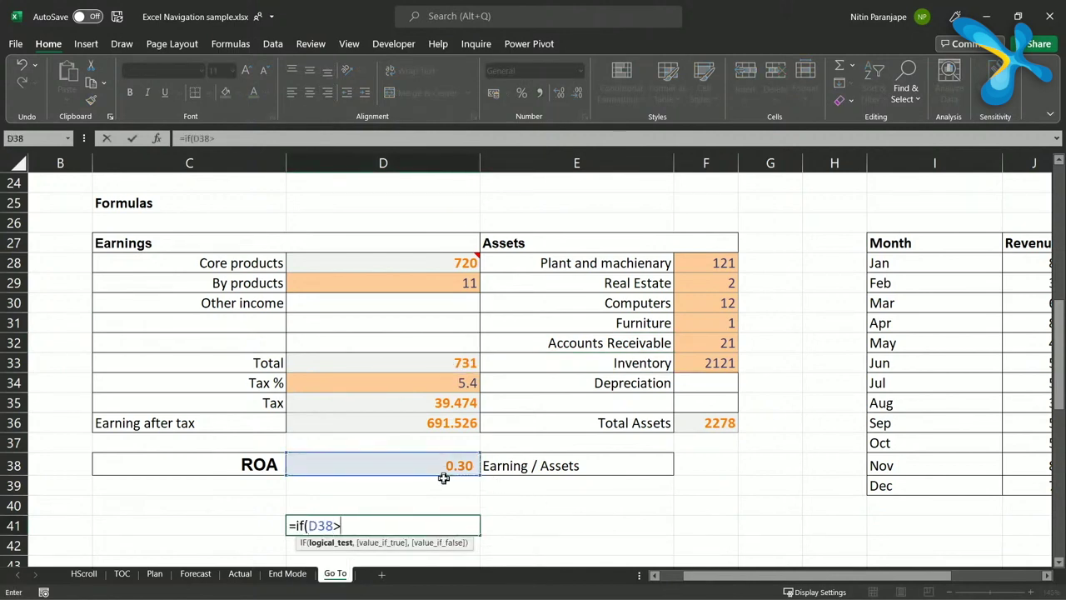
text(5,)
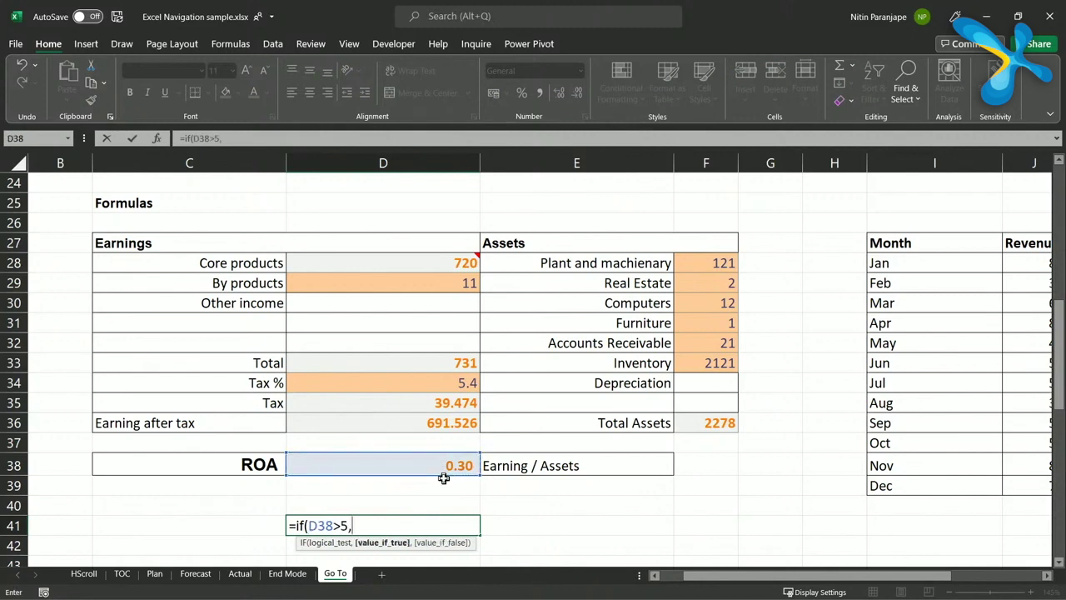
text("demo", )
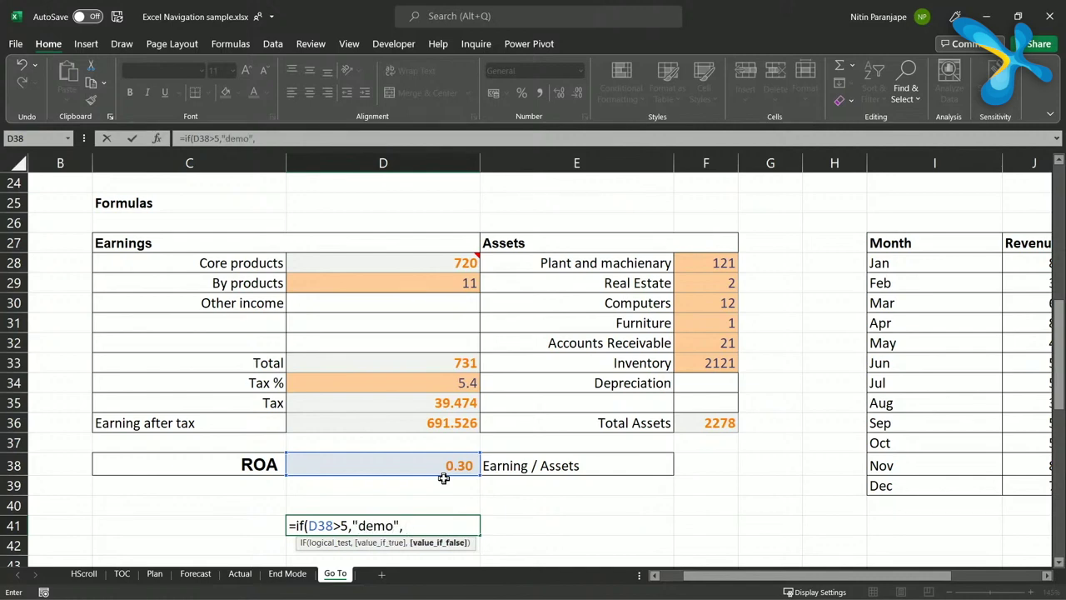
text("another value)
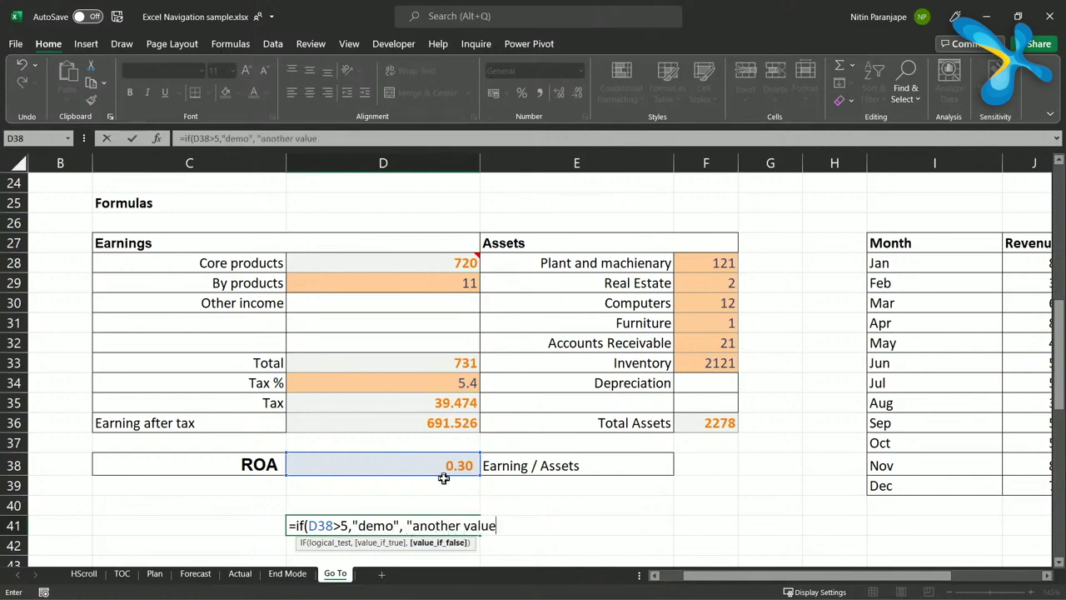
text("))
key(Return)
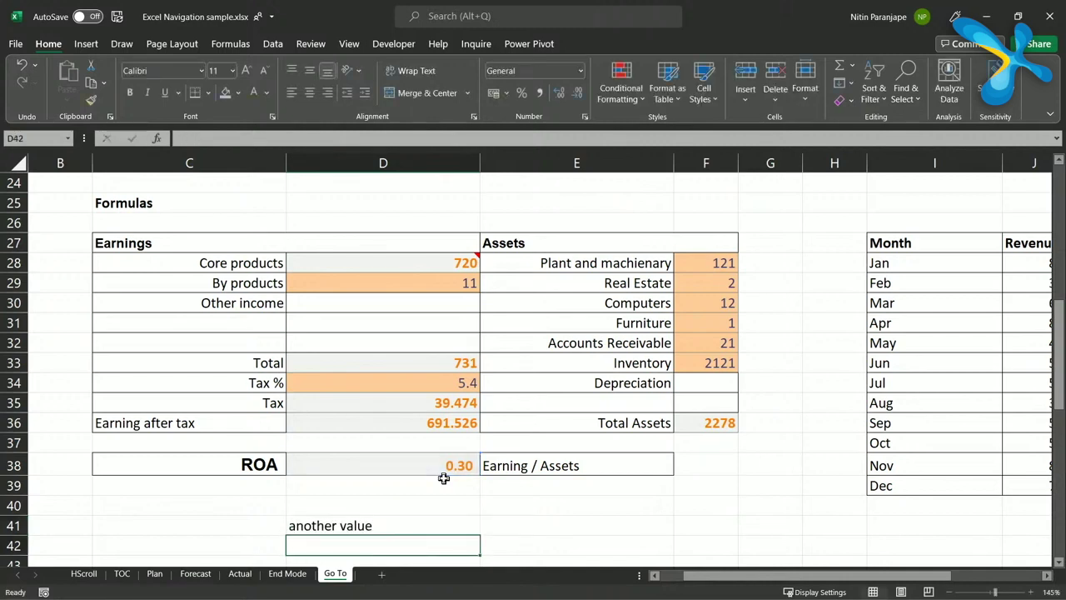
Open the IF formula in D41 for editing, evaluate it in place to preview its result, and discard the edit.
click(363, 527)
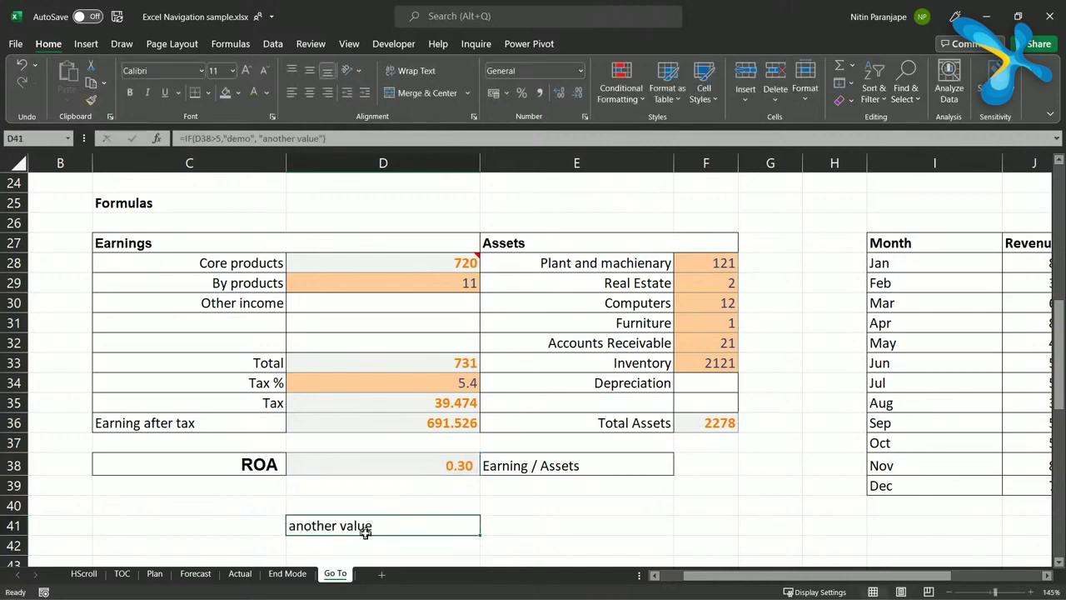
double_click(365, 529)
scroll(391, 467, down, 3)
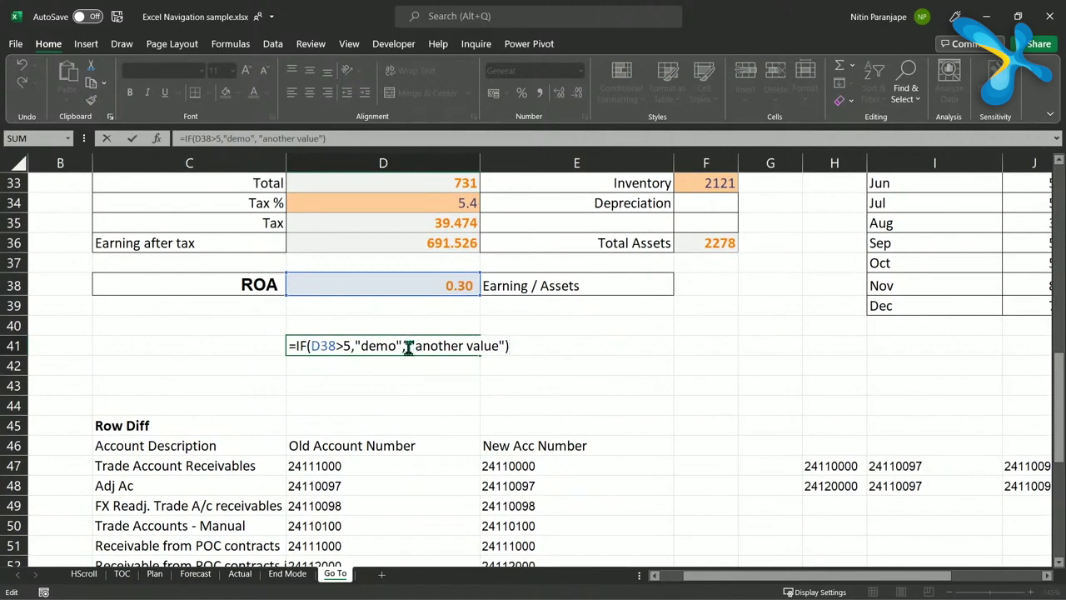
key(F9)
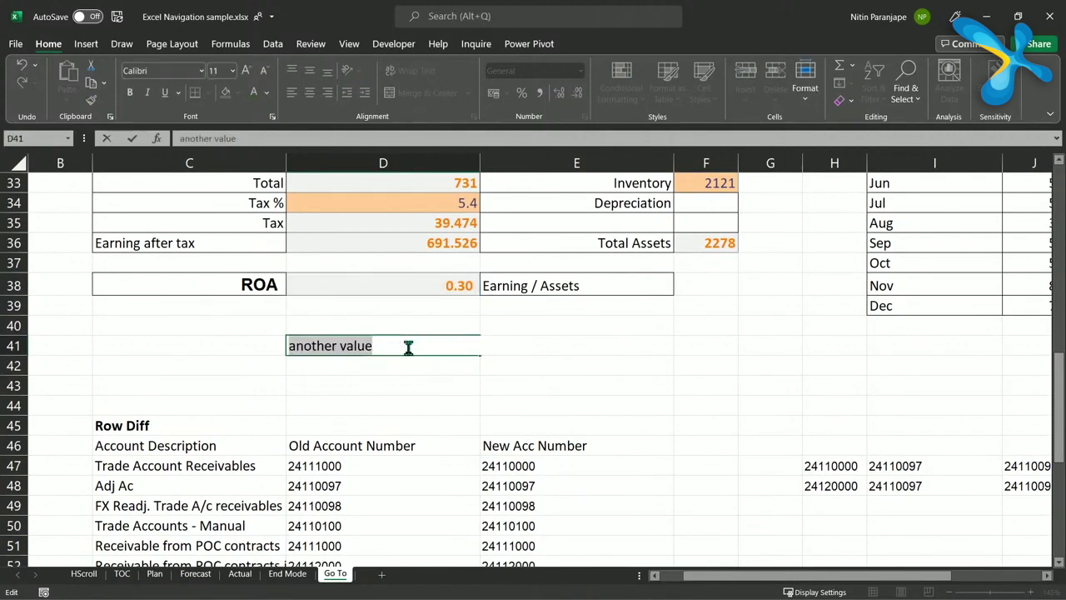
key(Escape)
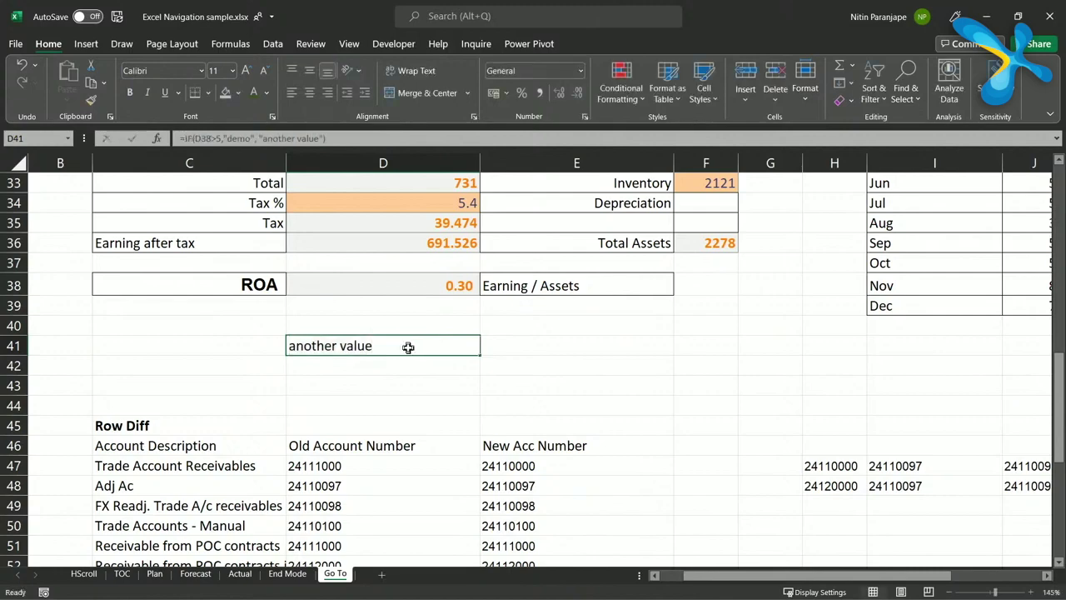
Open the IF formula in D41 for editing, examine its arguments one by one, and move the function tooltip further below the formula.
key(F2)
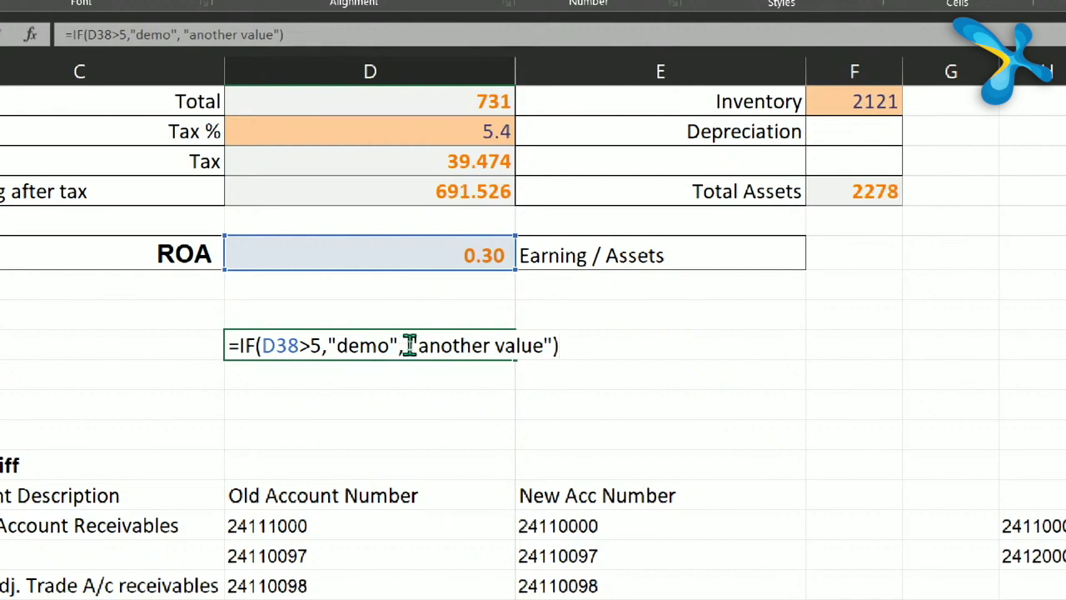
drag(408, 345, 557, 352)
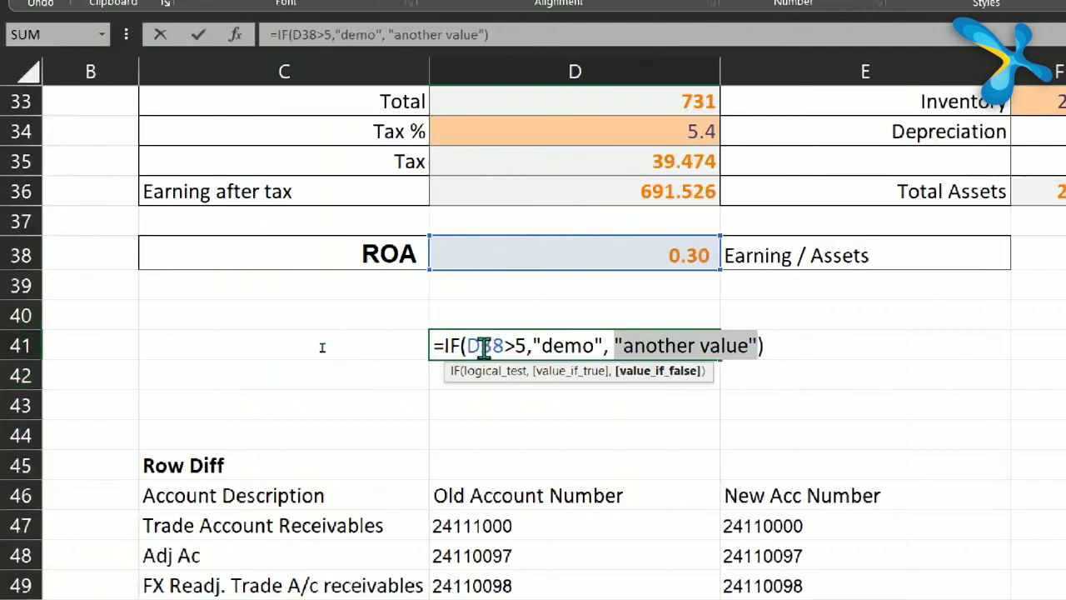
click(484, 345)
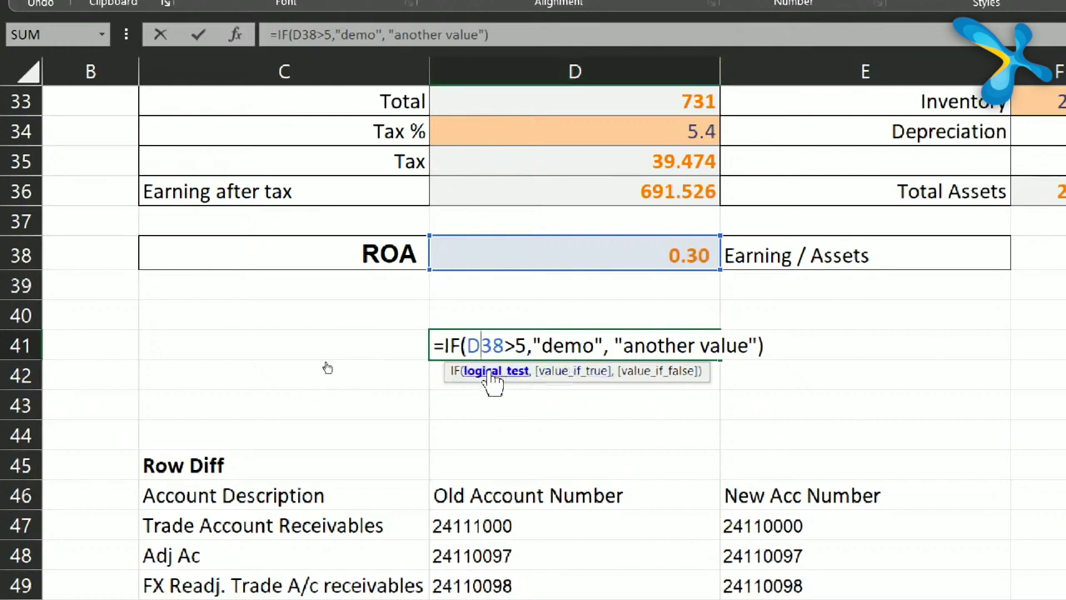
drag(455, 381, 464, 405)
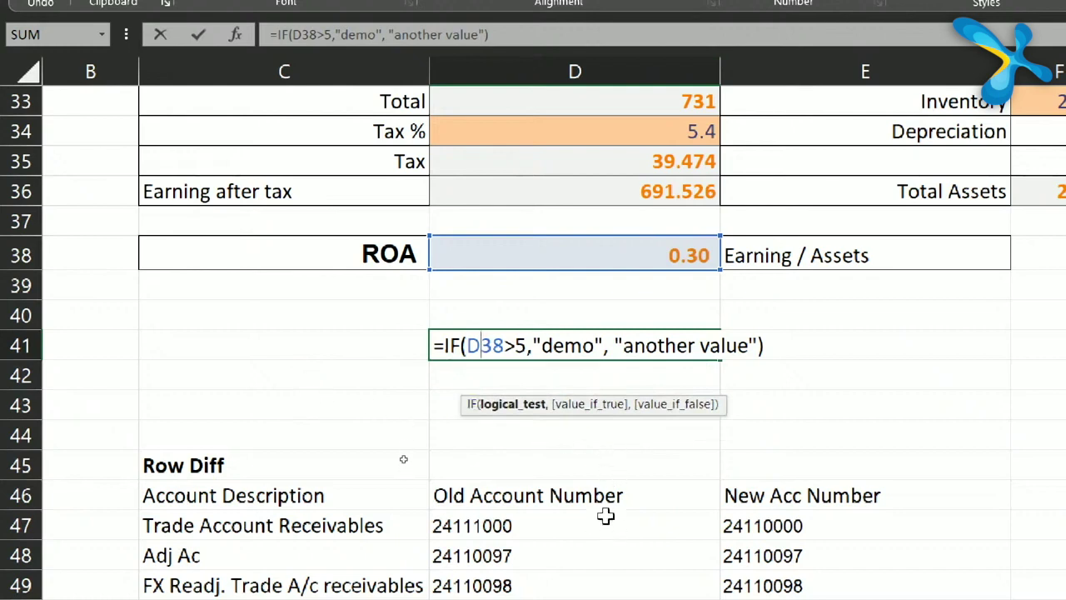
click(456, 346)
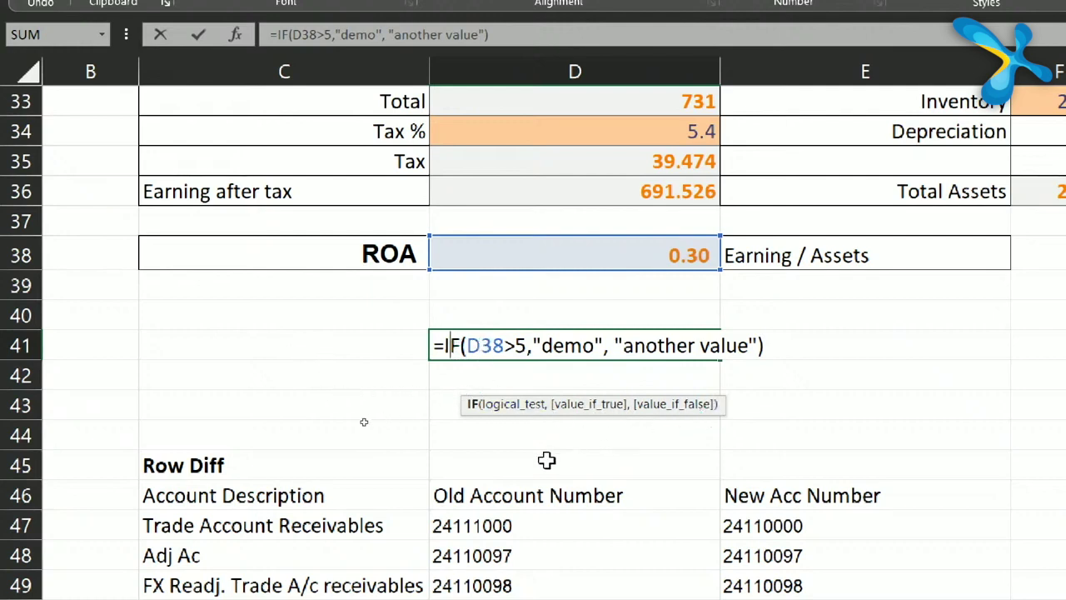
click(566, 344)
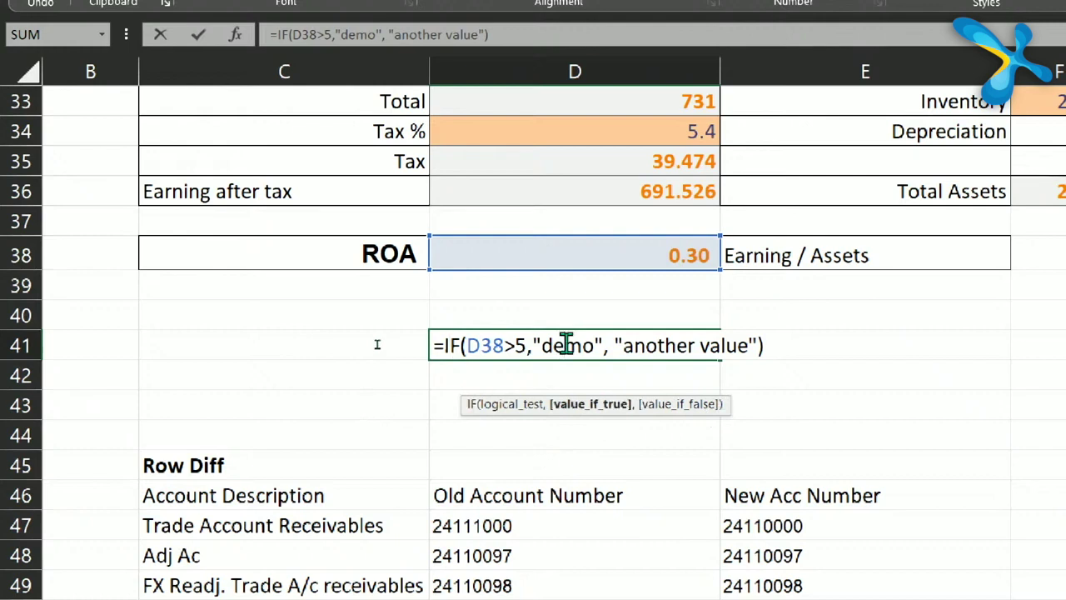
click(659, 342)
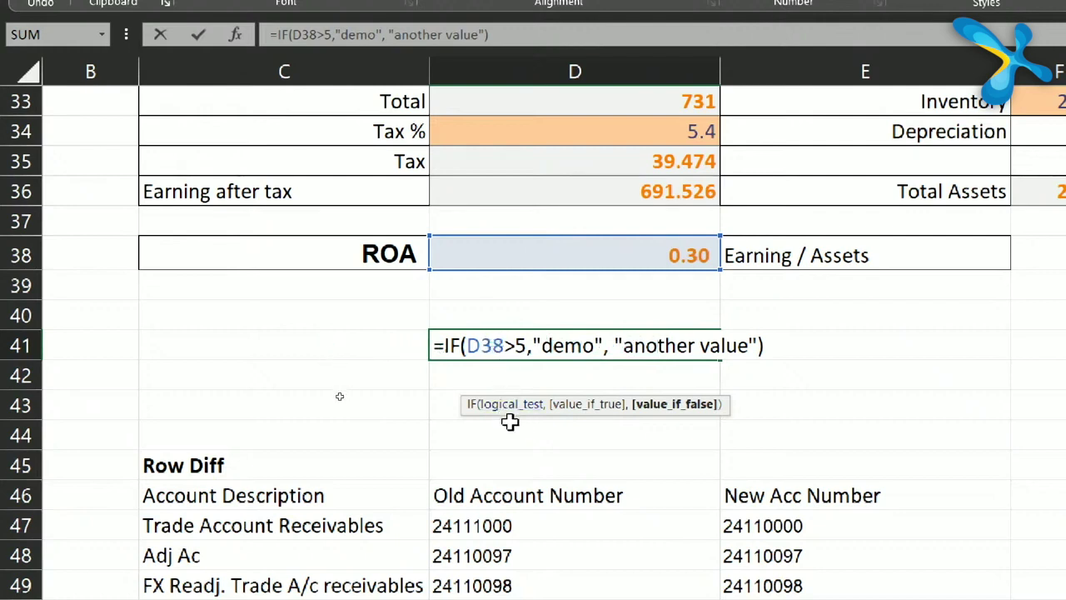
View and close the help page for the IF function, and highlight the formula's logical_test and value_if_true arguments from the tooltip.
click(473, 405)
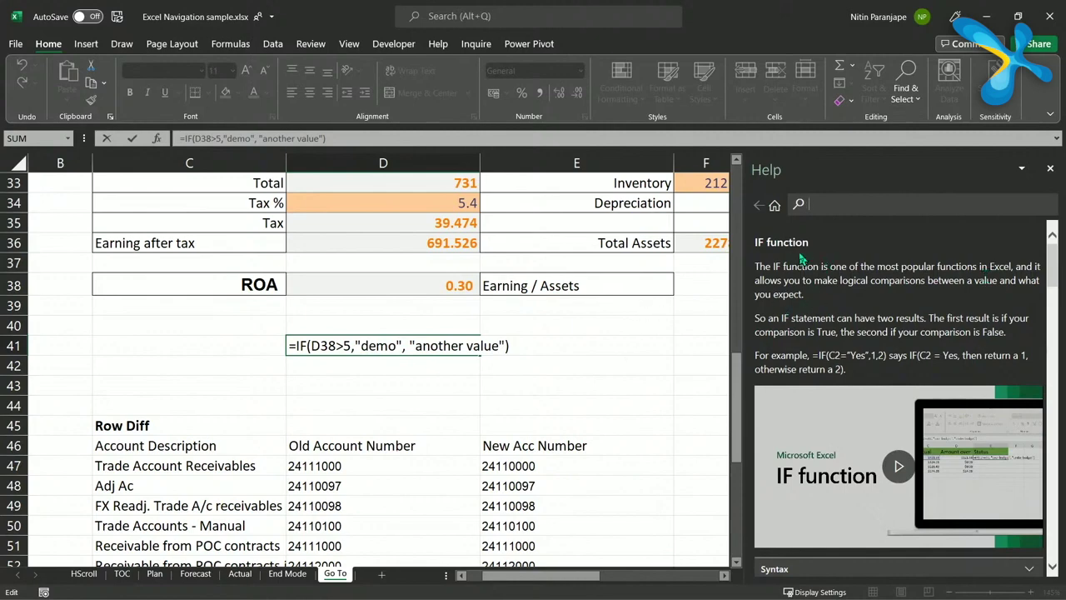
click(1050, 168)
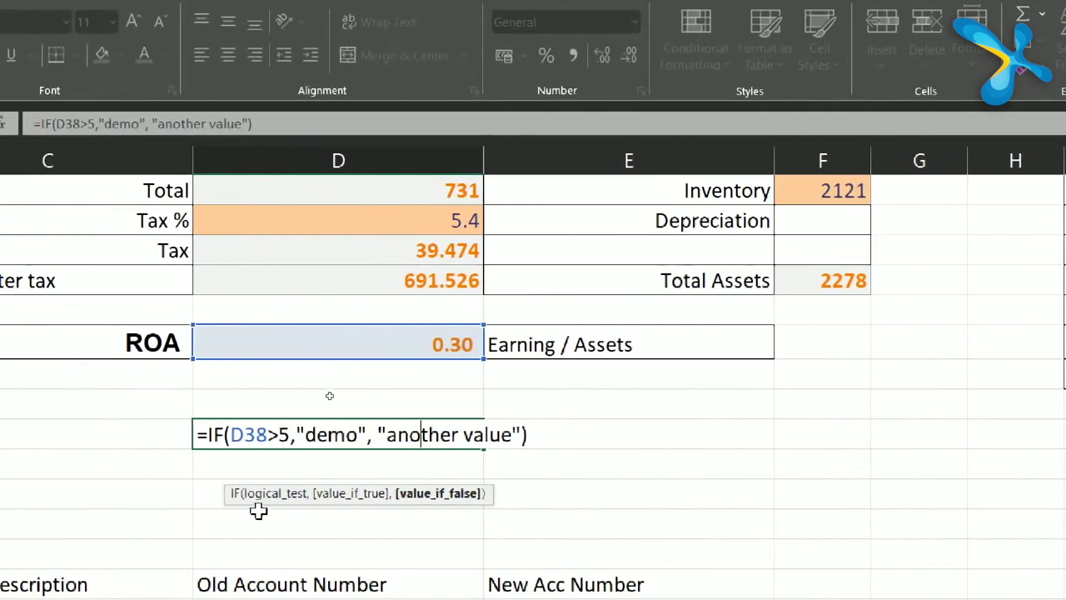
click(274, 496)
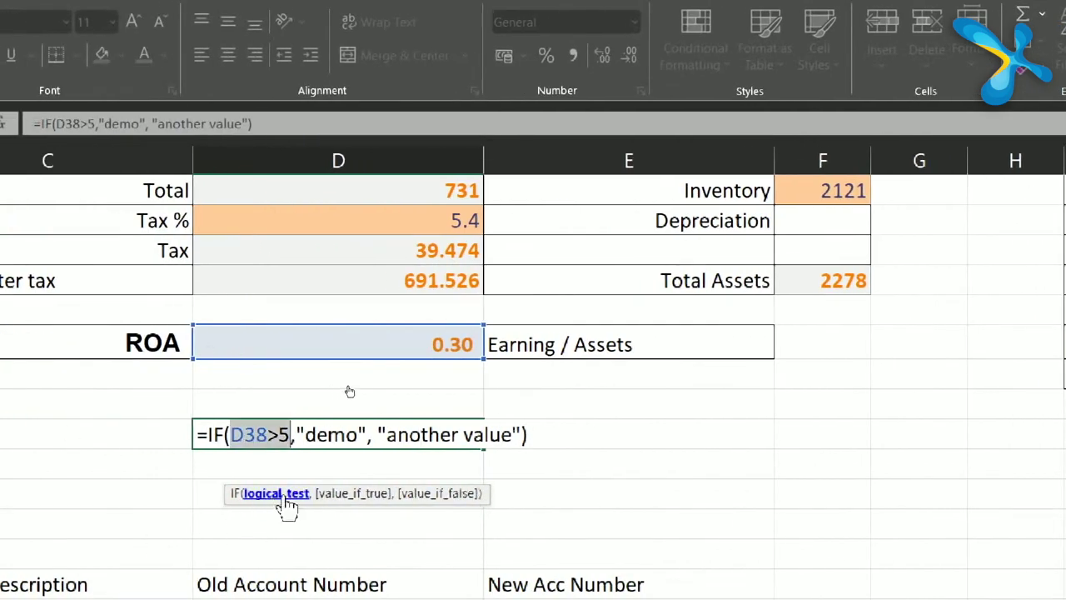
click(342, 497)
Replace the value_if_false argument in D41 with the nested IF(F36>1000,"a","b") and accept the correction that adds the missing closing parenthesis.
click(447, 497)
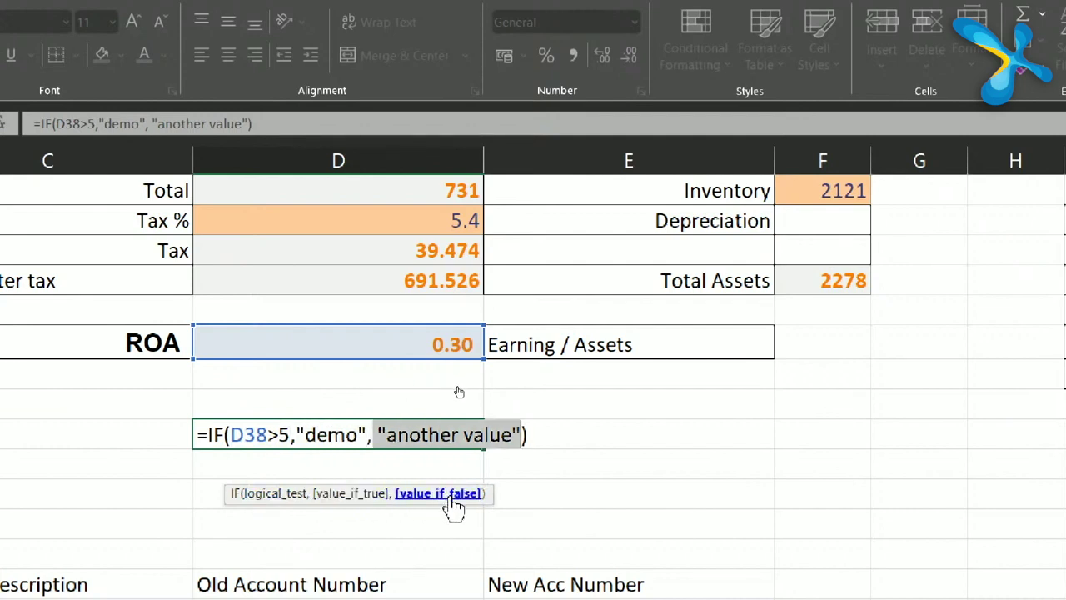
text(if)
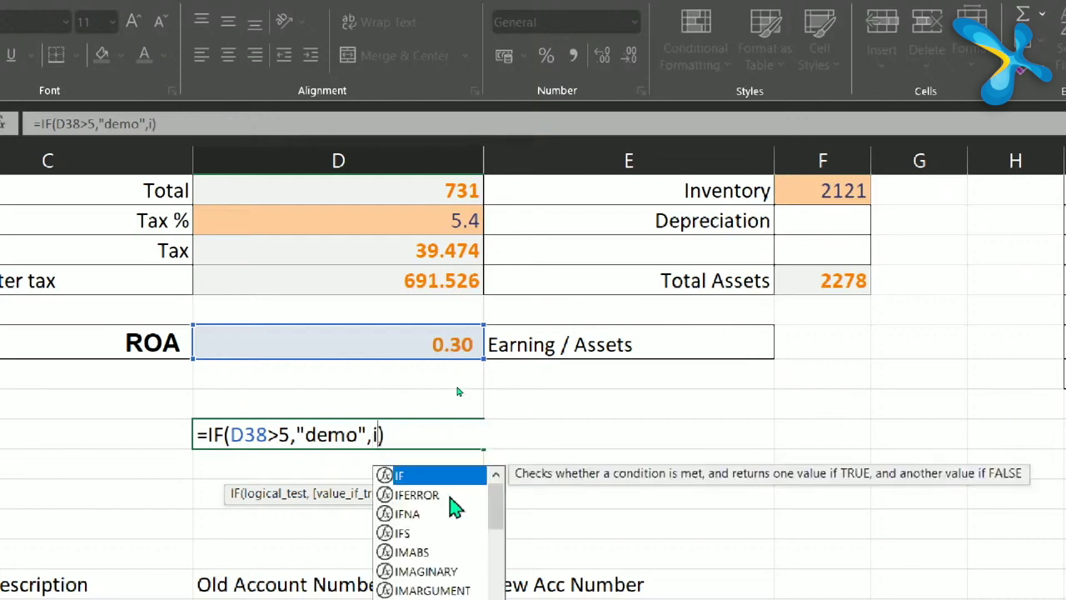
text(()
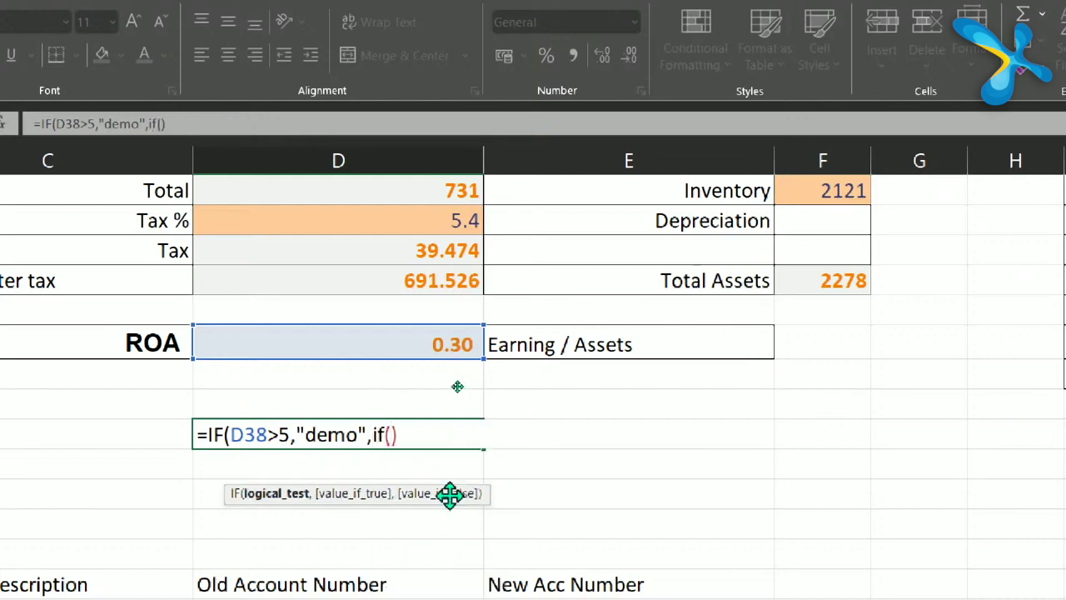
click(825, 284)
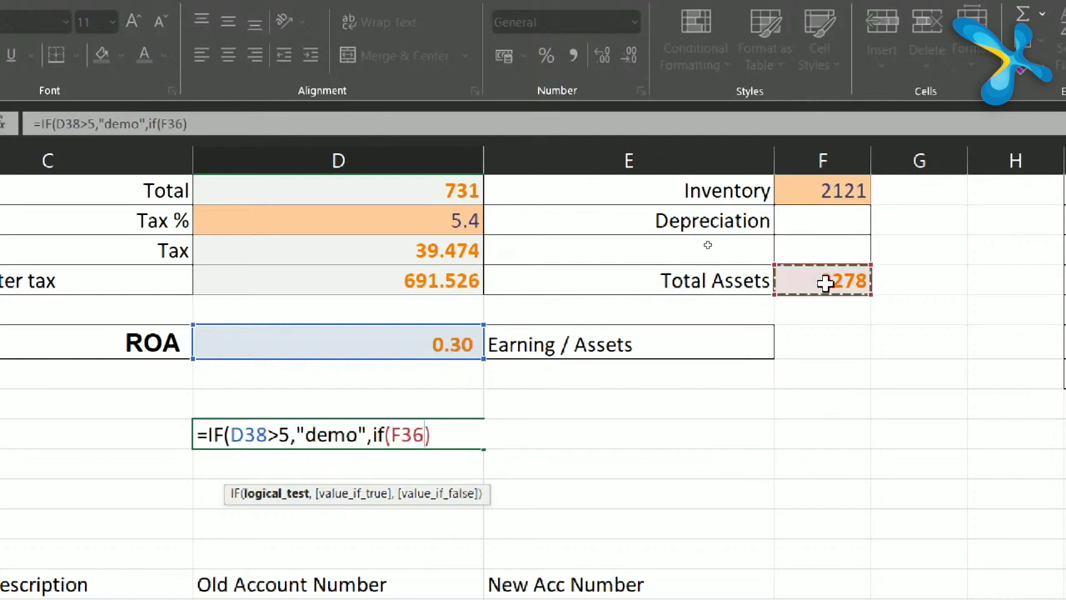
text(>1000,m)
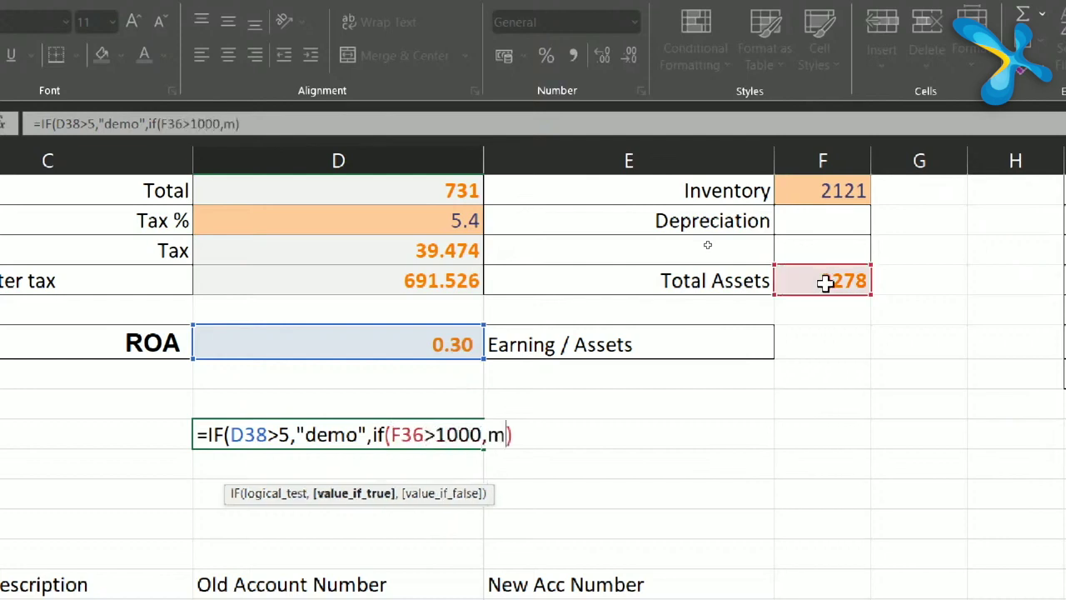
key(BackSpace)
text("a","b")
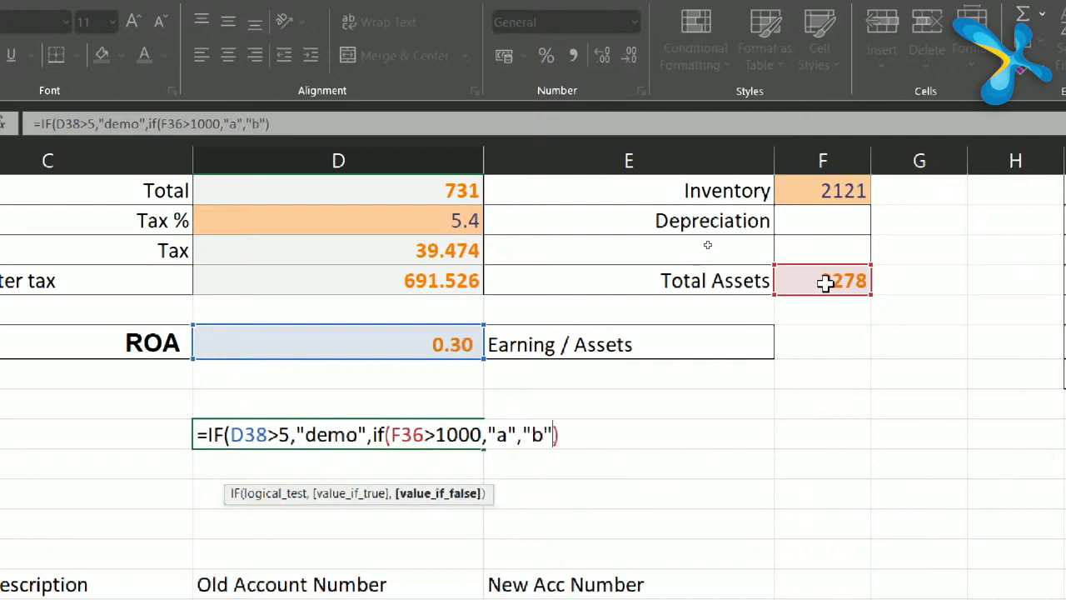
key(Return)
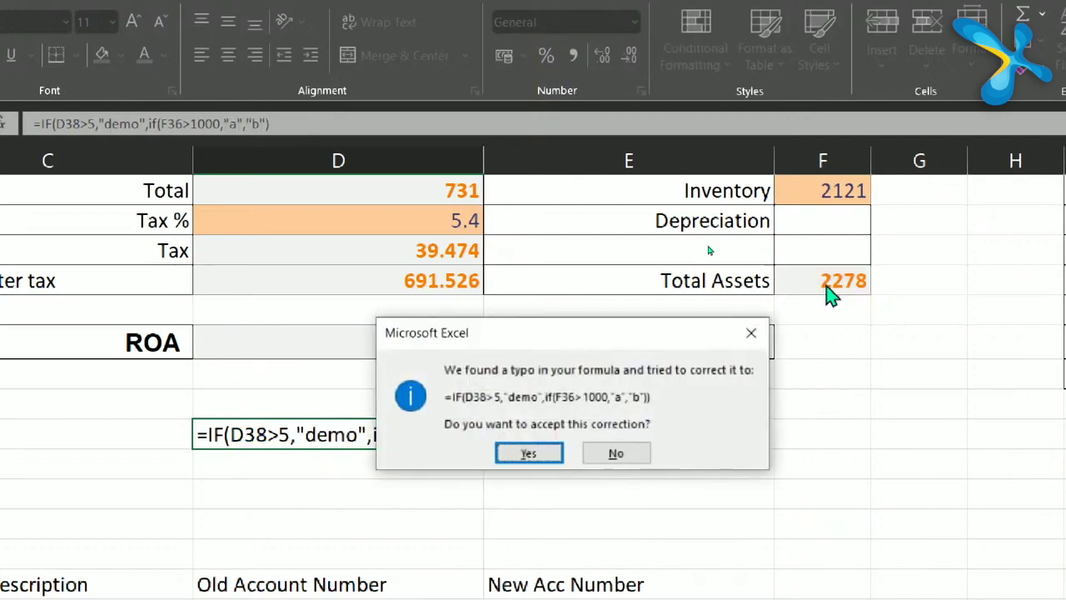
key(Return)
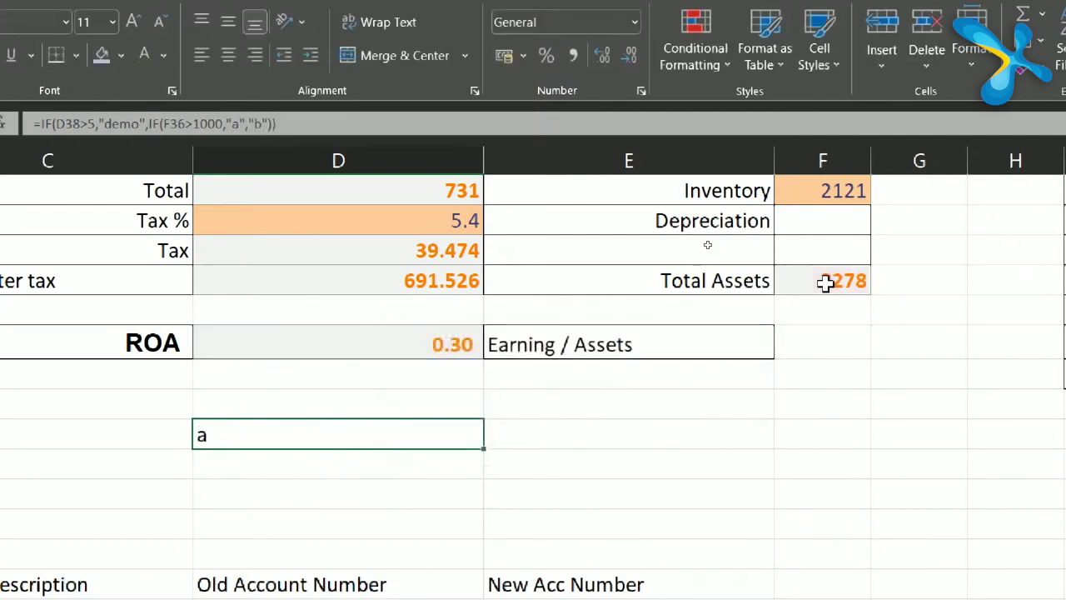
Reopen the D41 formula for editing and highlight the outer IF's whole value_if_false argument from the function tooltip.
key(F2)
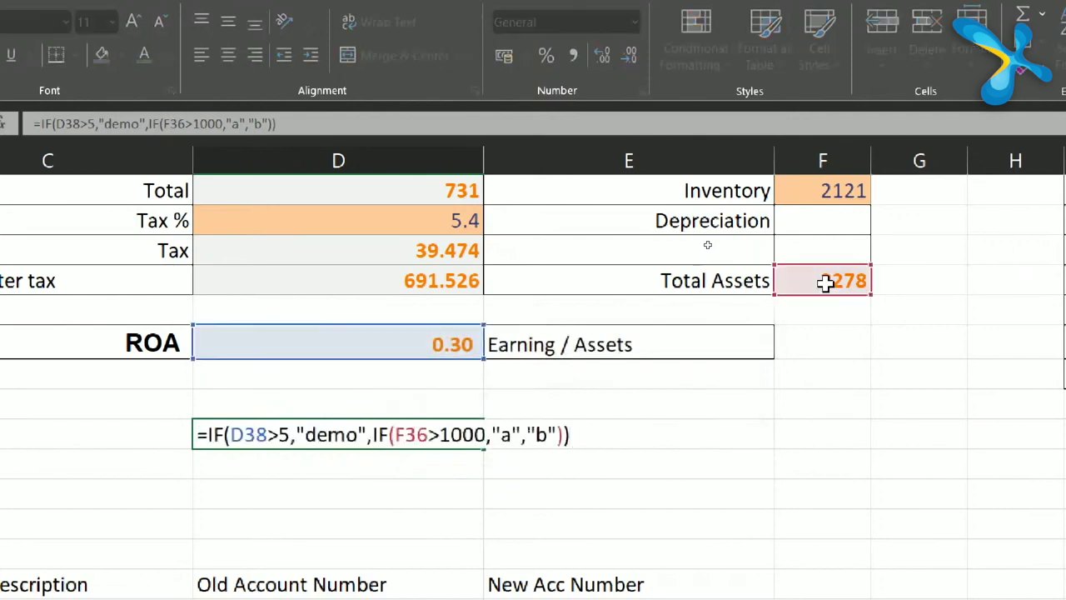
click(249, 434)
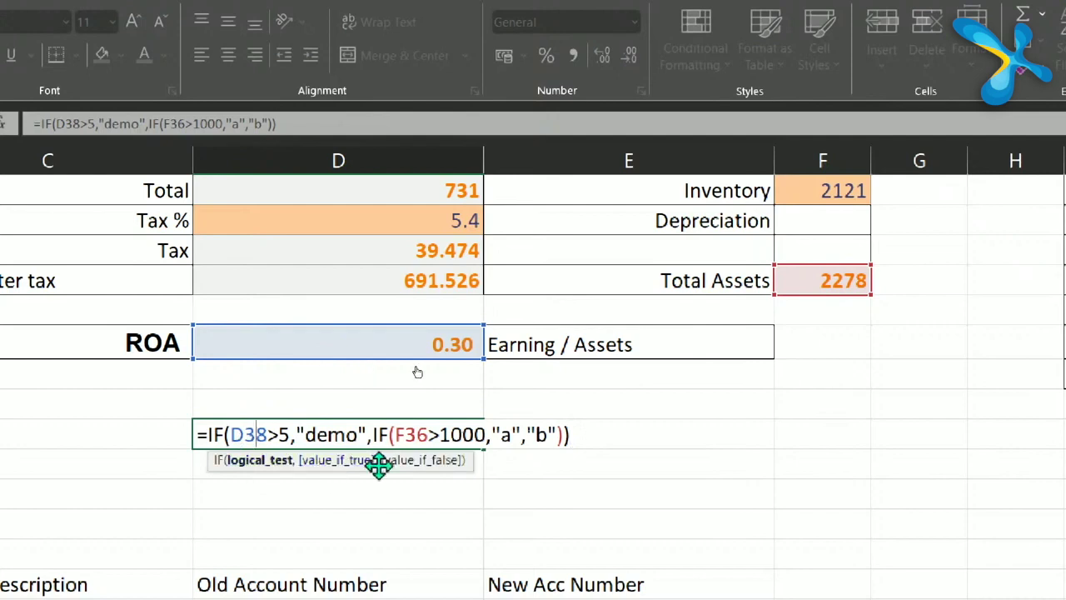
click(429, 460)
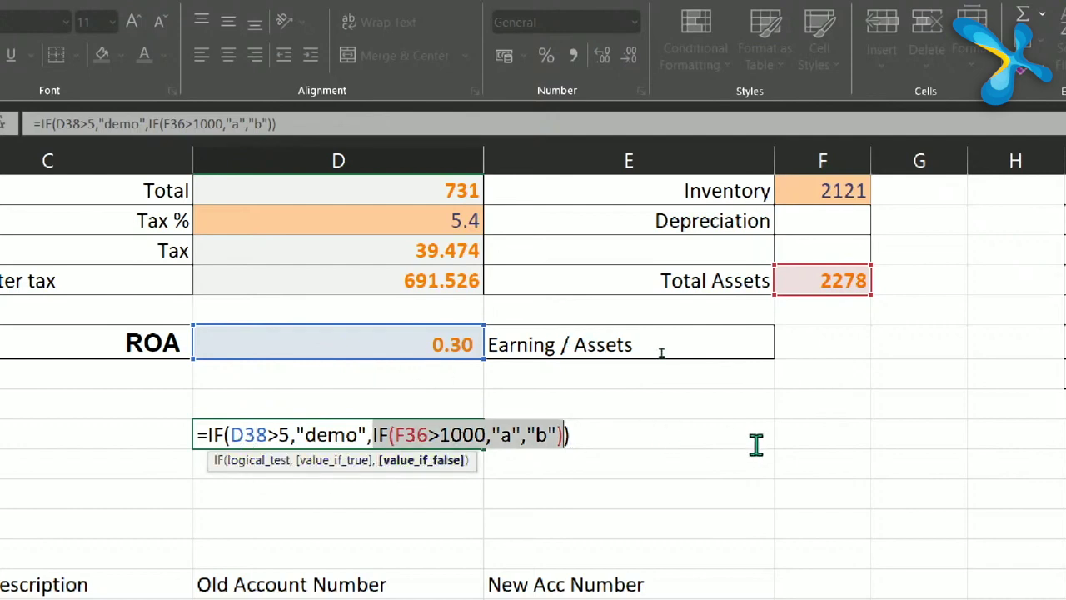